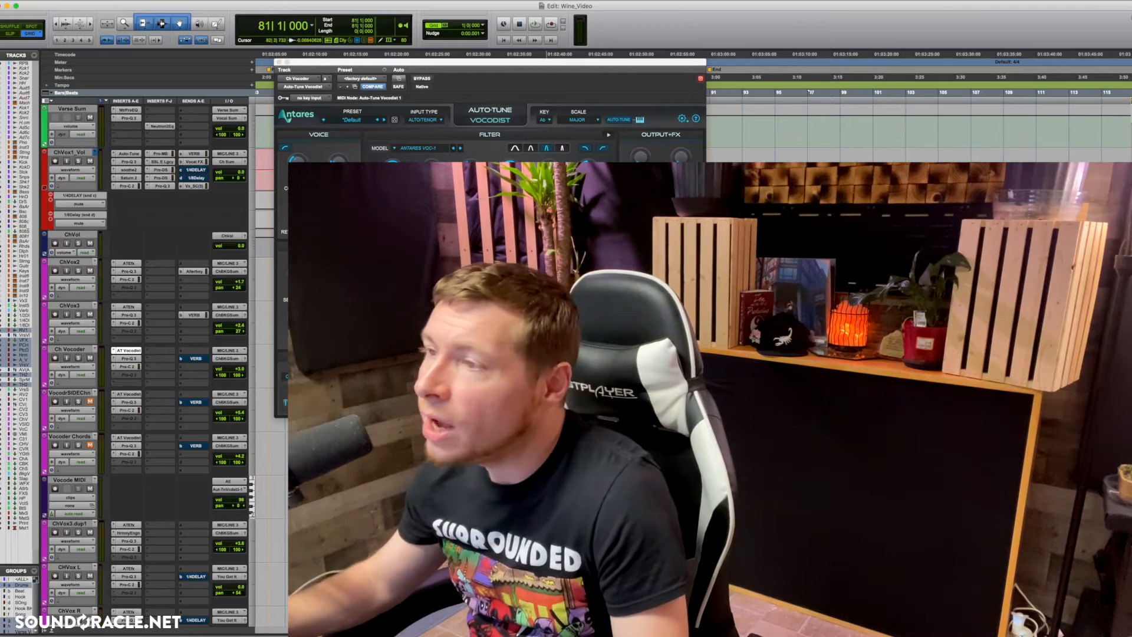
left_click_drag(515, 68, 511, 206)
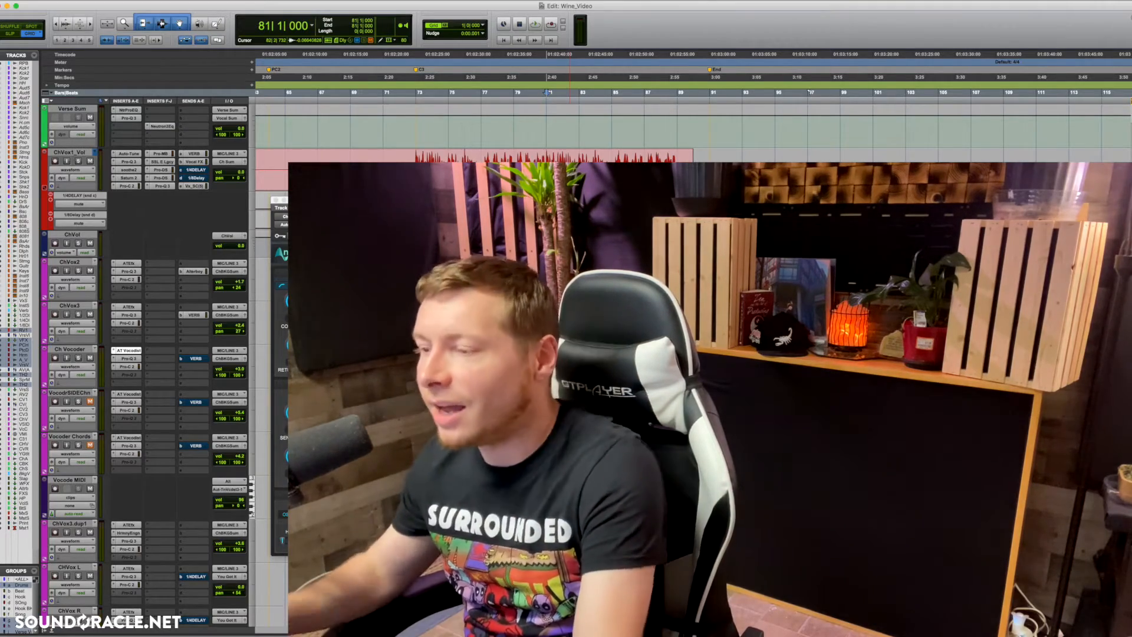
key("super+w")
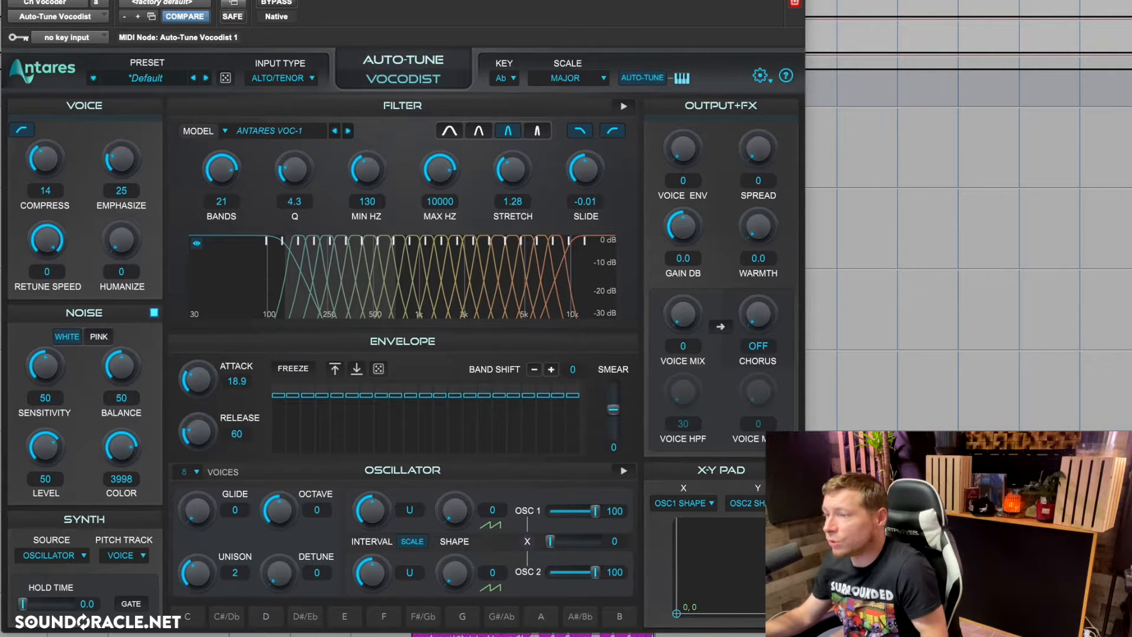
left_click_drag(403, 0, 388, 3)
Review the vocoder's input type, key and scale options, keeping Alto/Tenor, Ab and Major
left_click(257, 73)
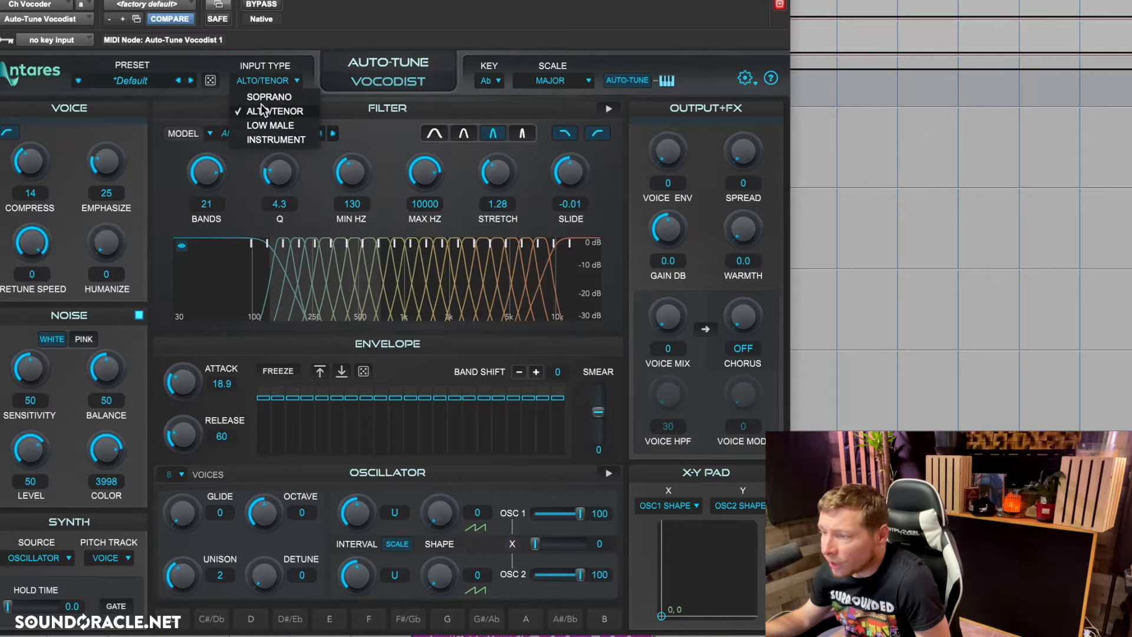
left_click(501, 79)
left_click(568, 75)
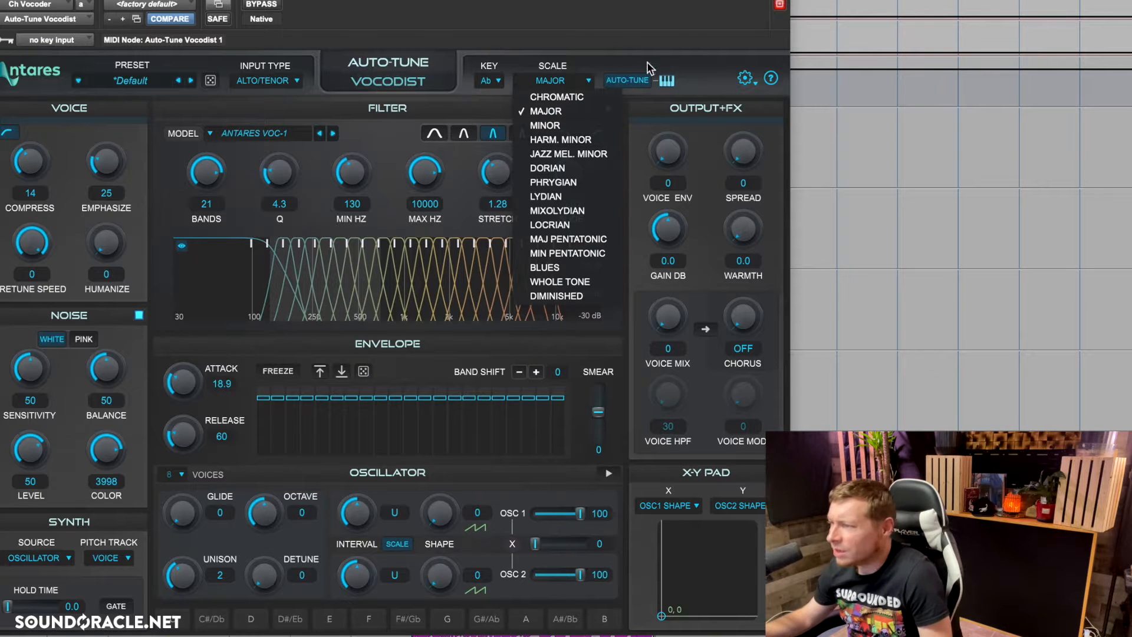
left_click(716, 92)
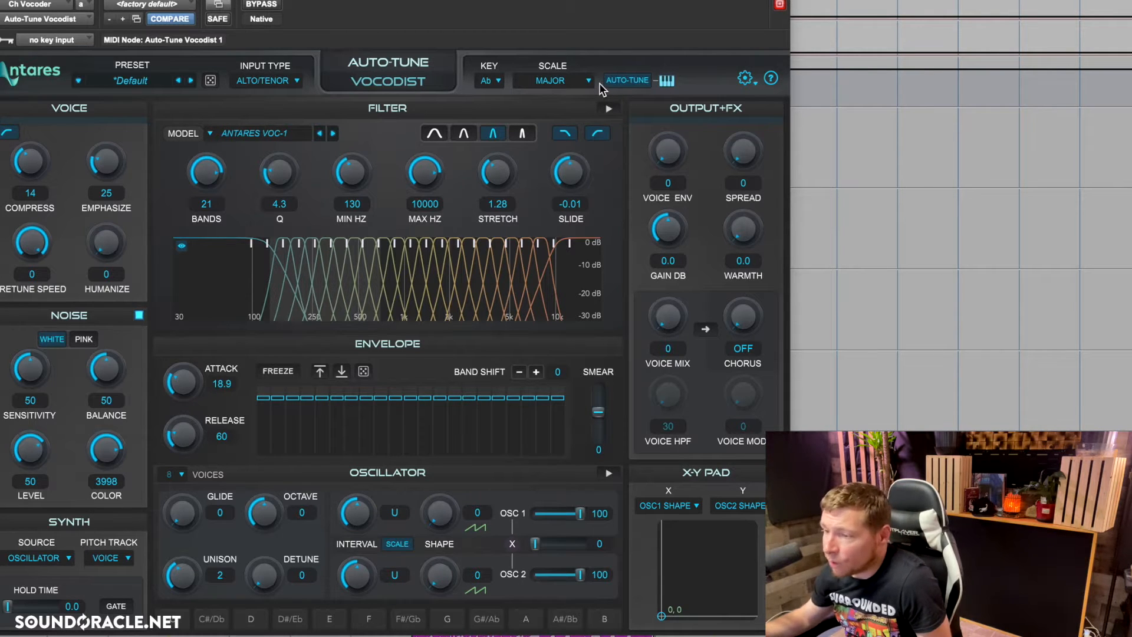
Try the Retune Speed and Humanize controls in the voice section, leaving both at 0
left_click(36, 254)
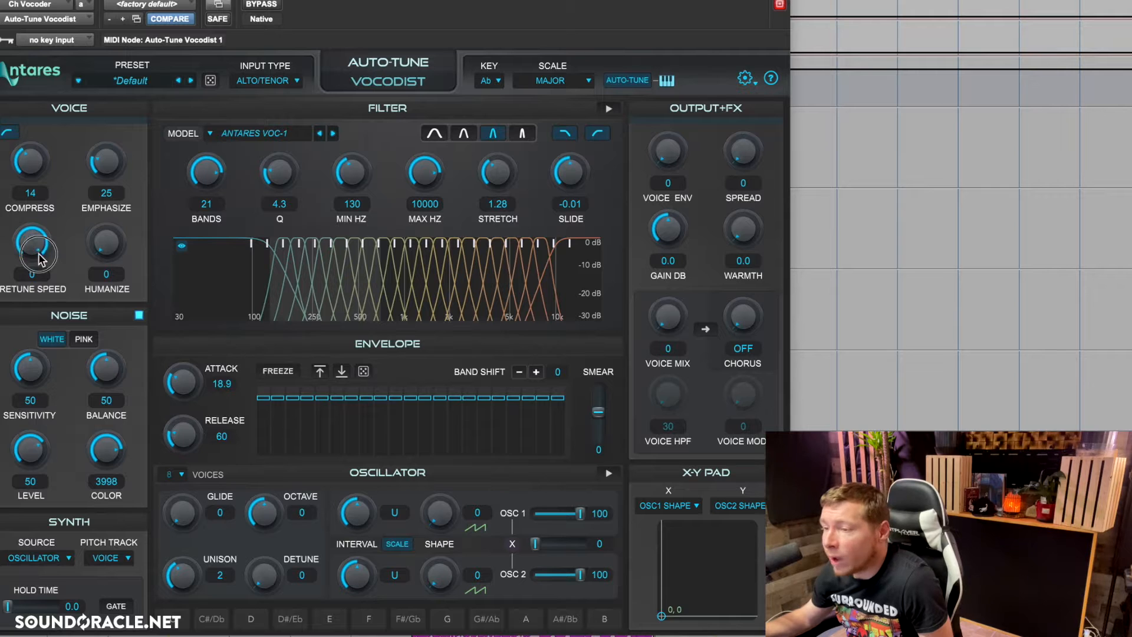
left_click_drag(39, 254, 45, 236)
left_click(26, 250)
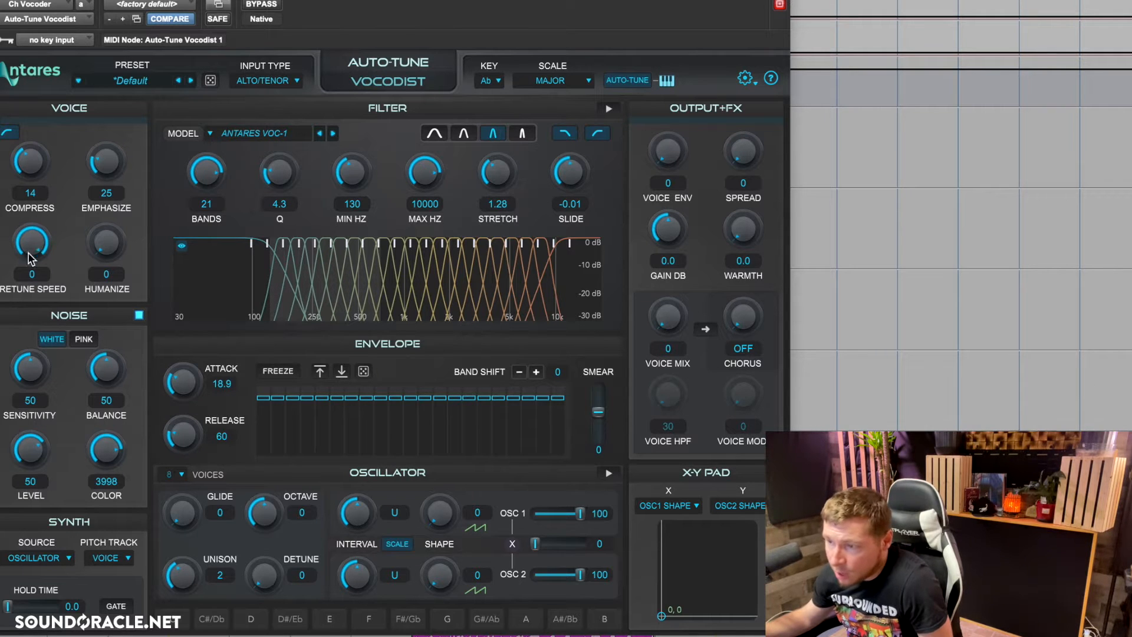
left_click(36, 242)
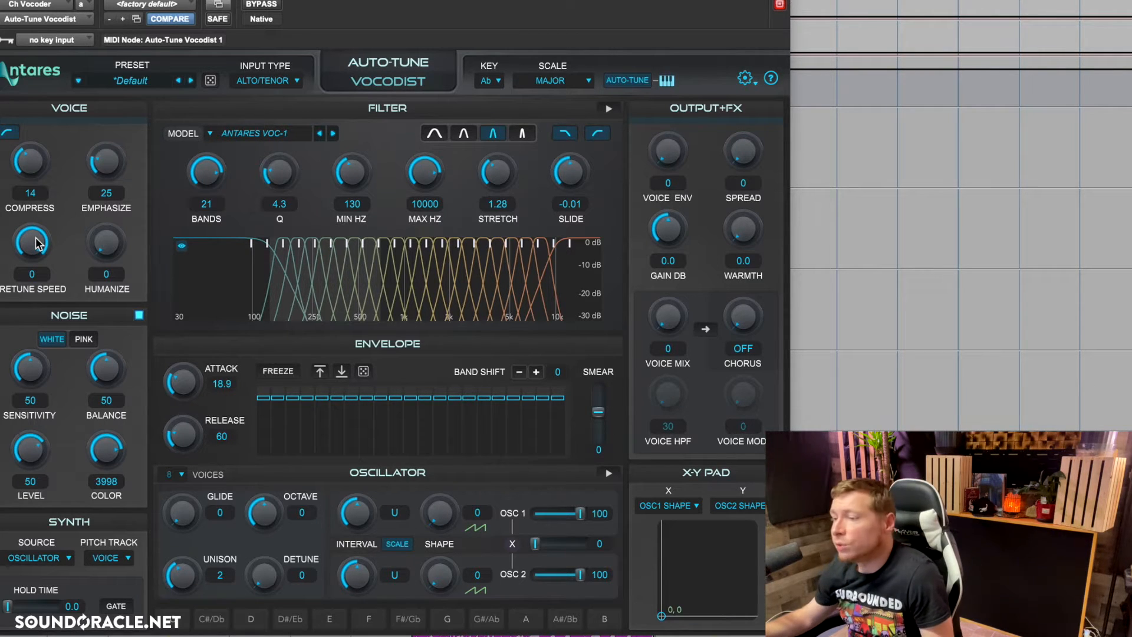
left_click(38, 235)
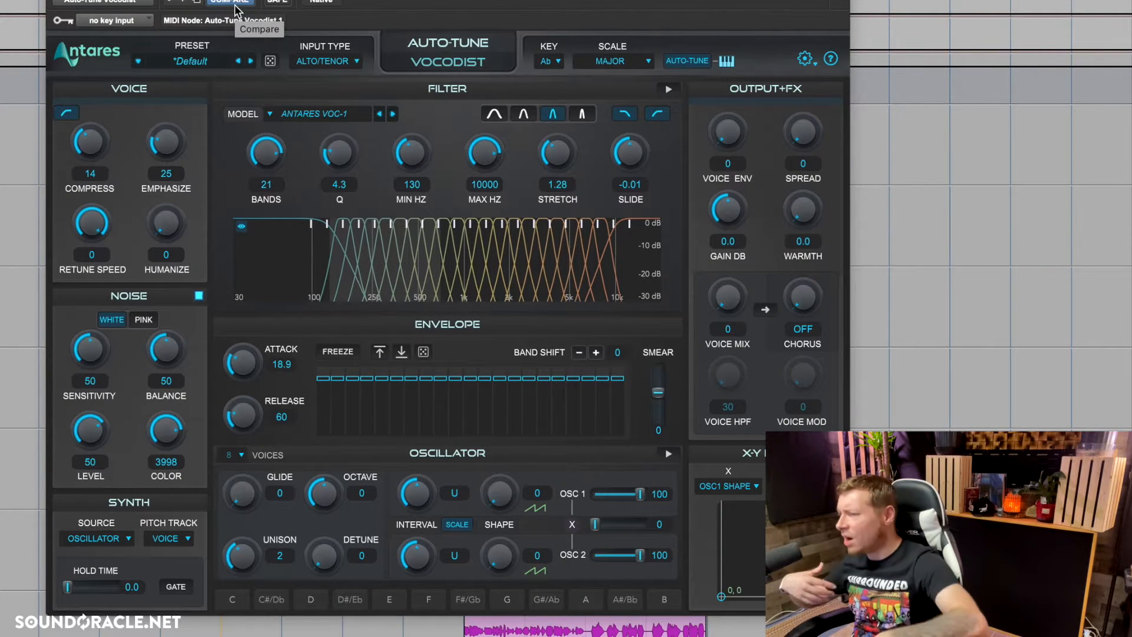
left_click(106, 217)
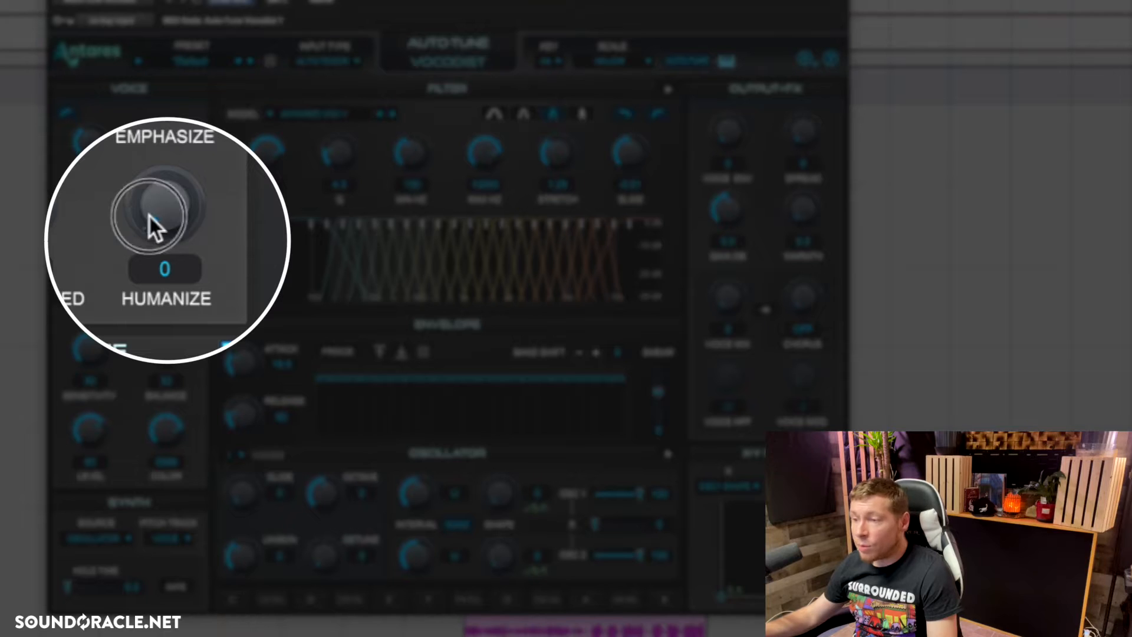
left_click_drag(166, 224, 147, 321)
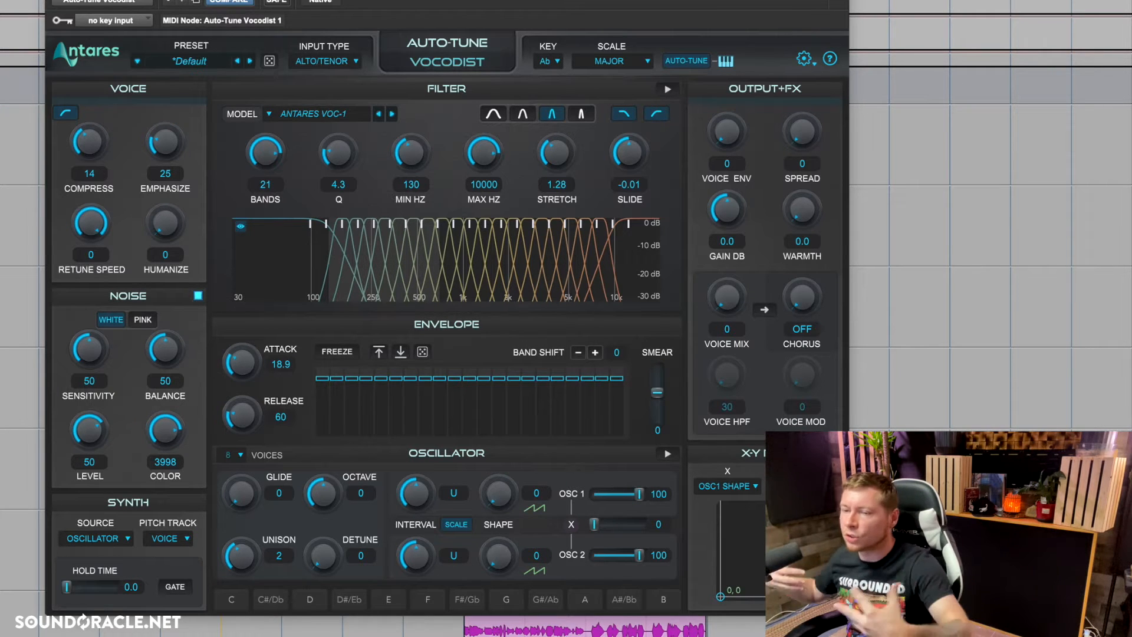
Audition the Ch Vocoder track with its current Vocodist settings and close that plugin window
key("space")
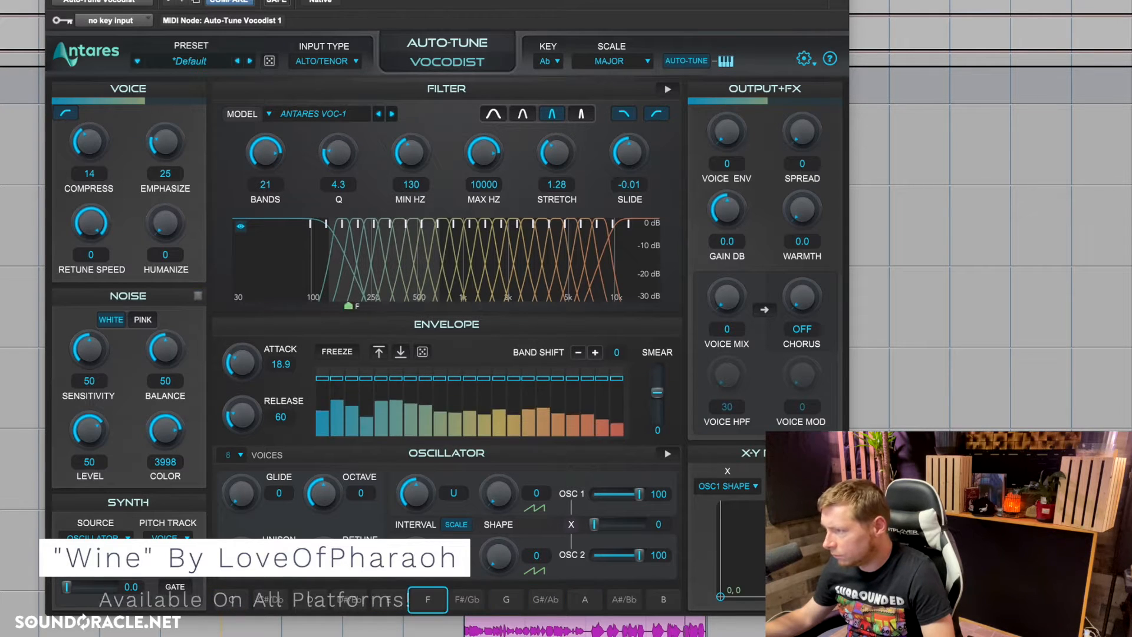
key("space")
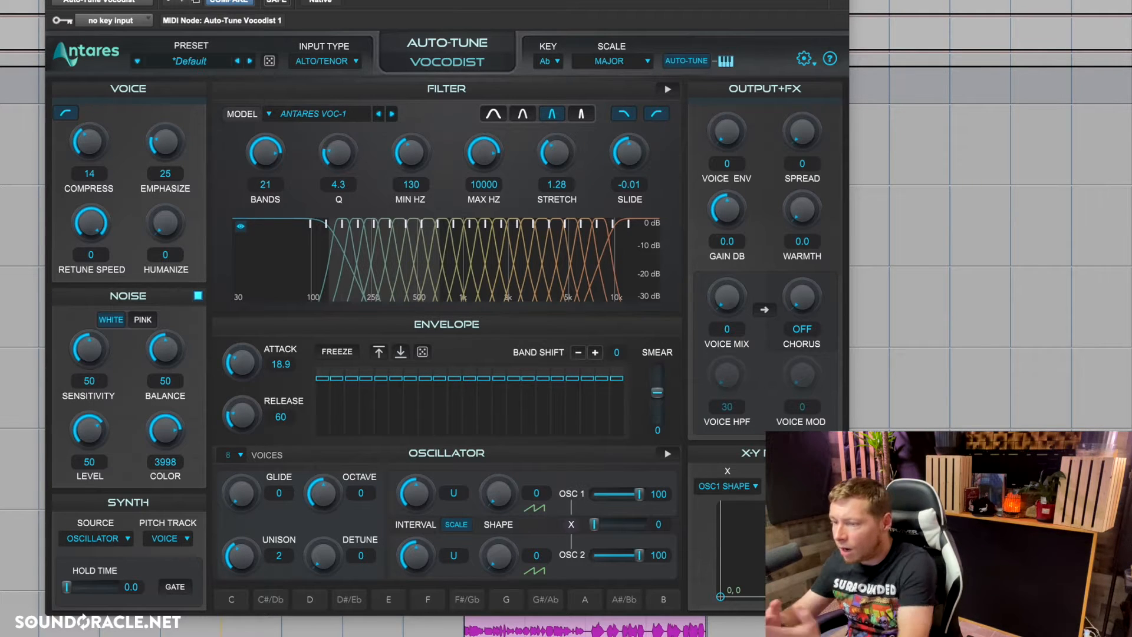
key("super+w")
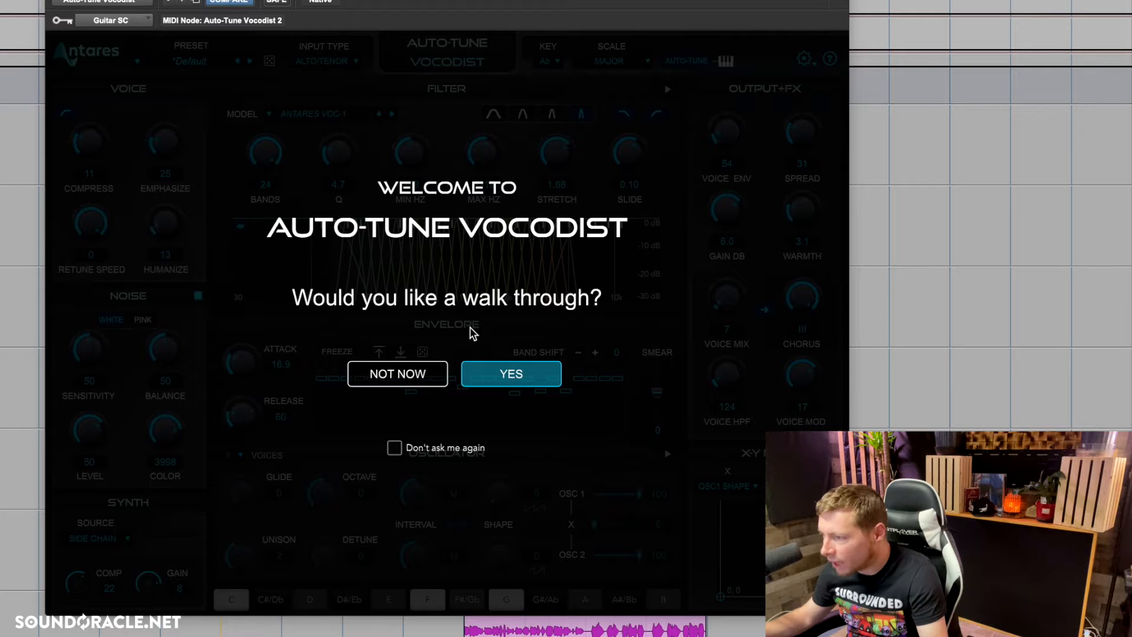
View the walkthrough's voice setup for vocoding with the internal synth played by voice, and exit the walkthrough
left_click(506, 377)
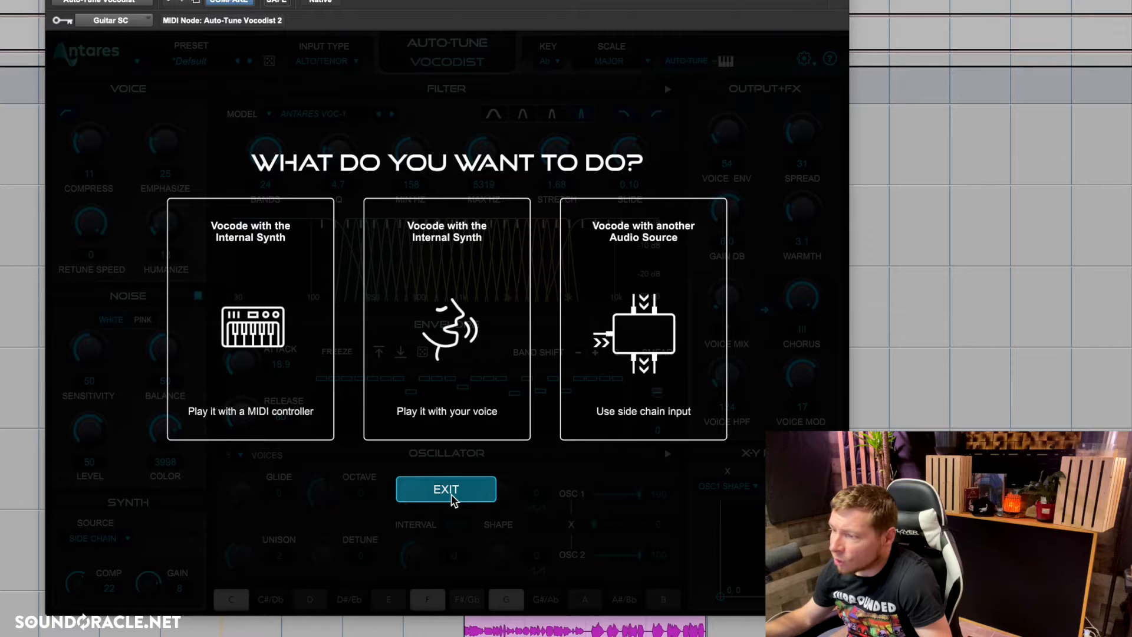
left_click(464, 355)
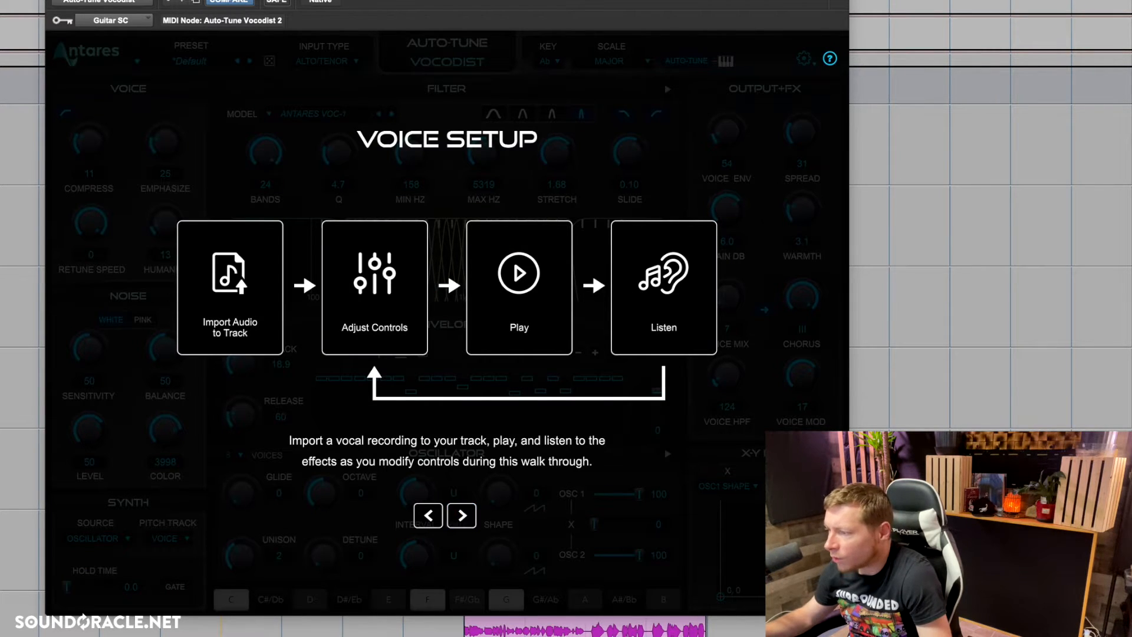
key("Escape")
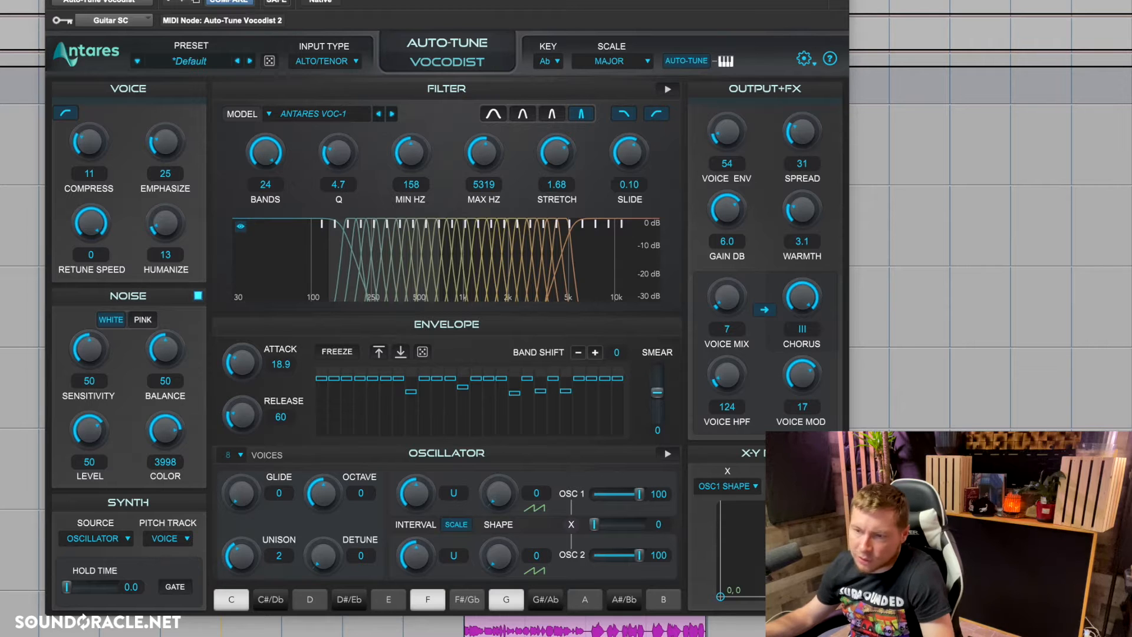
Audition the vocoder instance keyed to Guitar SC and lower its filter bands to 11
key("space")
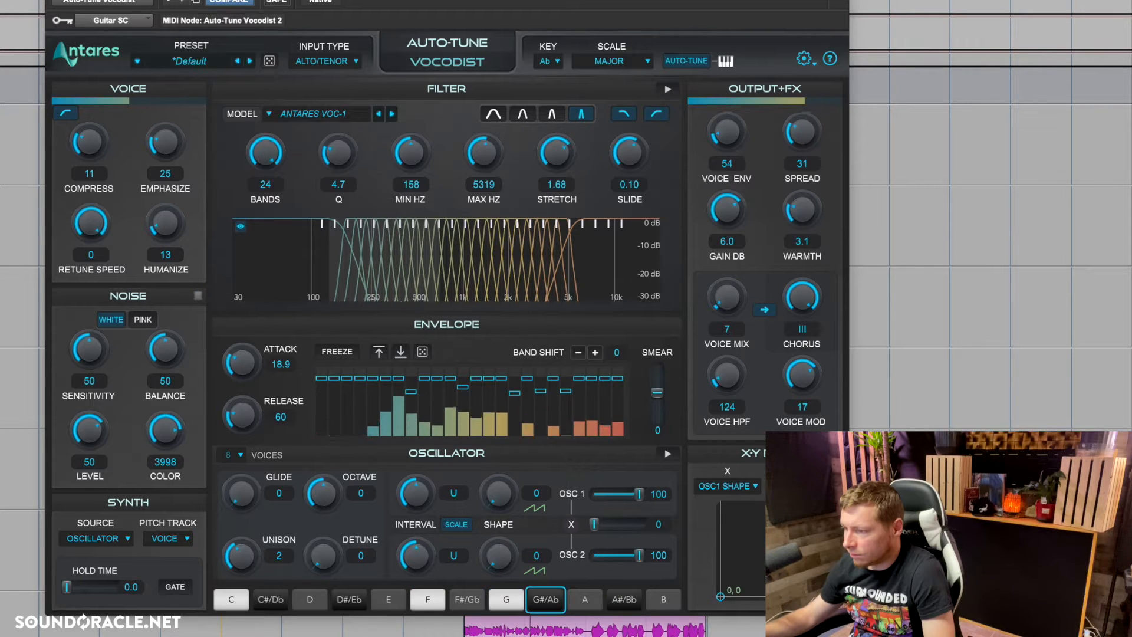
key("space")
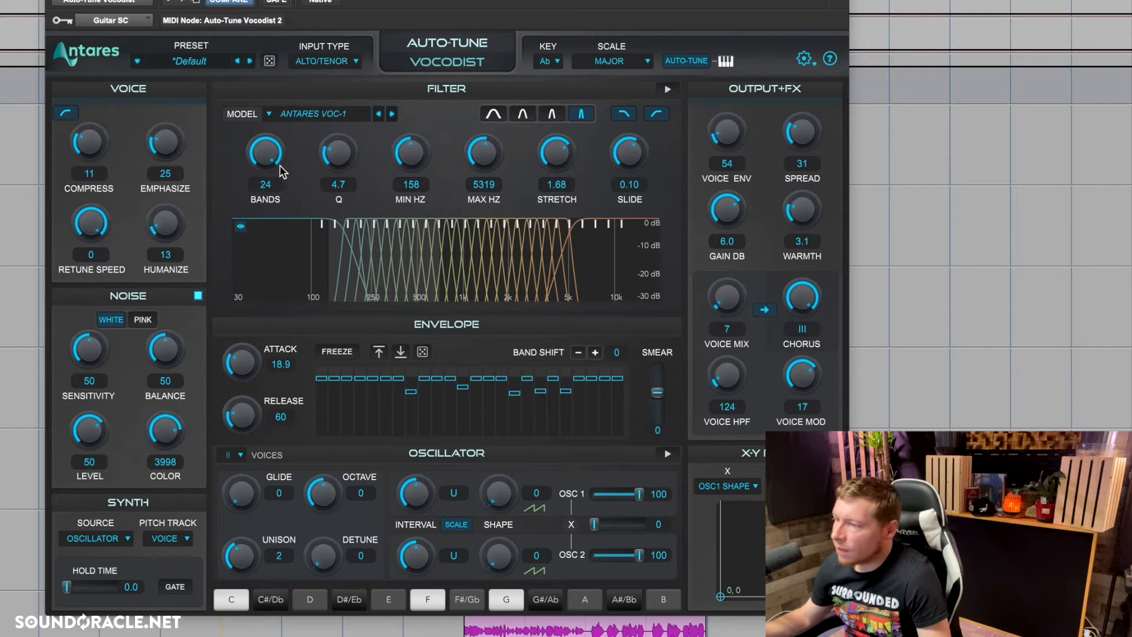
left_click_drag(267, 168, 271, 310)
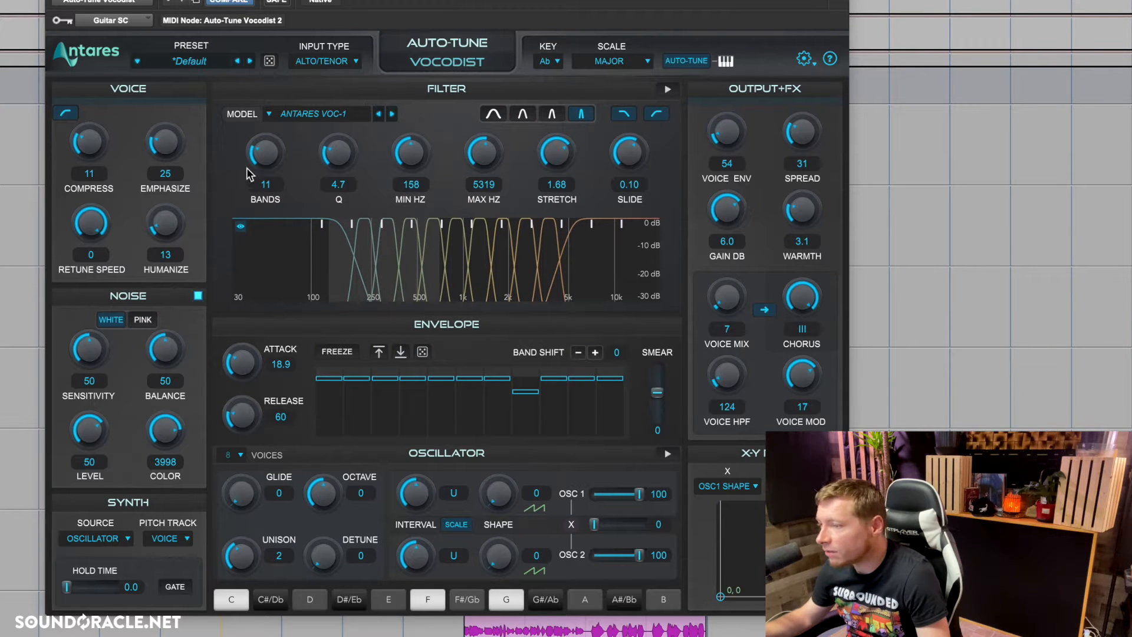
Raise the filter bands to 24 in the Ch Vocoder instance and audition the sound
left_click_drag(265, 188, 274, 119)
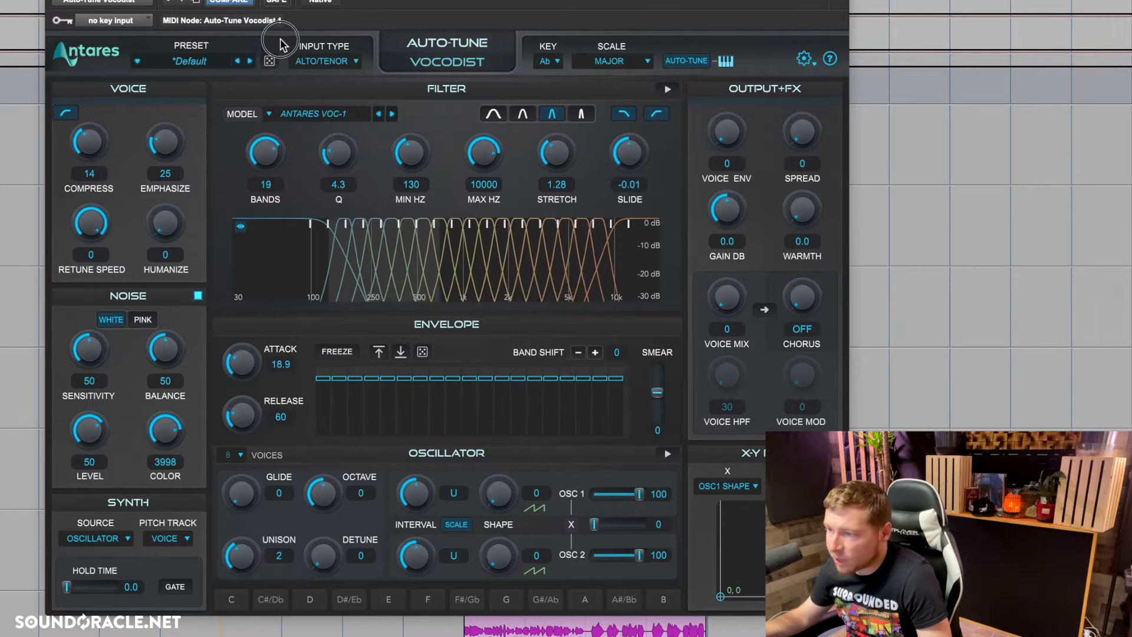
key("space")
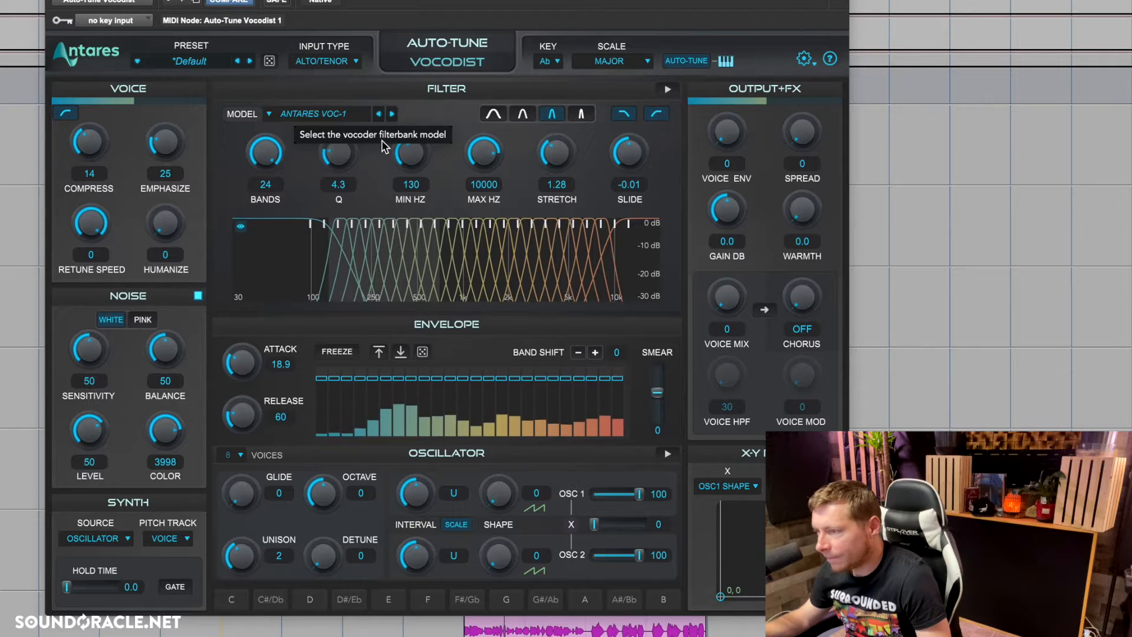
key("space")
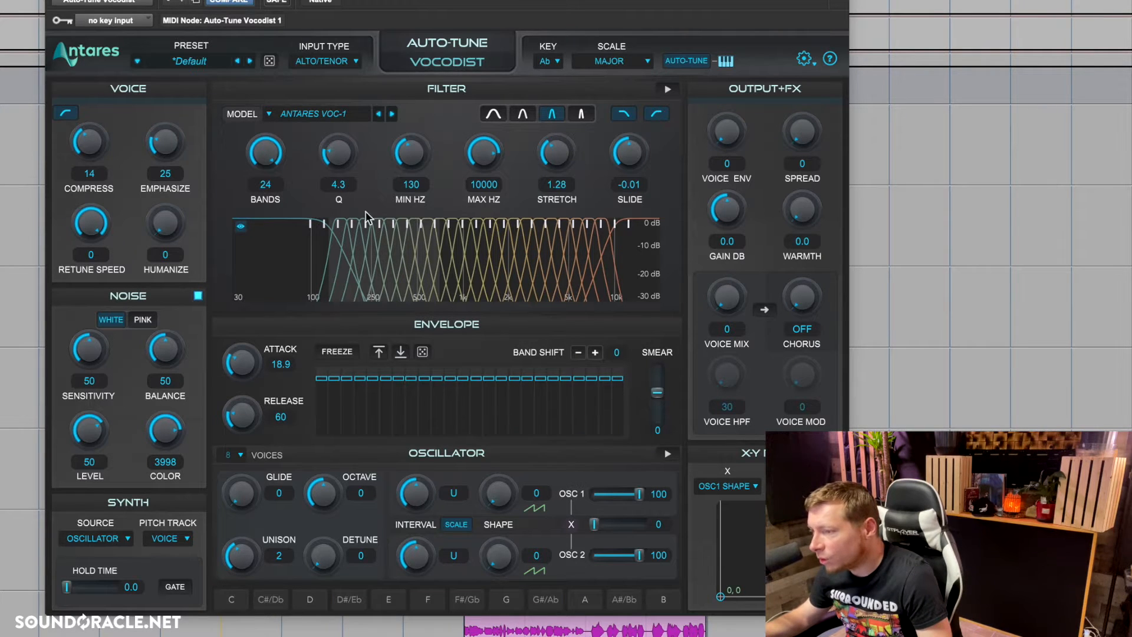
Lower the filter bands to 11, try Q at 3.3, and bring Q back up to 4.2
left_click_drag(264, 160, 245, 296)
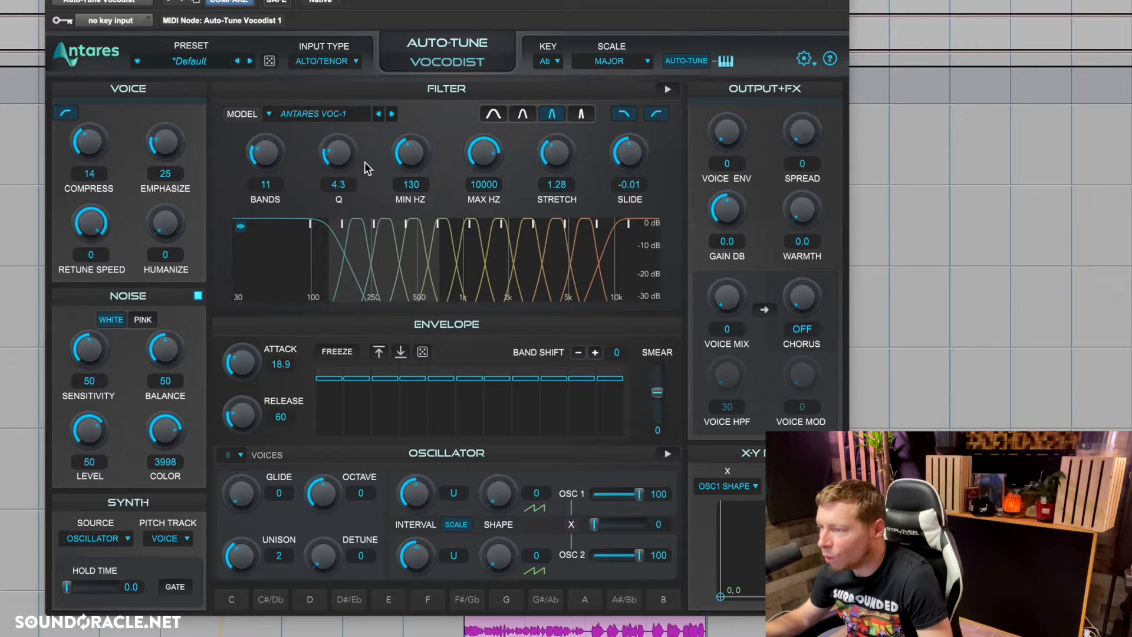
left_click_drag(351, 154, 329, 164)
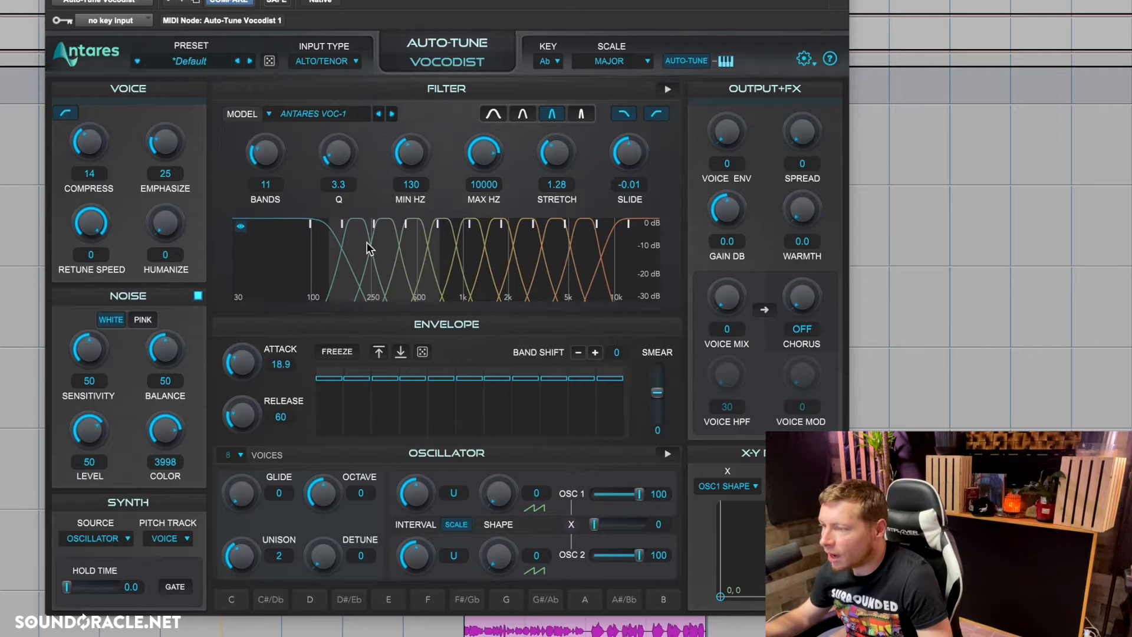
left_click_drag(334, 169, 336, 149)
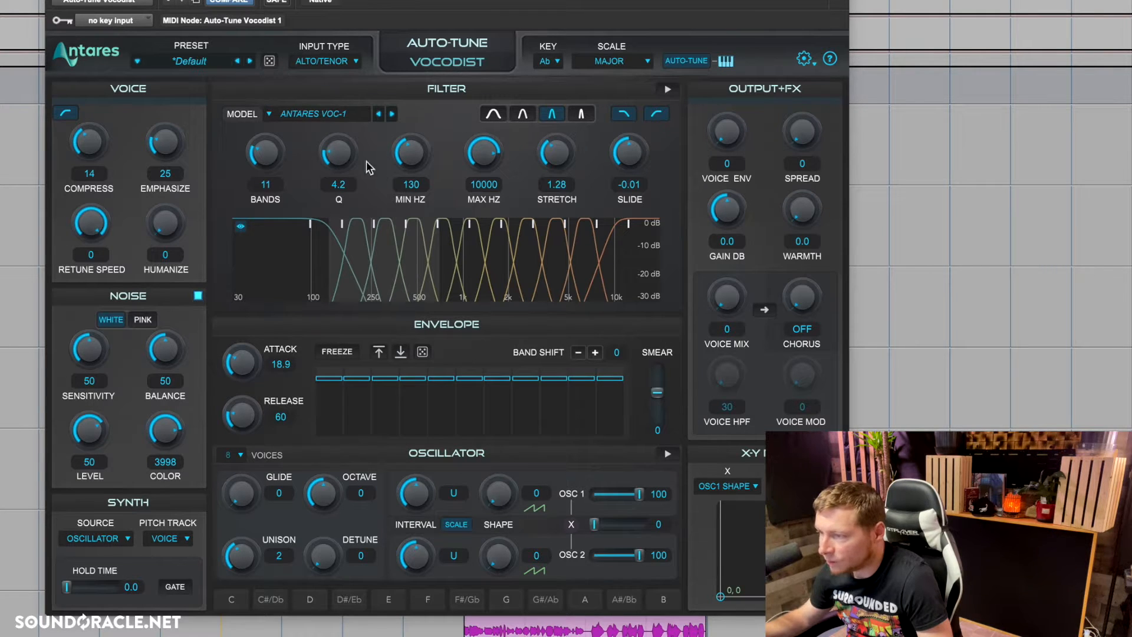
Set the filter to 23 bands with a Q of 5.9
mouse_move(267, 160)
left_mouse_down()
mouse_move(287, 76)
mouse_move(271, 144)
left_mouse_up()
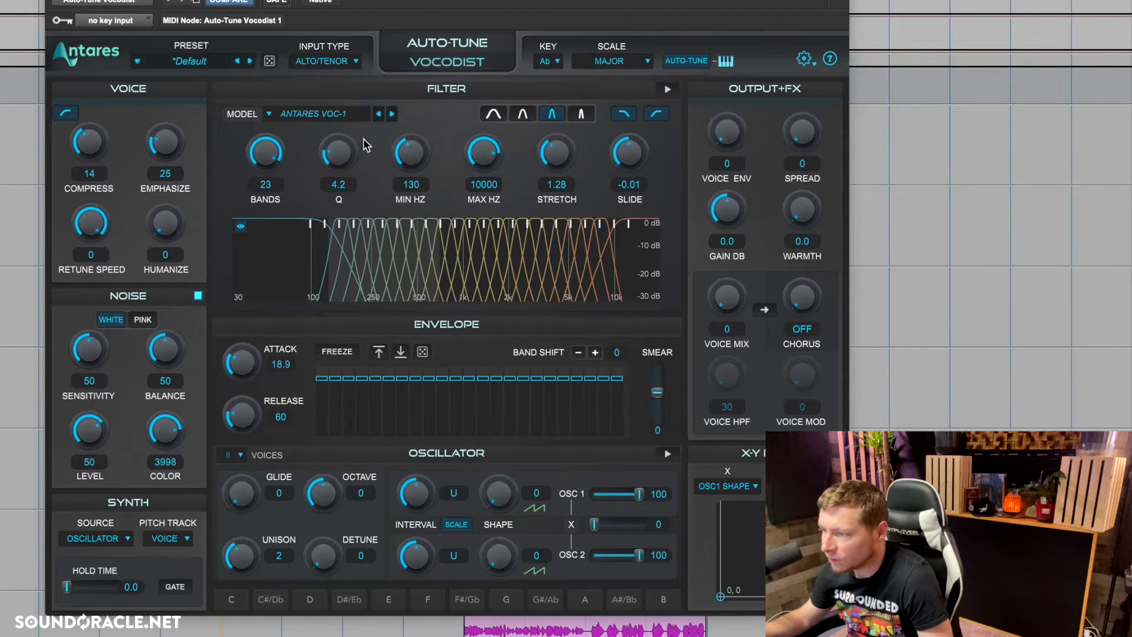
left_click_drag(348, 159, 349, 137)
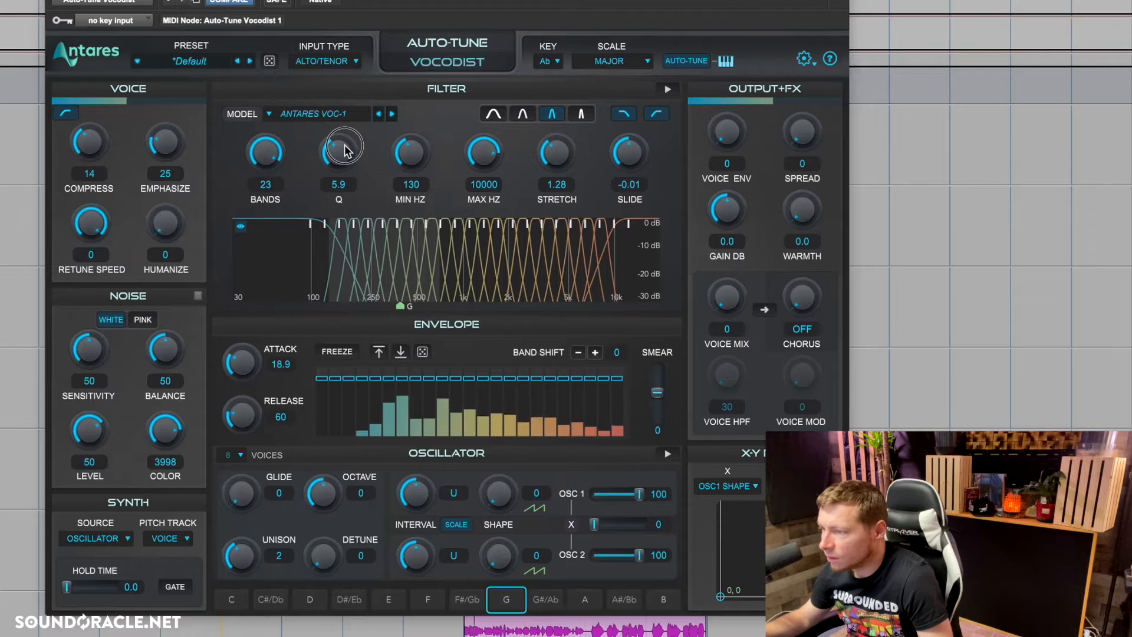
Compare all four filter slopes during playback and settle on the 6-pole (36 dB/oct) slope
left_click(492, 117)
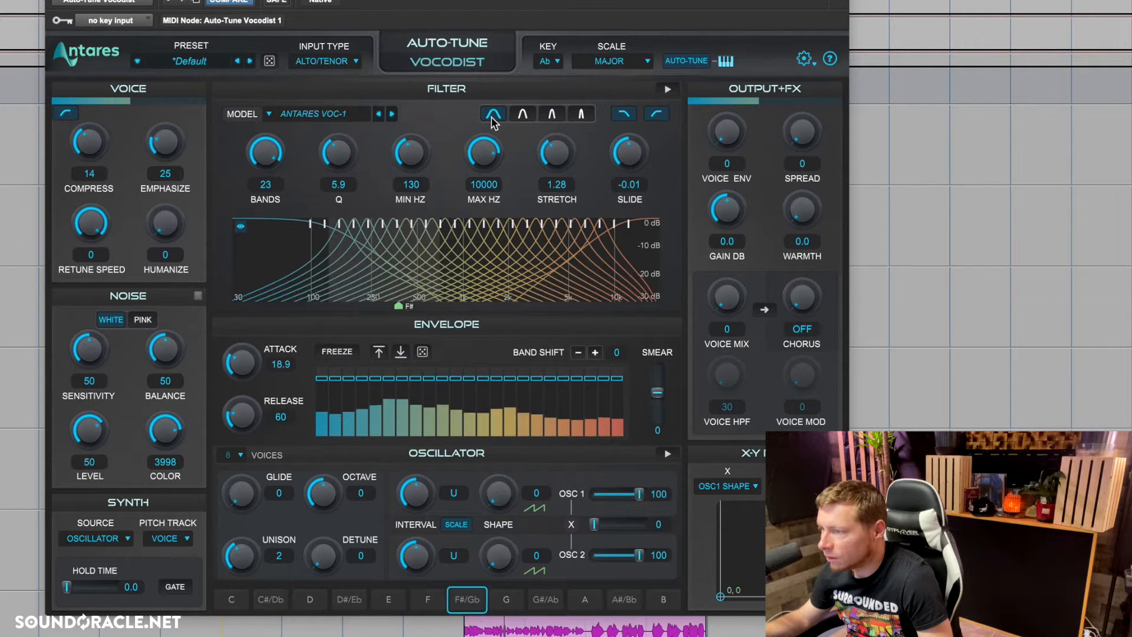
left_click(526, 115)
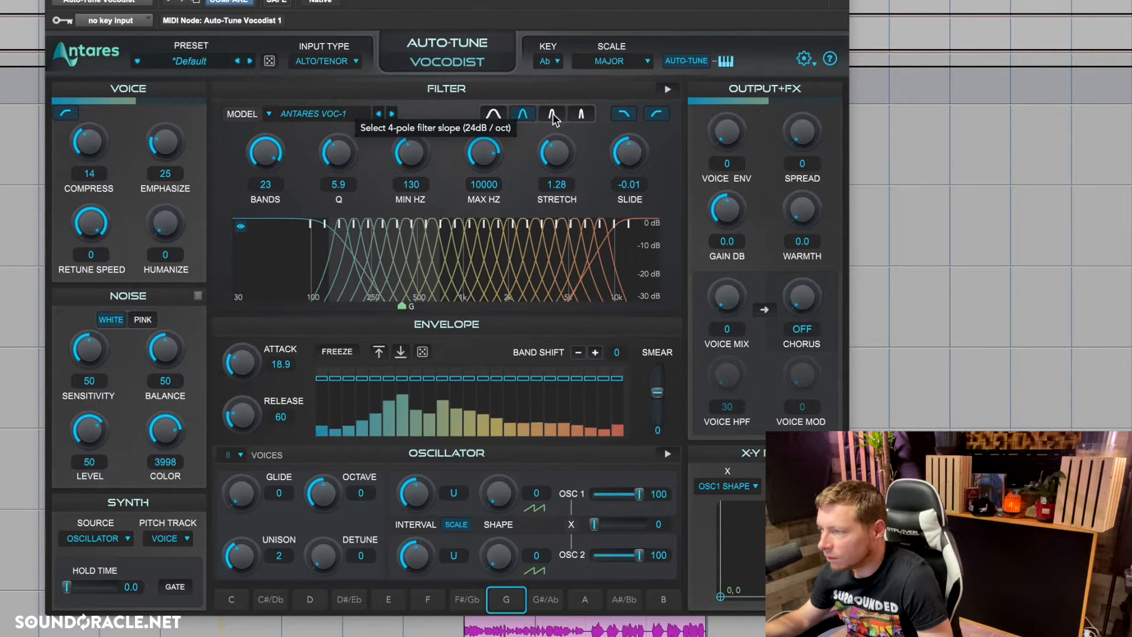
left_click(553, 114)
left_click(581, 118)
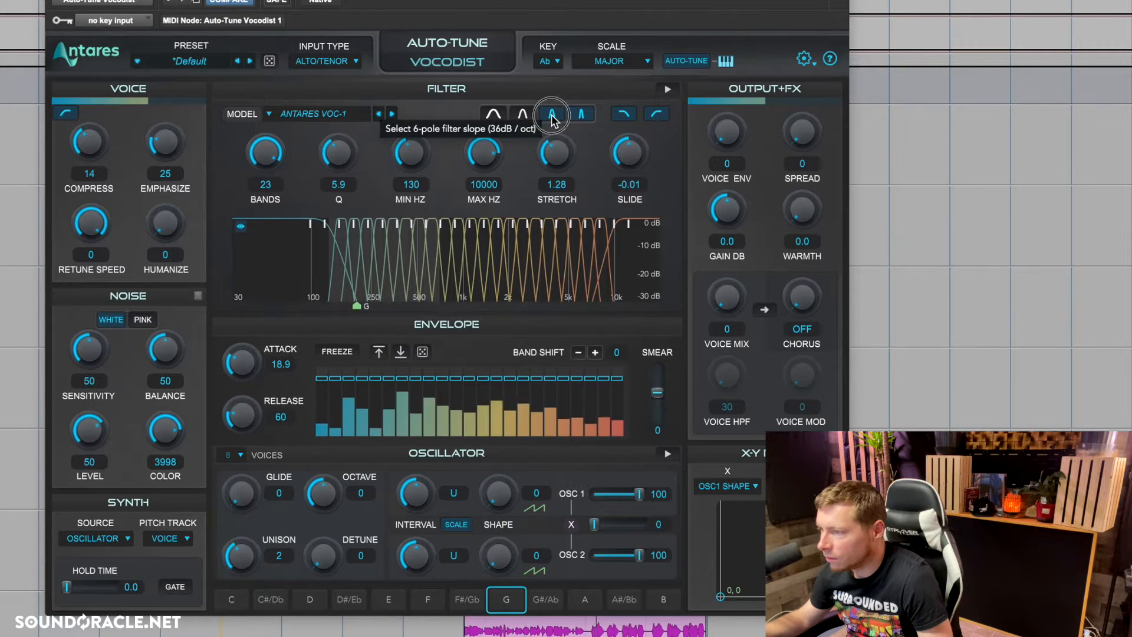
left_click(552, 116)
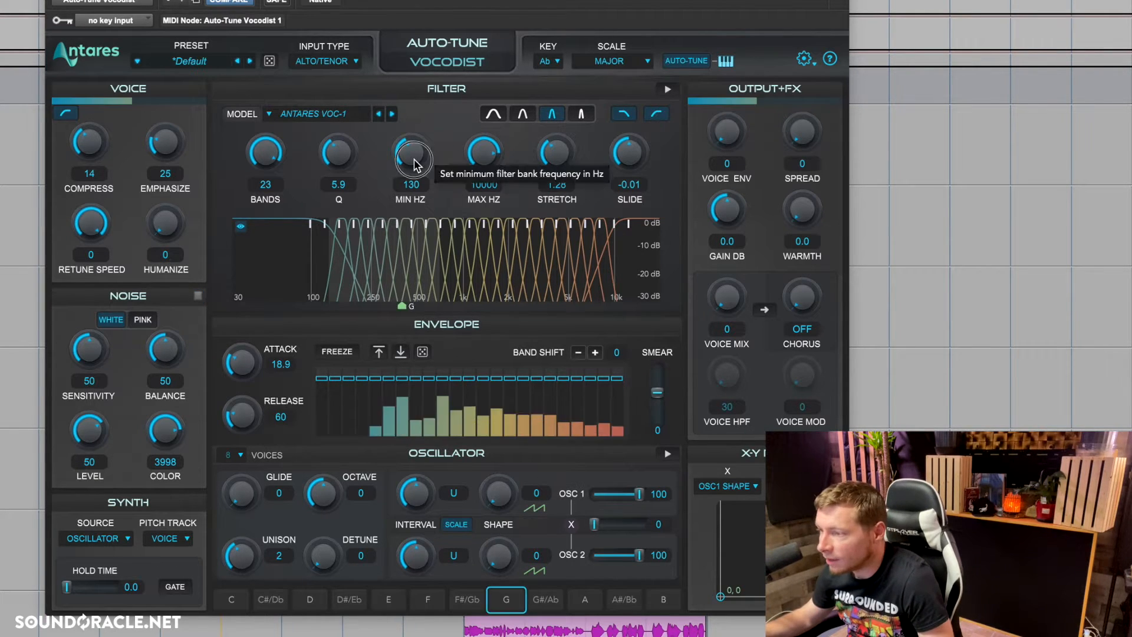
Set the filter bank's minimum frequency to 99 Hz and its maximum frequency to 8806 Hz
left_click_drag(413, 154, 405, 258)
mouse_move(487, 172)
left_mouse_down()
mouse_move(493, 322)
mouse_move(473, 157)
mouse_move(501, 30)
mouse_move(487, 155)
left_mouse_up()
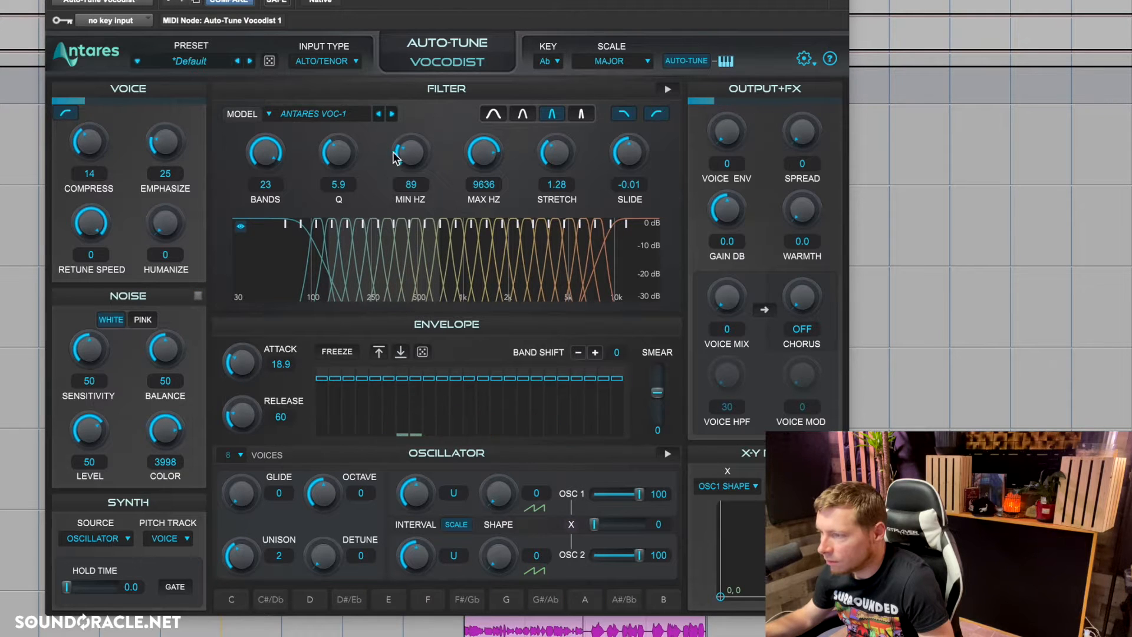
left_click_drag(401, 158, 404, 147)
left_click_drag(479, 159, 479, 171)
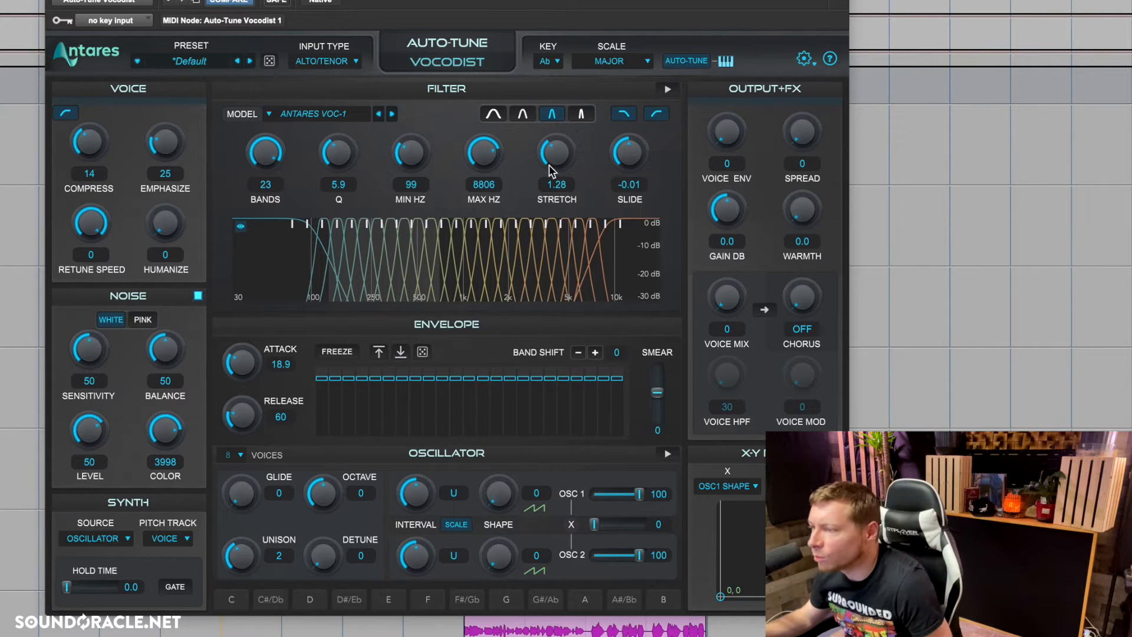
Set the filter's Stretch to 0.50 and Slide to 0.22
left_click_drag(554, 168, 554, 226)
left_click_drag(629, 154, 659, 55)
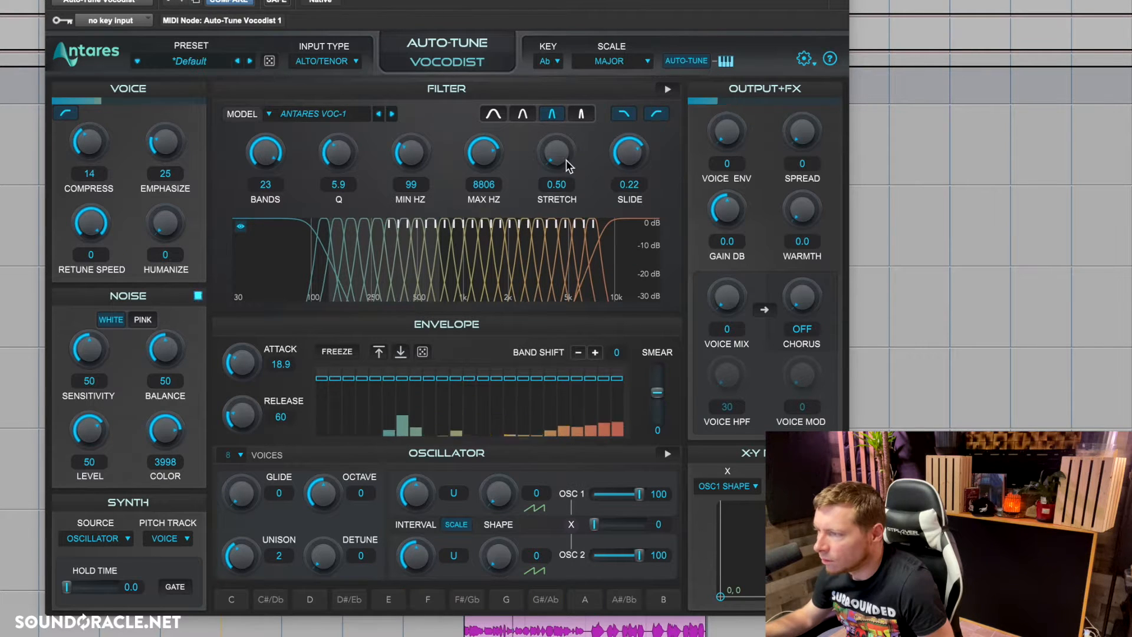
Try extreme filter Stretch and Slide values during playback, settling on a Stretch of 1.15 and a Slide of 0.02
left_click_drag(566, 160, 591, 0)
left_click_drag(627, 155, 639, 76)
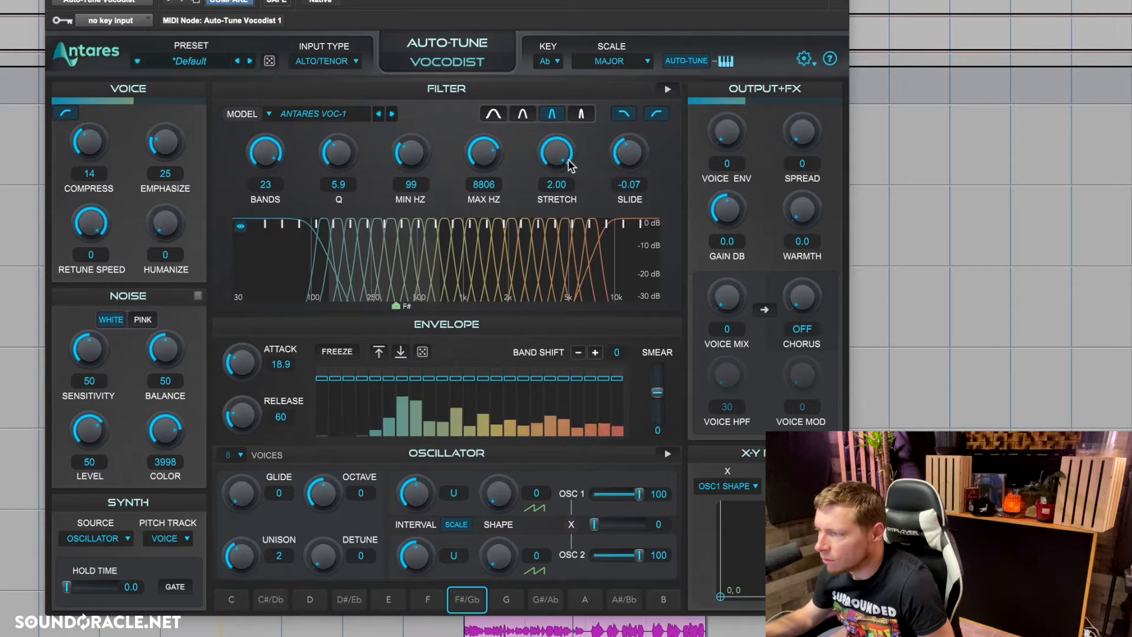
left_click_drag(557, 207, 561, 274)
left_click_drag(630, 160, 627, 184)
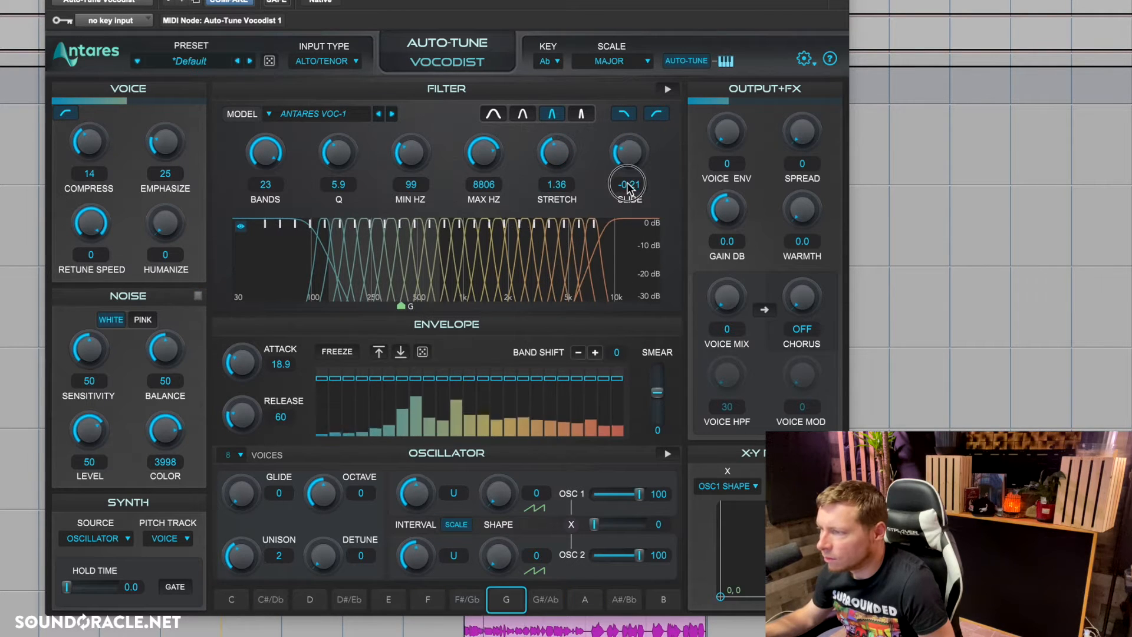
left_click_drag(553, 158, 556, 180)
left_click_drag(629, 156, 647, 132)
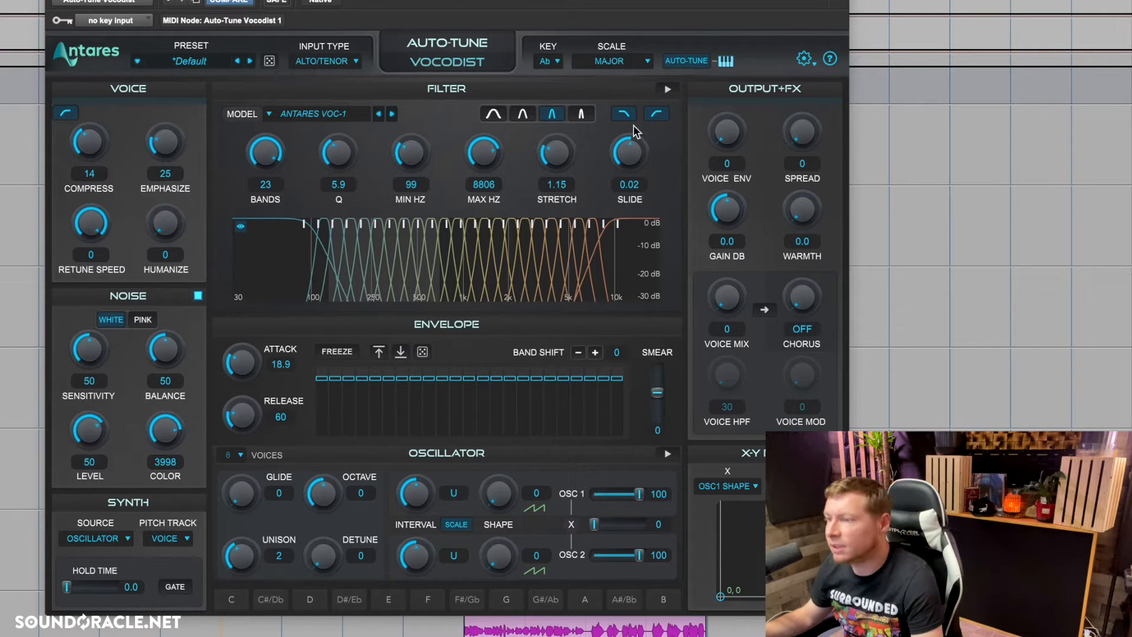
Look over the list of available filter models
left_click(293, 114)
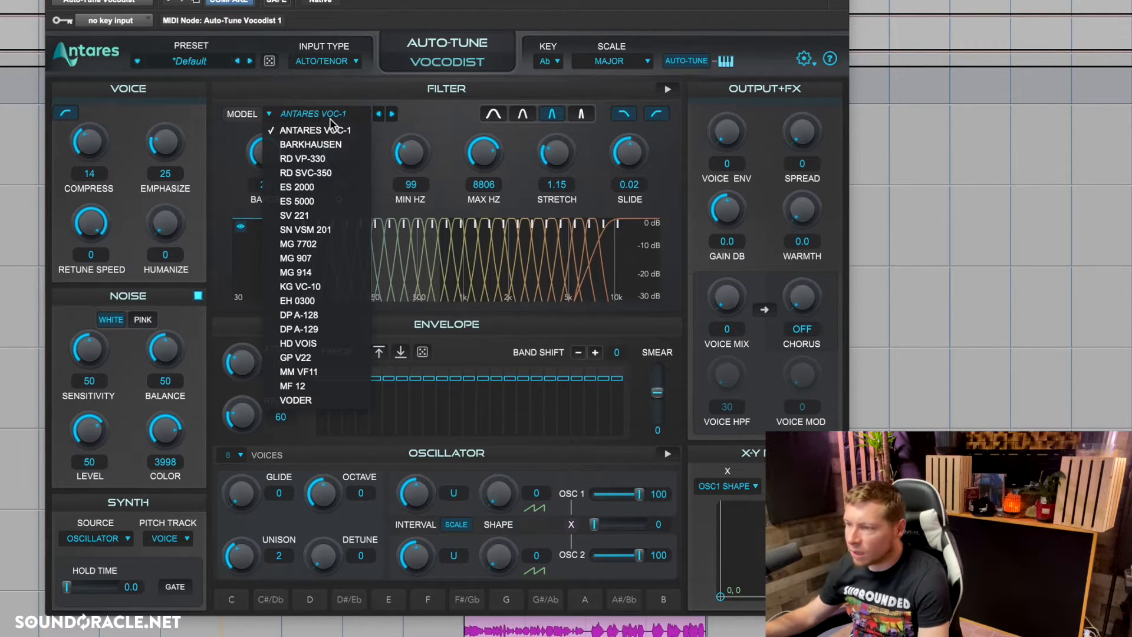
left_click(401, 117)
left_click(316, 115)
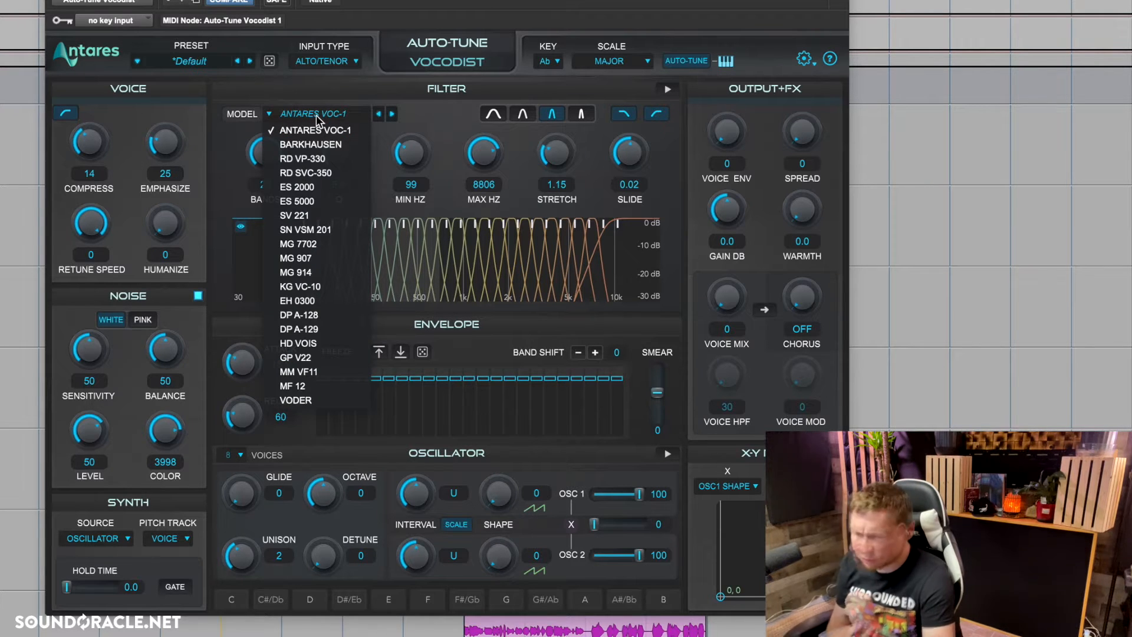
left_click(422, 123)
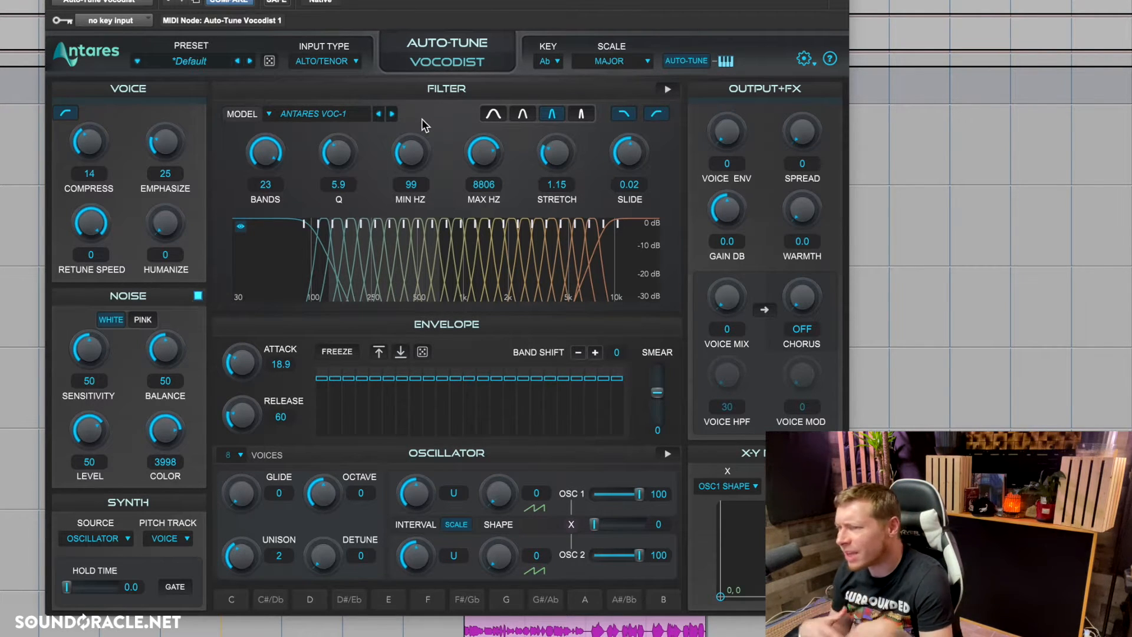
left_click(354, 115)
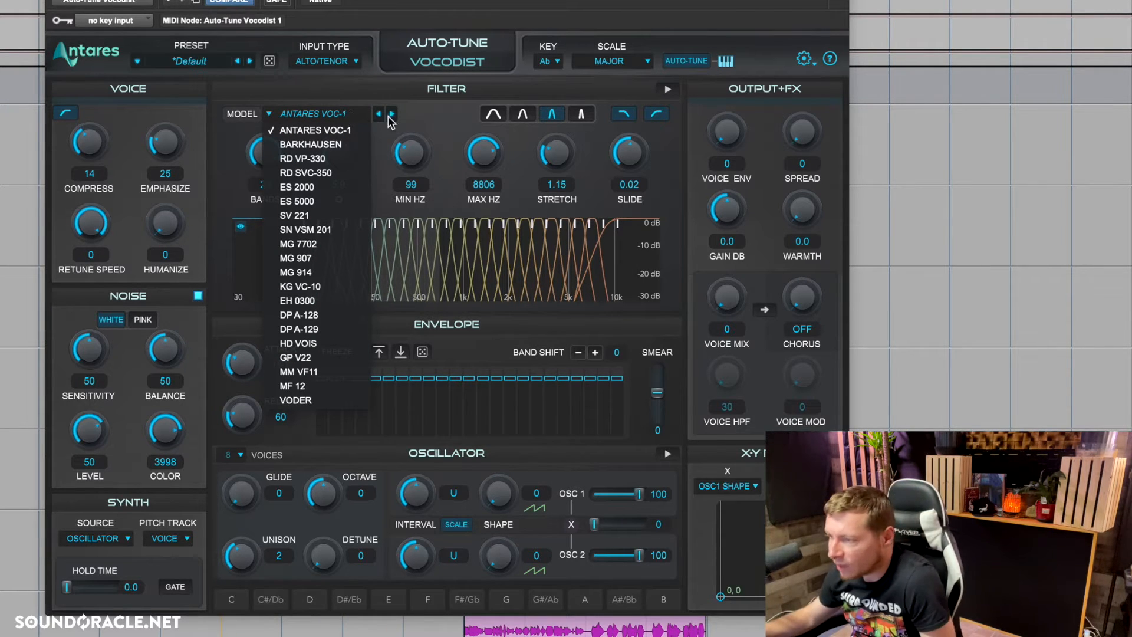
left_click(413, 116)
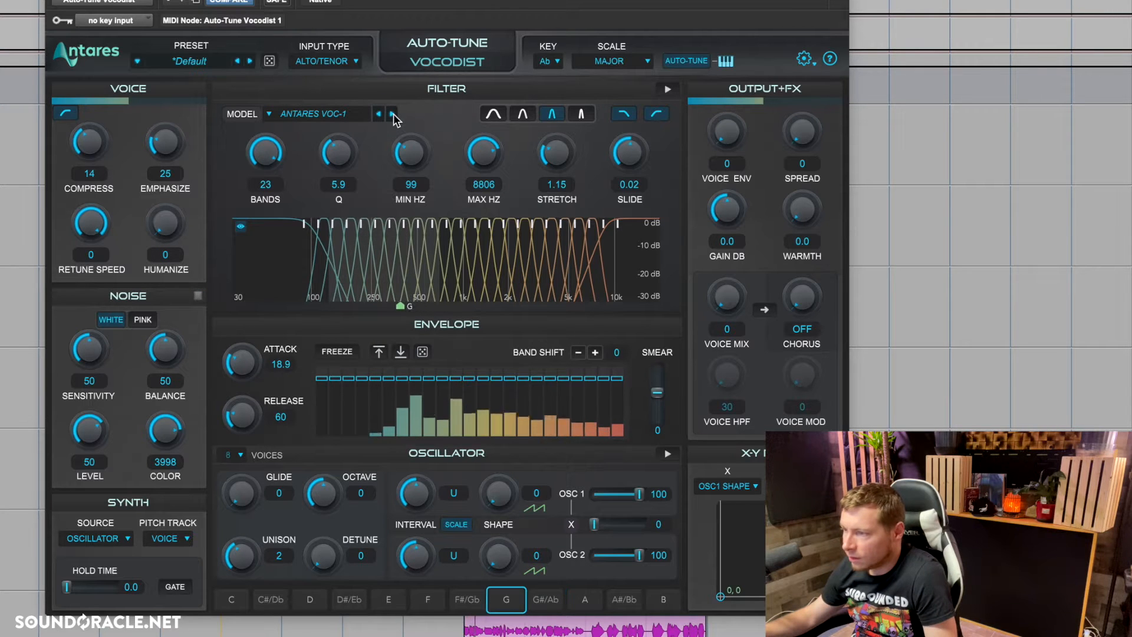
Compare the filter models one after another up to MG 7702 during playback, and return to ANTARES VOC-1
left_click(392, 114)
left_click(393, 114)
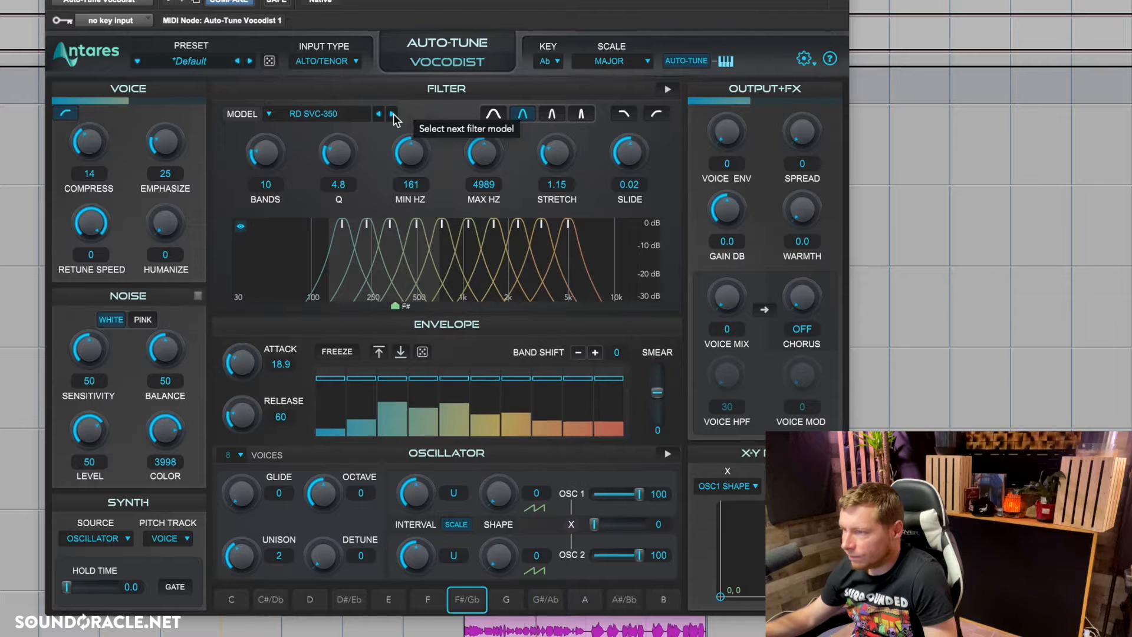
left_click(393, 115)
left_click(393, 114)
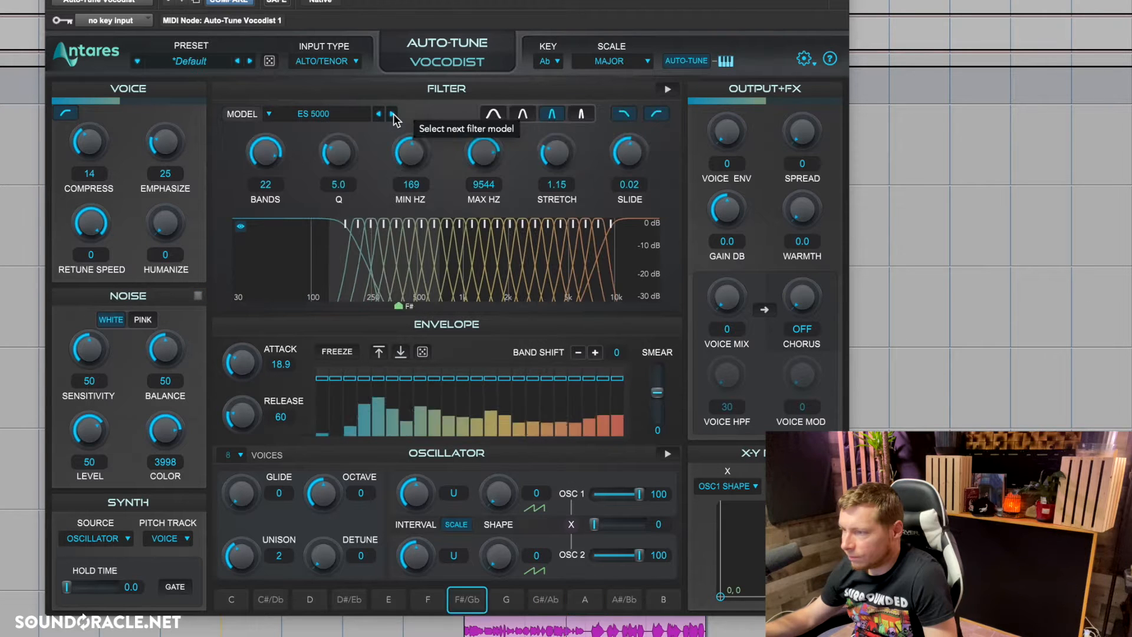
left_click(393, 114)
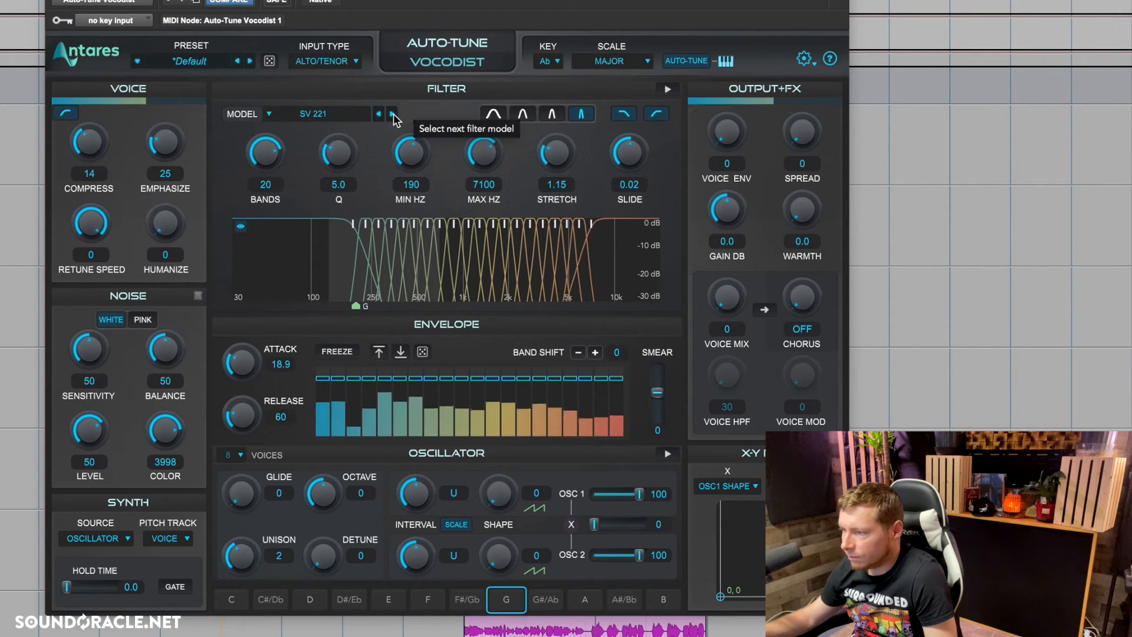
left_click(393, 115)
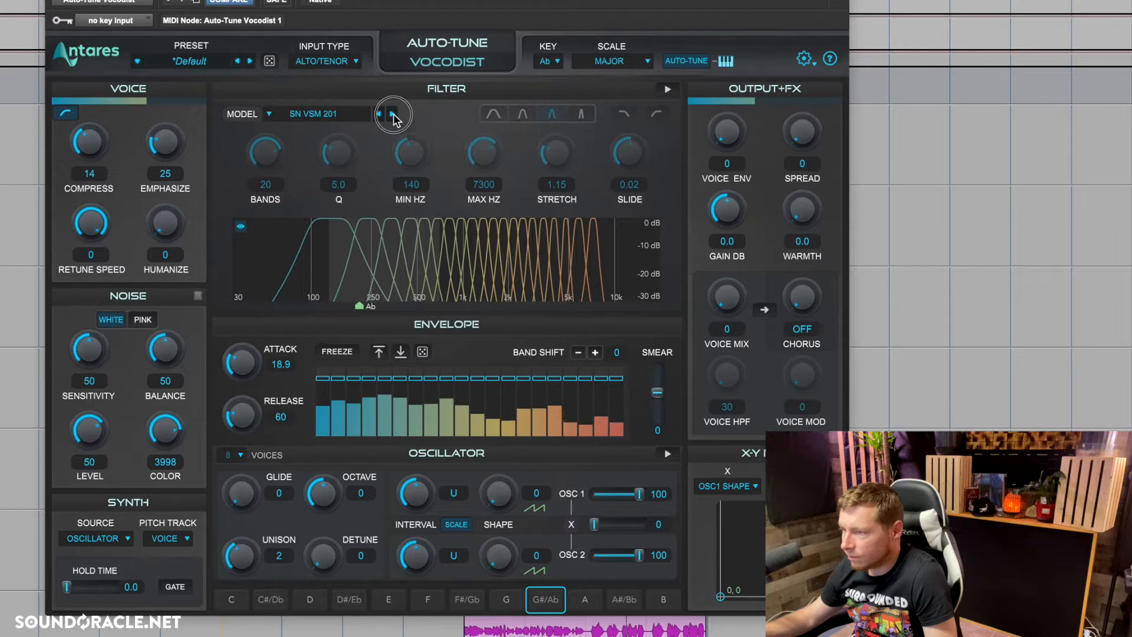
left_click(393, 114)
left_click(336, 117)
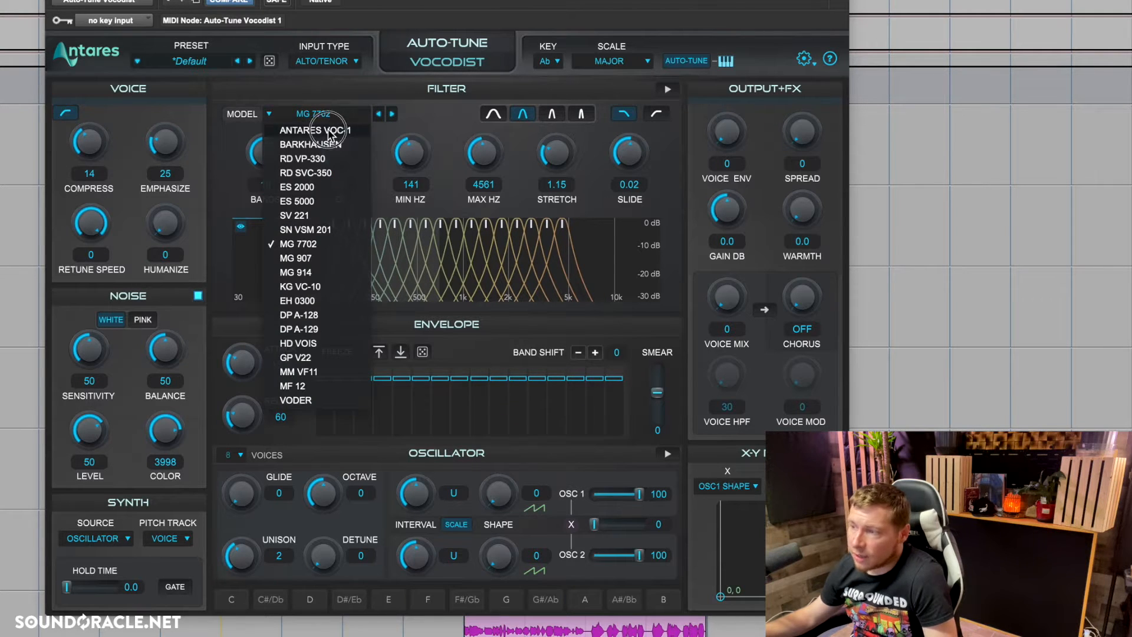
left_click(321, 125)
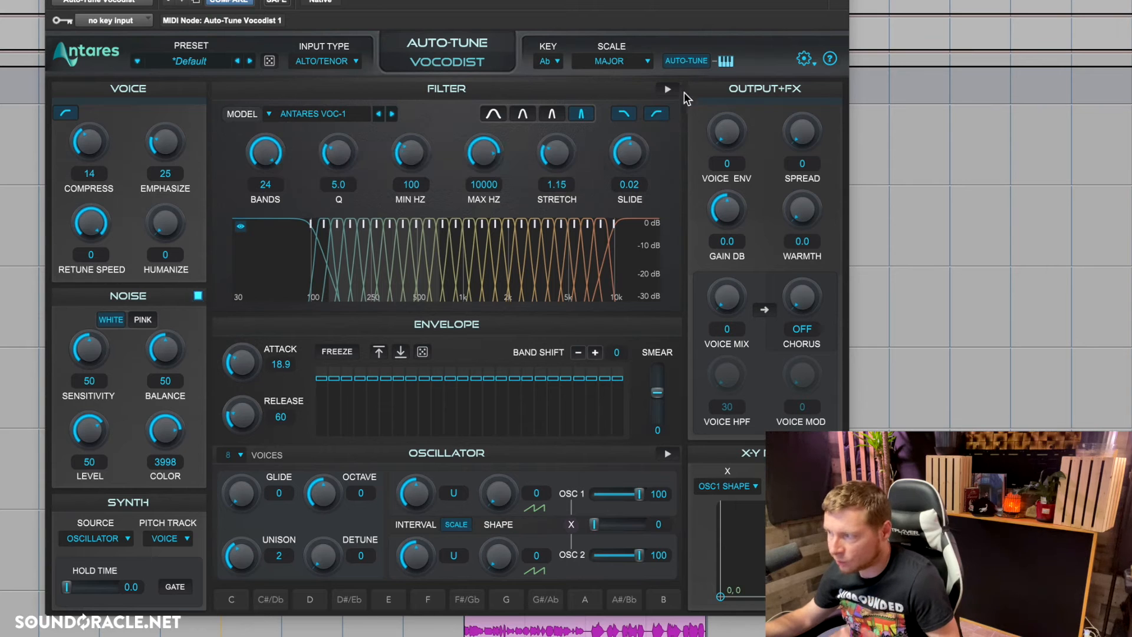
Audition the filter on its own while setting Q to 7.1, minimum frequency to 126 Hz, Stretch to 1.17 and Slide to -0.12
left_click(669, 90)
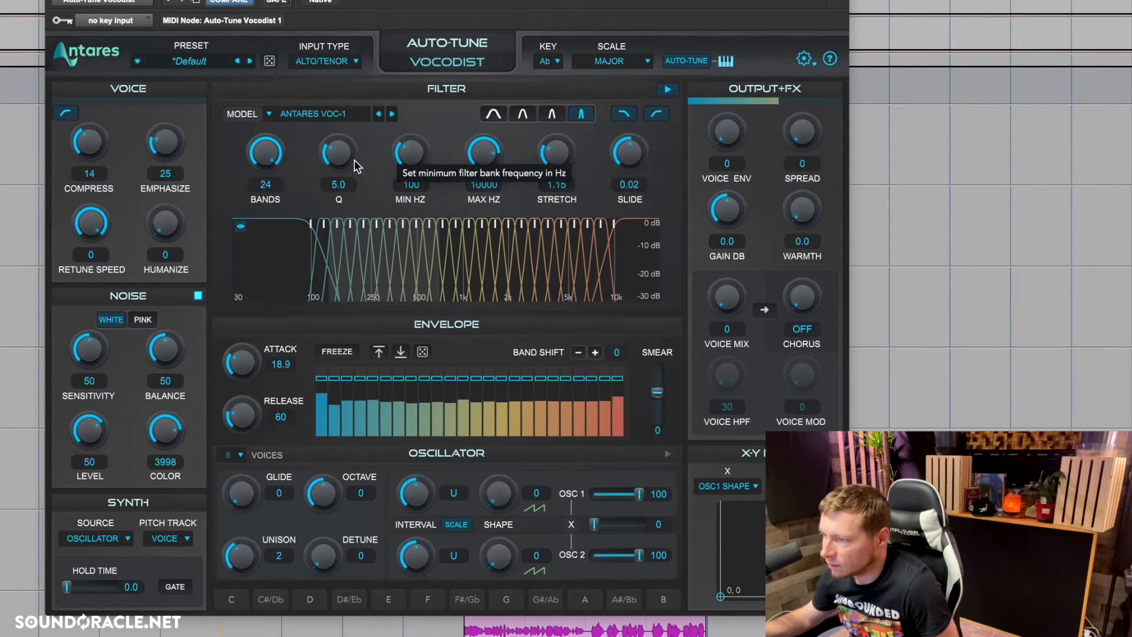
left_click_drag(356, 165, 356, 131)
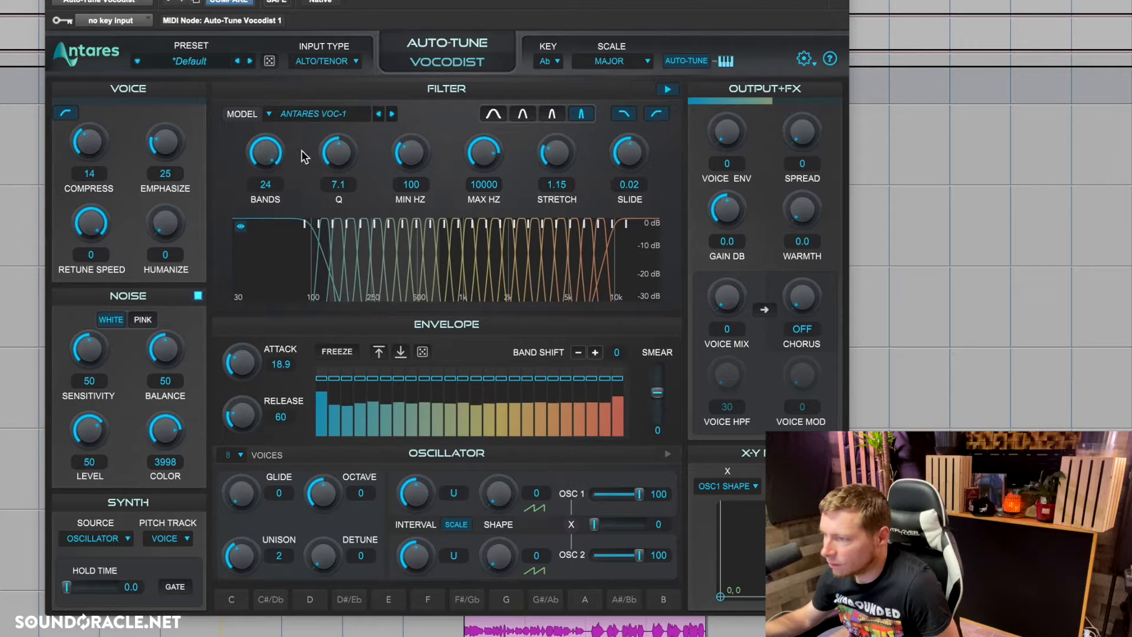
left_click_drag(412, 152, 412, 181)
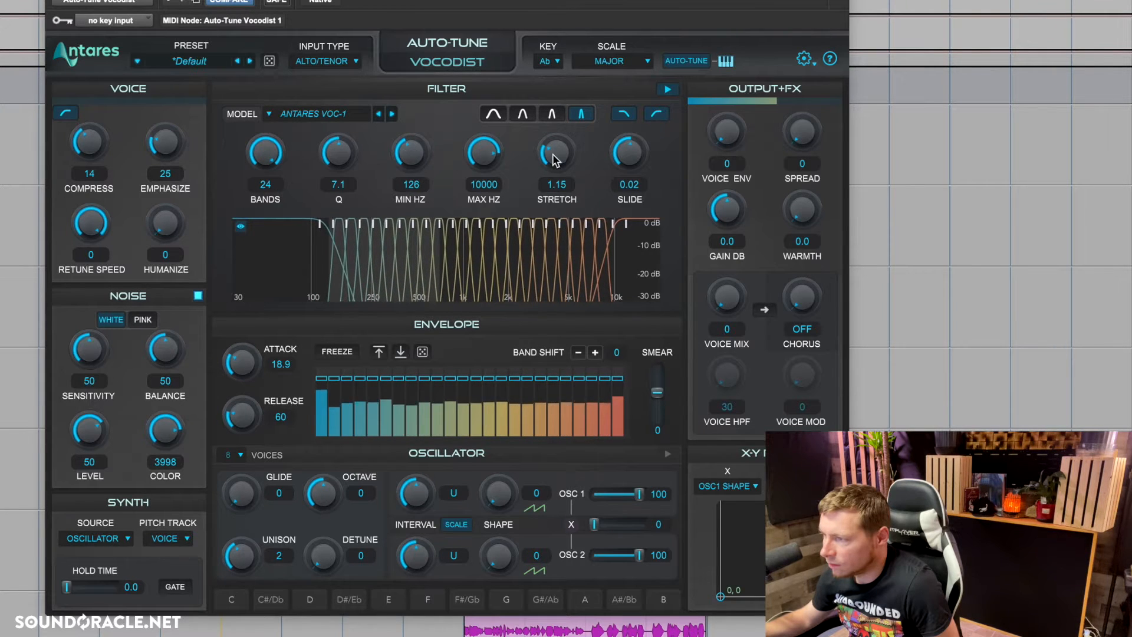
mouse_move(549, 149)
left_mouse_down()
mouse_move(569, 114)
mouse_move(562, 159)
left_mouse_up()
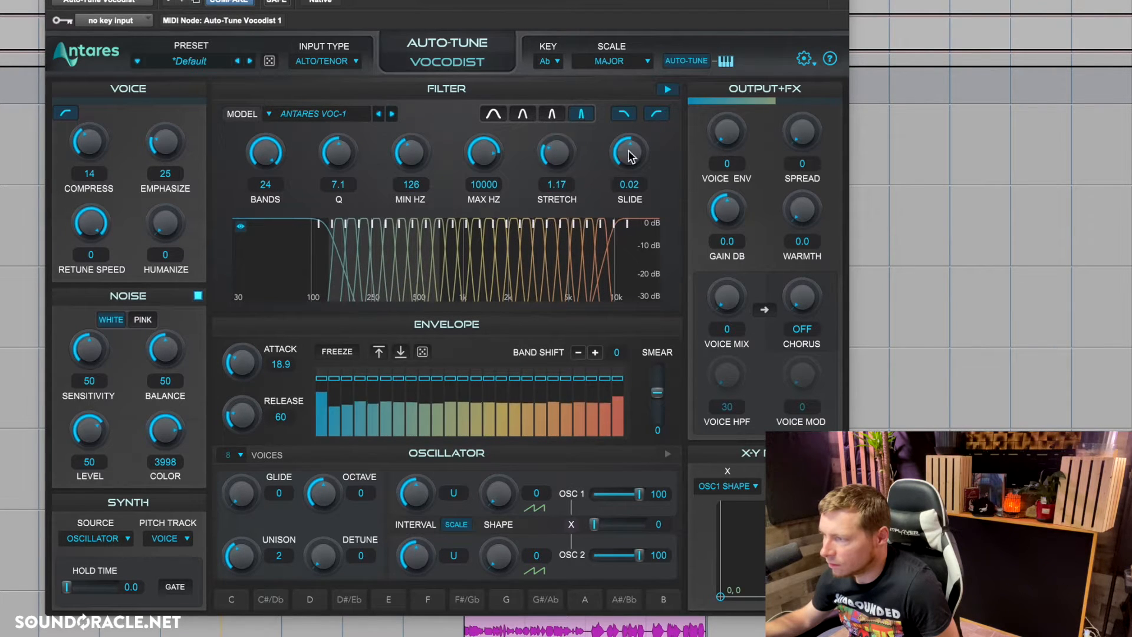
left_click_drag(631, 154, 627, 179)
Compare the three widest filter slopes while auditioning, and settle on the second-widest slope
left_click(501, 117)
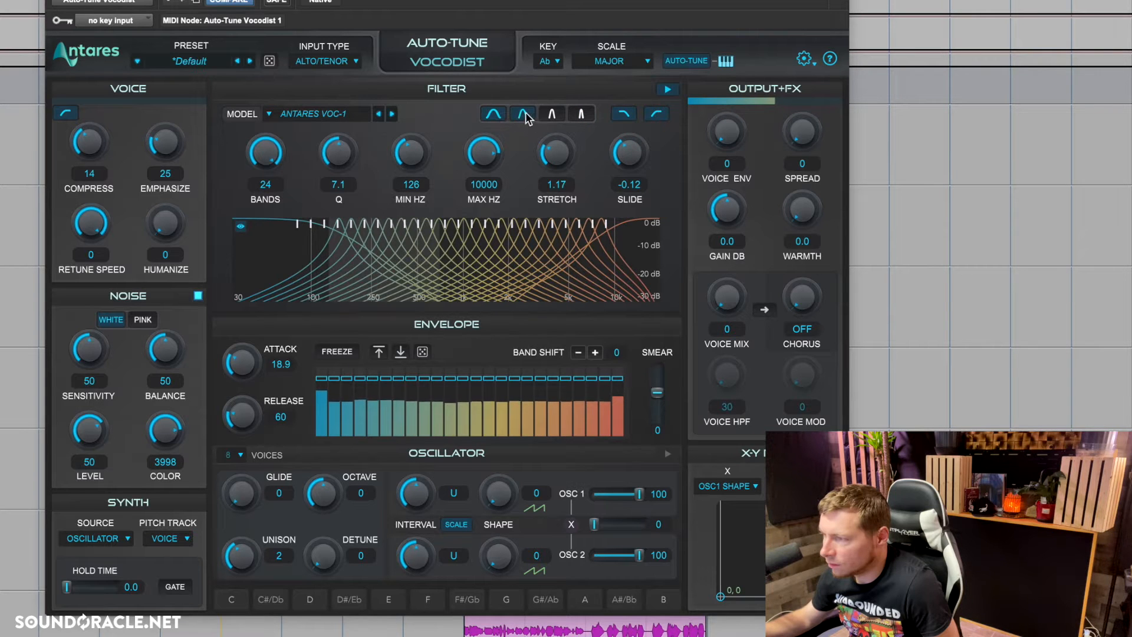
left_click(525, 115)
left_click(551, 115)
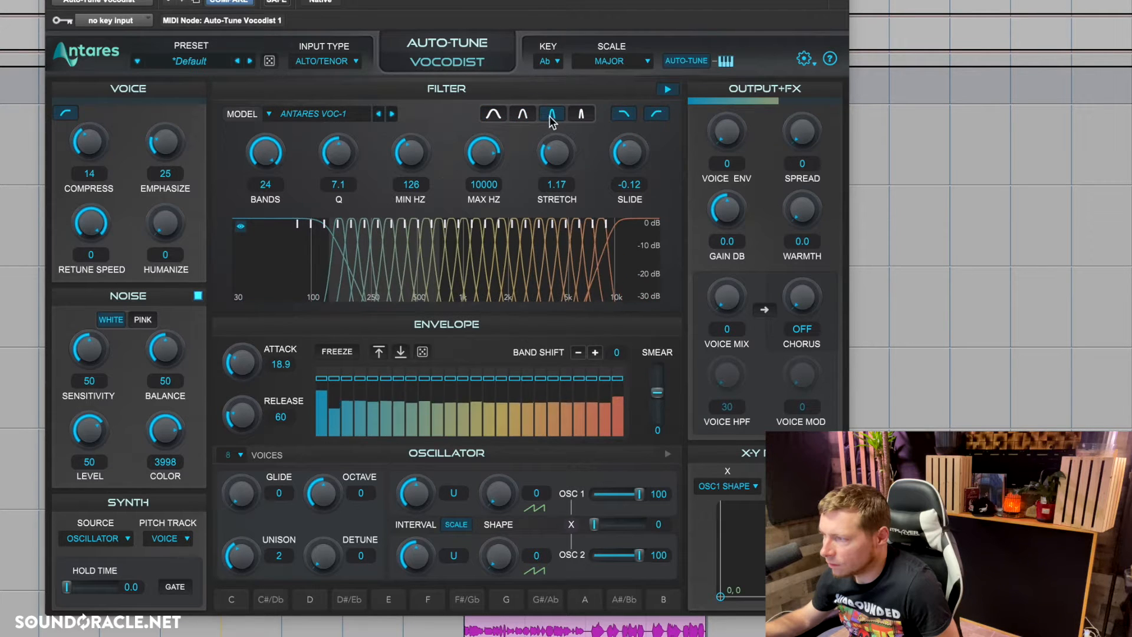
left_click(522, 114)
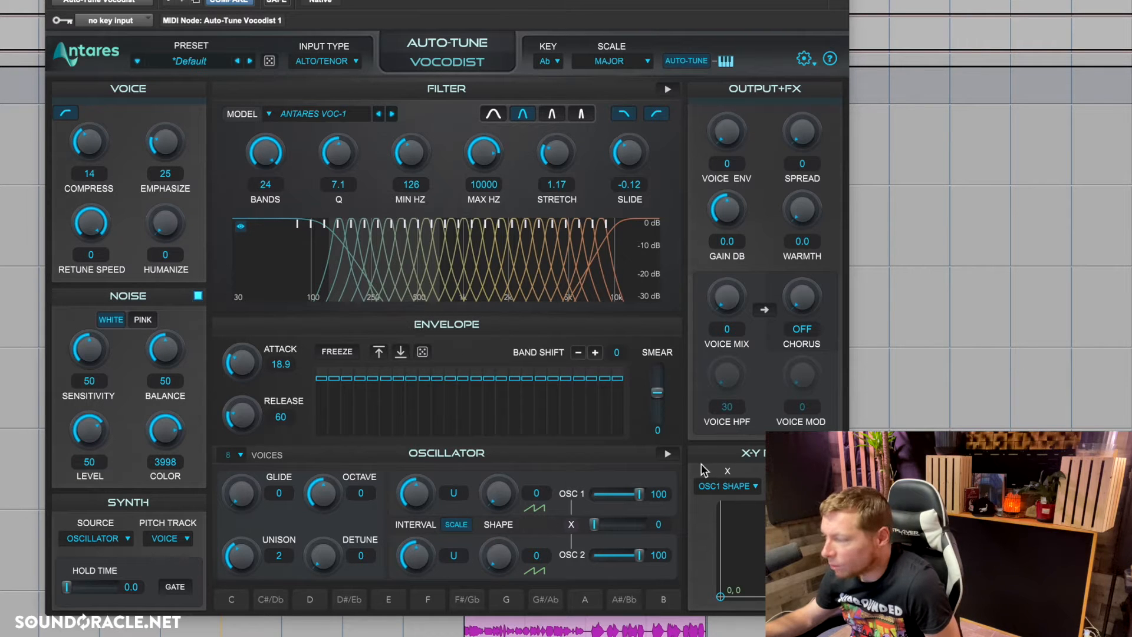
Audition the oscillators on their own
left_click(669, 454)
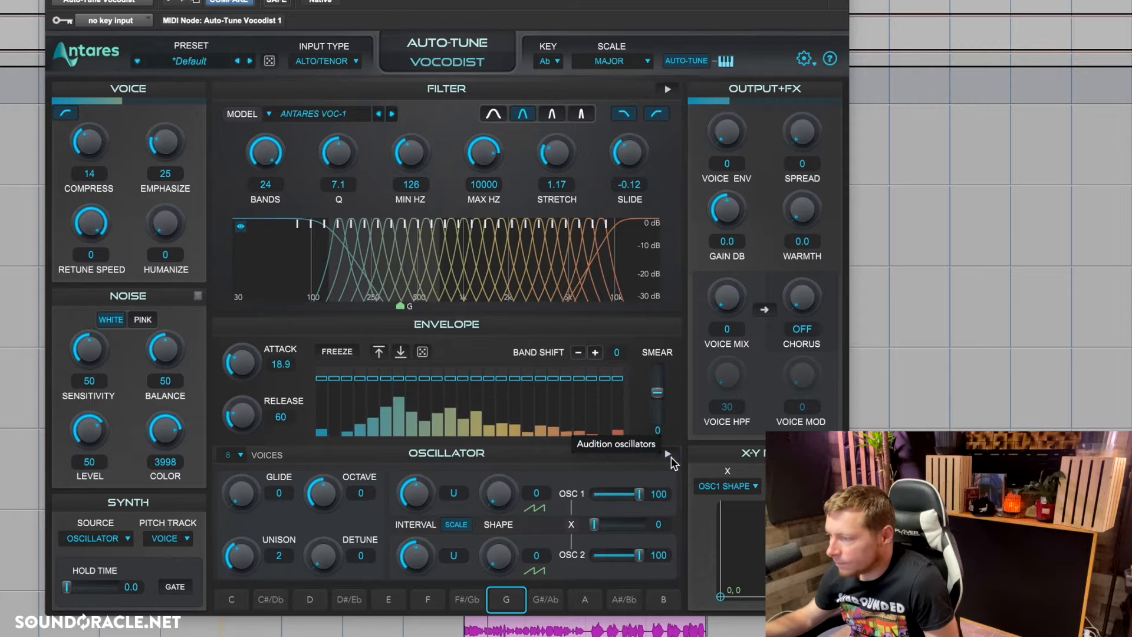
left_click(669, 454)
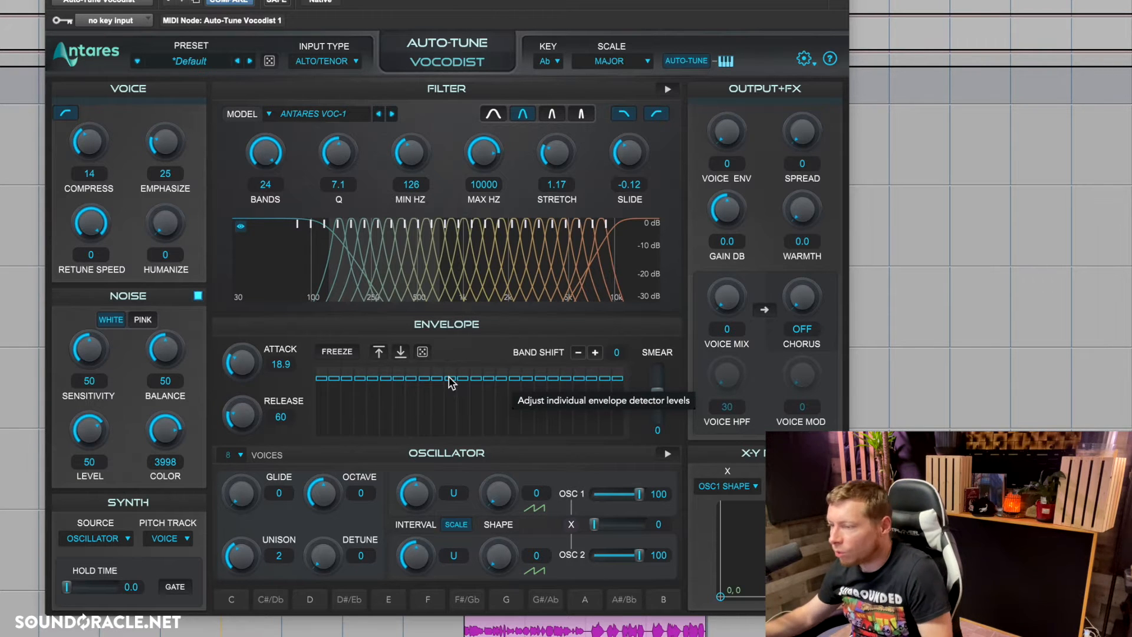
left_click_drag(450, 382, 459, 382)
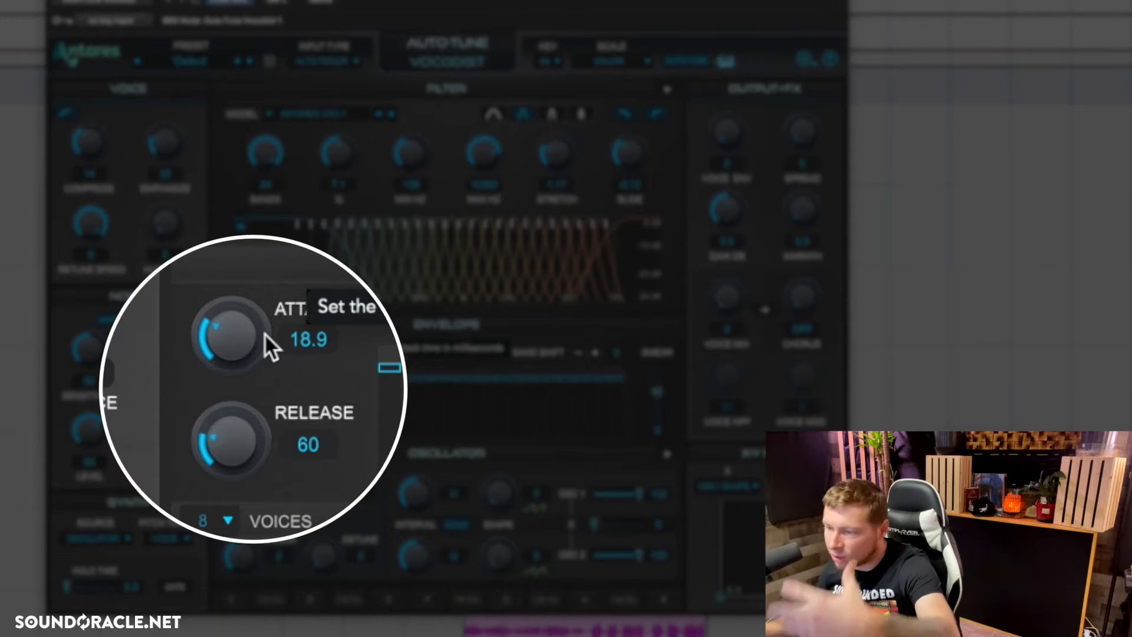
Try short and long envelope attack and release times during playback, settling on a 17.2 ms attack and a 149 ms release
left_click_drag(241, 354, 276, 224)
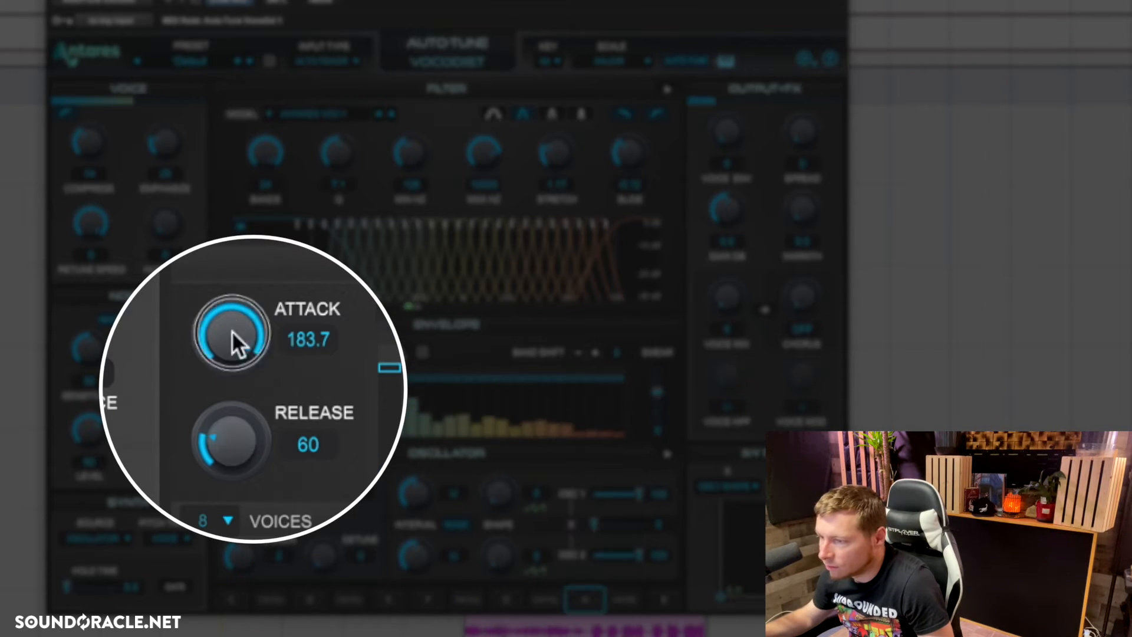
left_click_drag(232, 331, 220, 543)
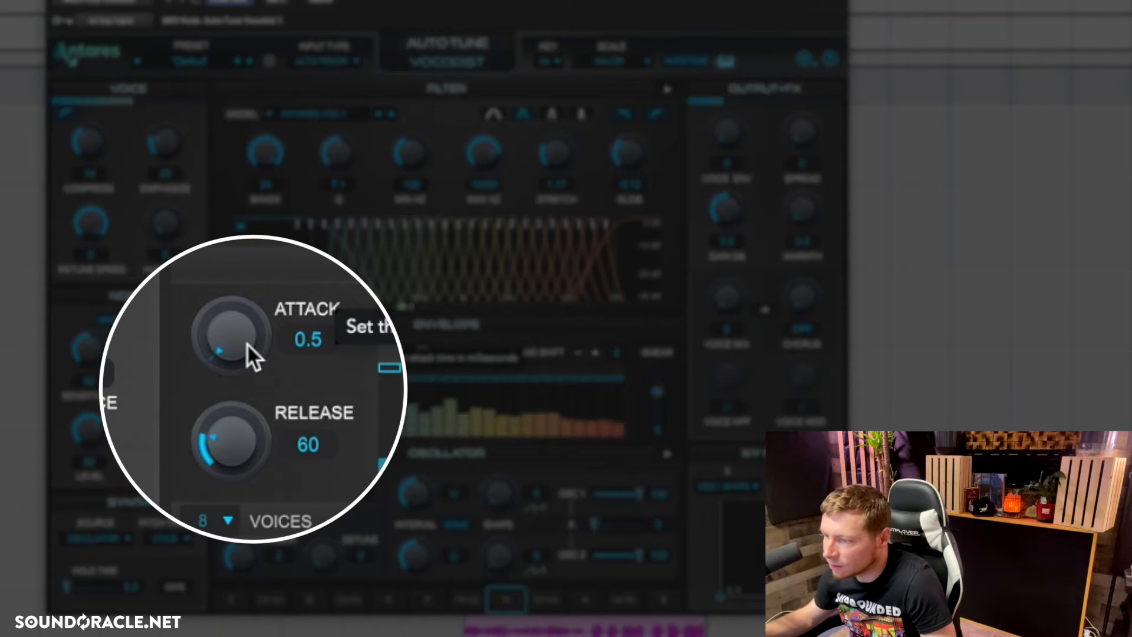
left_click_drag(246, 343, 257, 253)
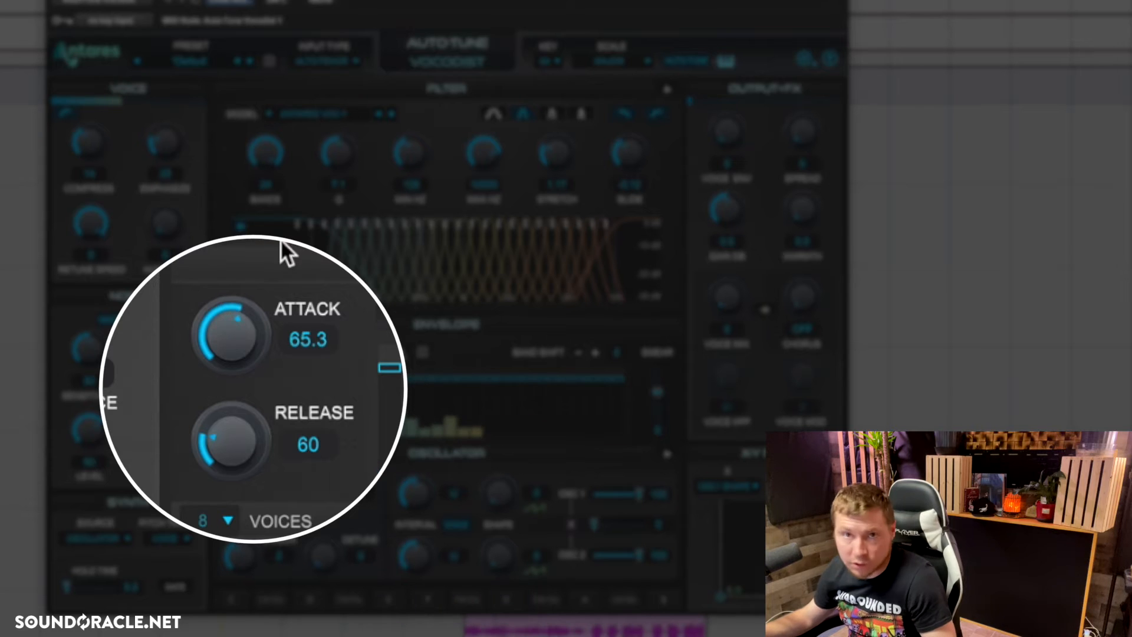
left_click_drag(250, 310, 228, 441)
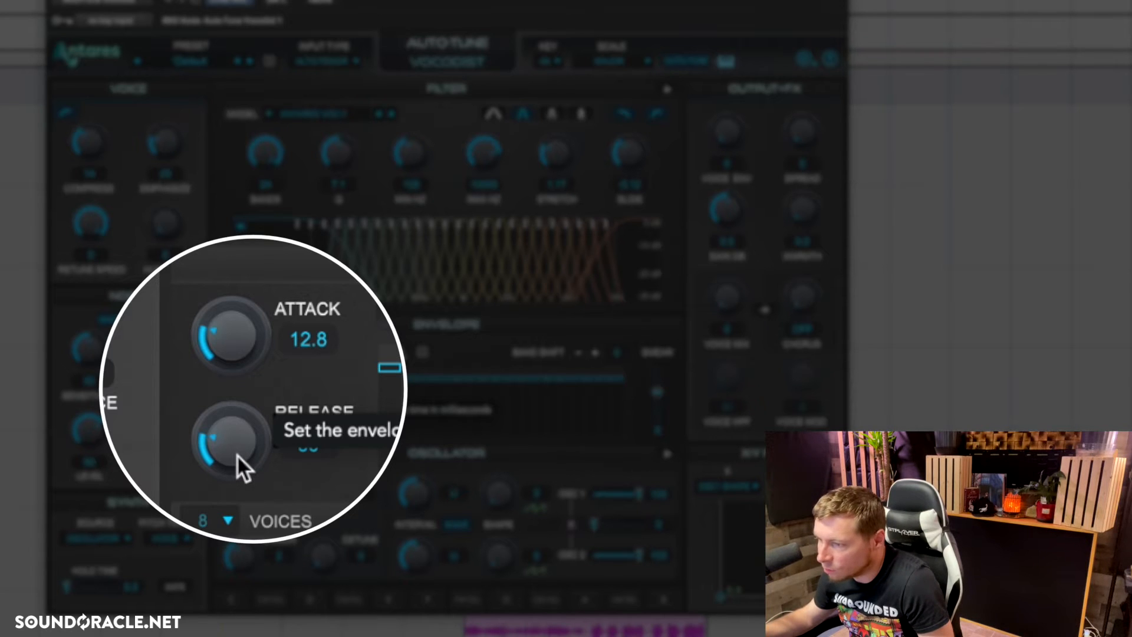
left_click_drag(237, 455, 288, 271)
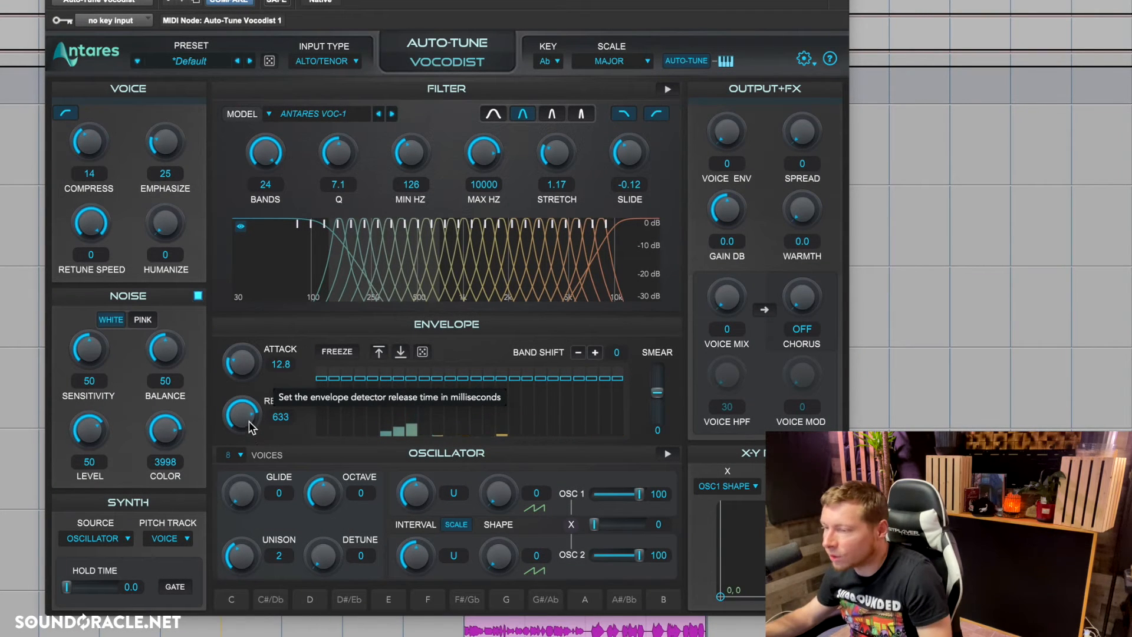
left_click_drag(249, 421, 247, 514)
left_click_drag(249, 416, 257, 411)
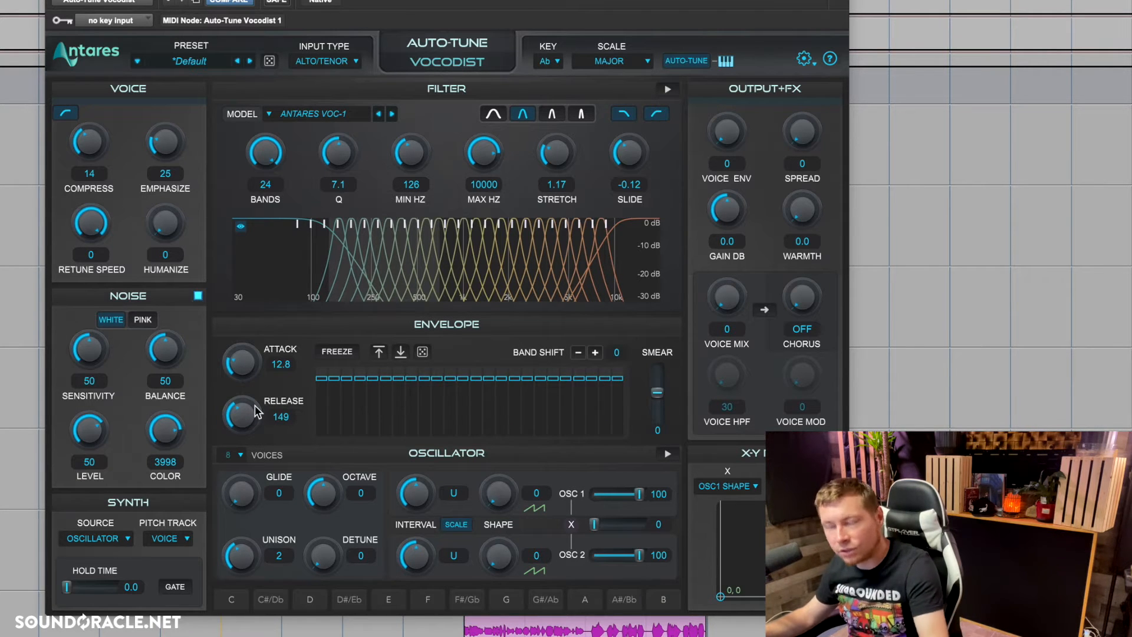
left_click_drag(240, 362, 251, 370)
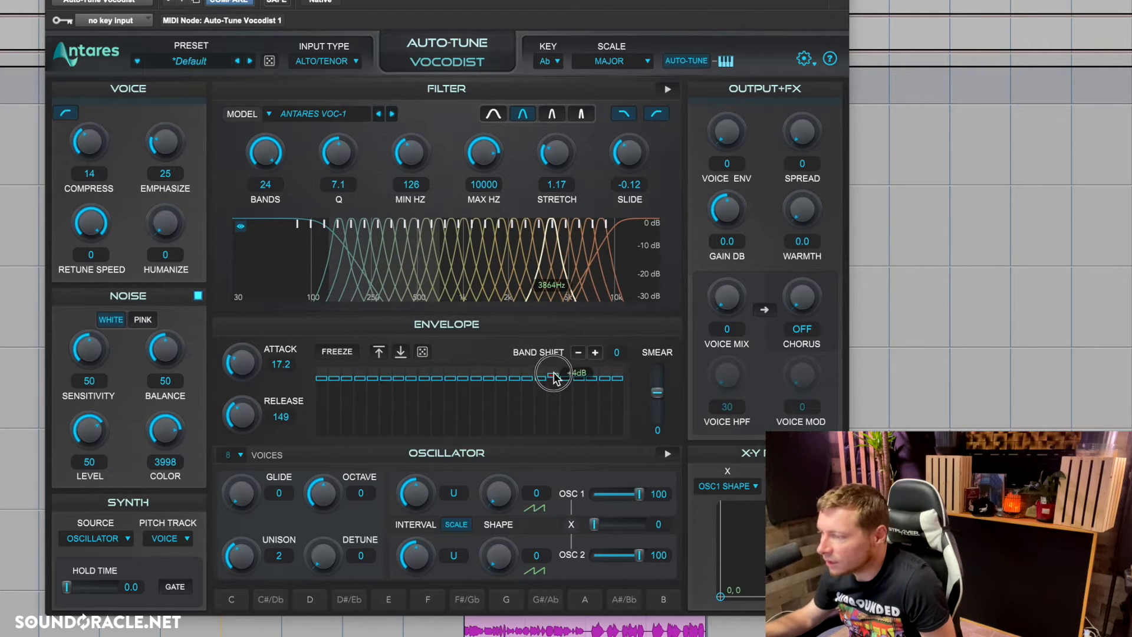
Adjust individual envelope band levels during playback, raising the 1021 Hz band and its lower neighbour and lowering the 577 Hz band and its upper neighbour
mouse_move(553, 375)
left_mouse_down()
mouse_move(559, 360)
mouse_move(592, 368)
mouse_move(580, 397)
mouse_move(573, 374)
mouse_move(557, 378)
left_mouse_up()
key("space")
key("space")
left_click_drag(464, 378, 468, 372)
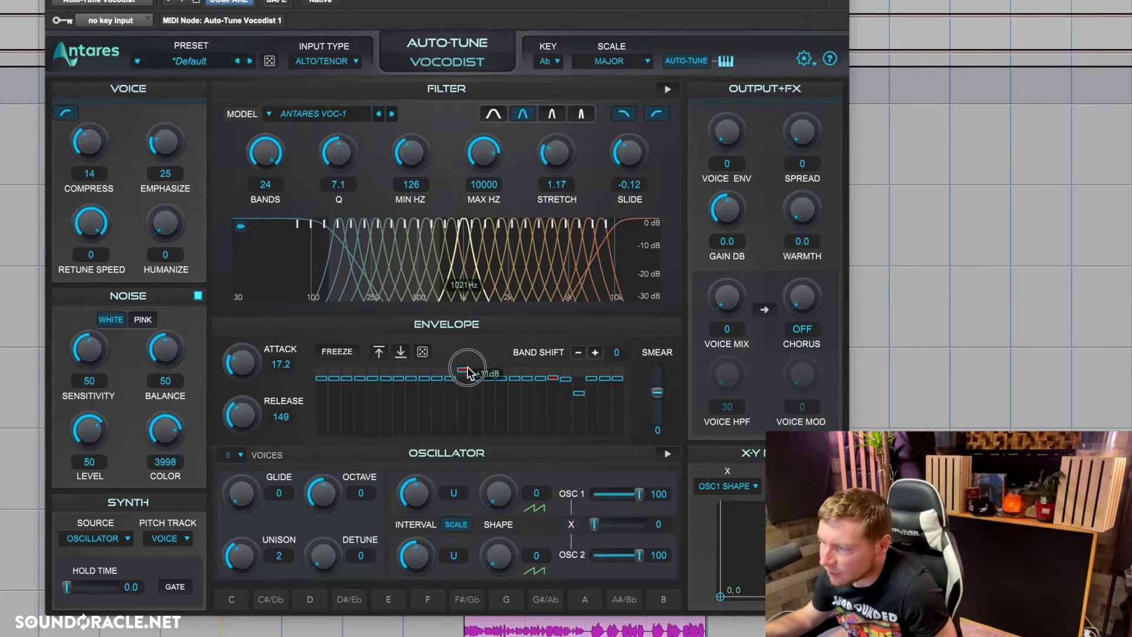
key("space")
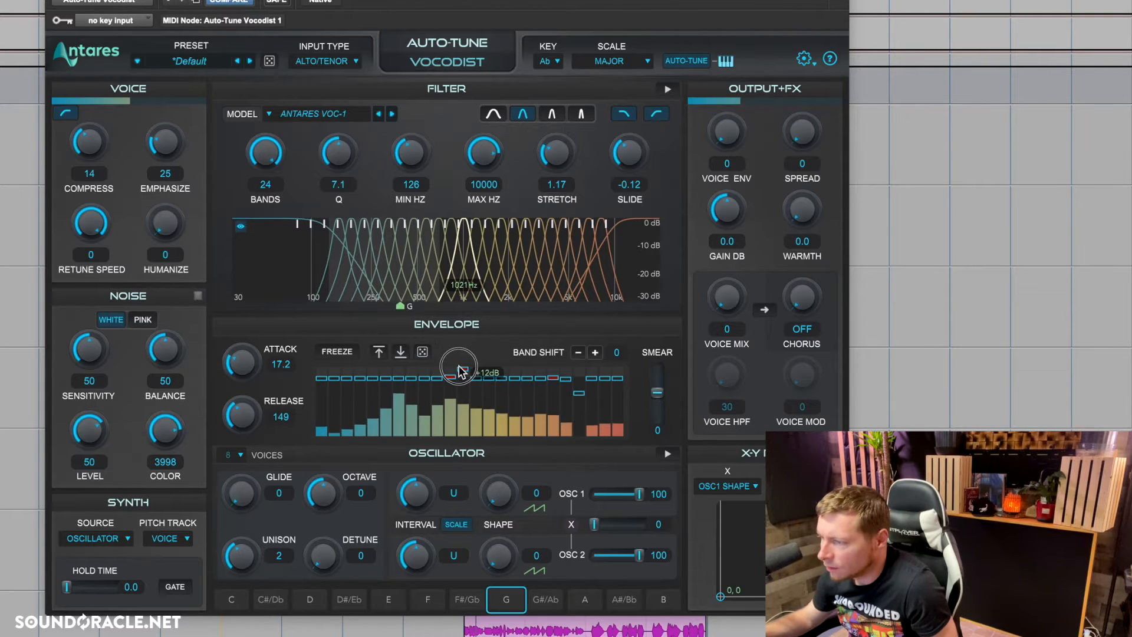
mouse_move(449, 378)
left_mouse_down()
mouse_move(443, 371)
mouse_move(435, 394)
mouse_move(432, 364)
mouse_move(432, 381)
left_mouse_up()
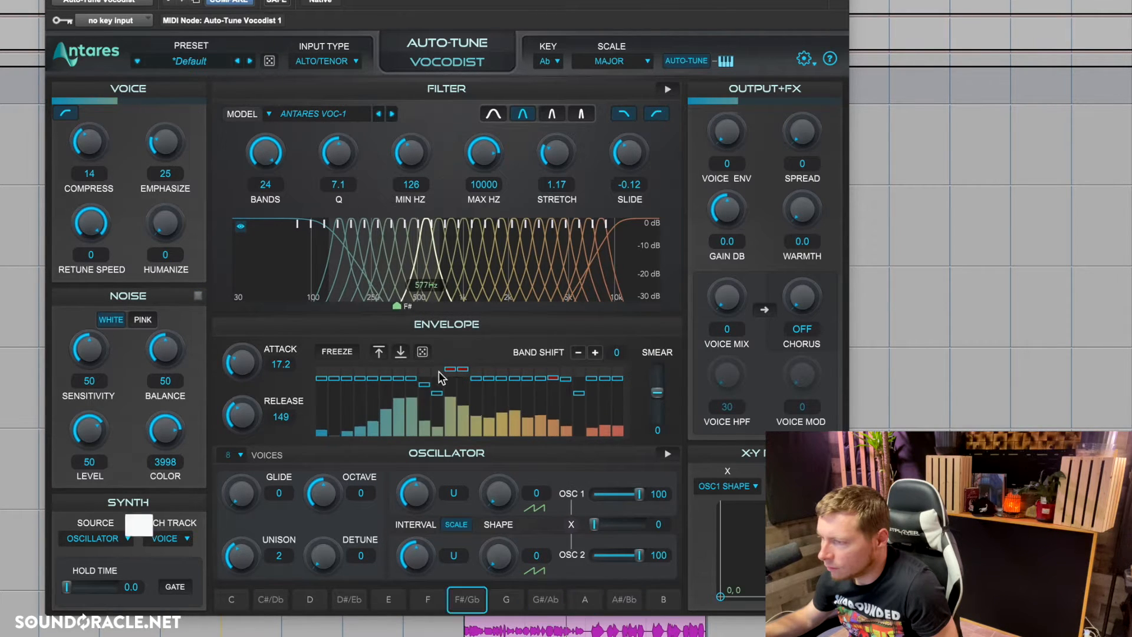
Reset the 1021 Hz envelope band and its lower neighbour, lower the 126 Hz and a low-mid band, and raise an upper-mid band during playback
double_click(450, 370)
double_click(460, 370)
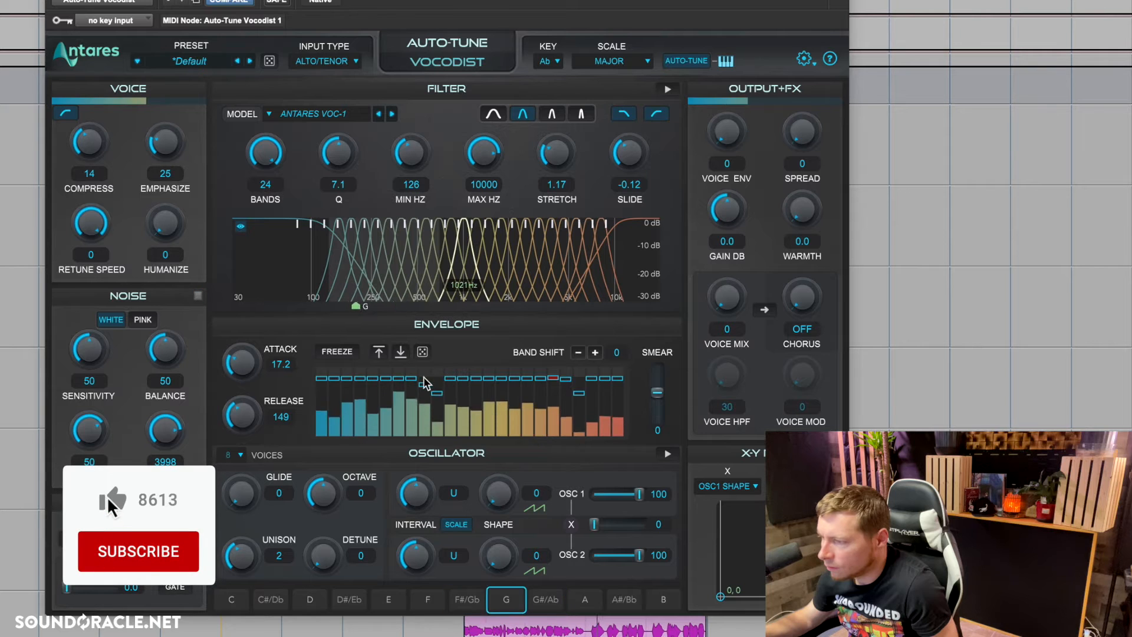
left_click_drag(403, 384, 400, 390)
left_click_drag(323, 381, 322, 400)
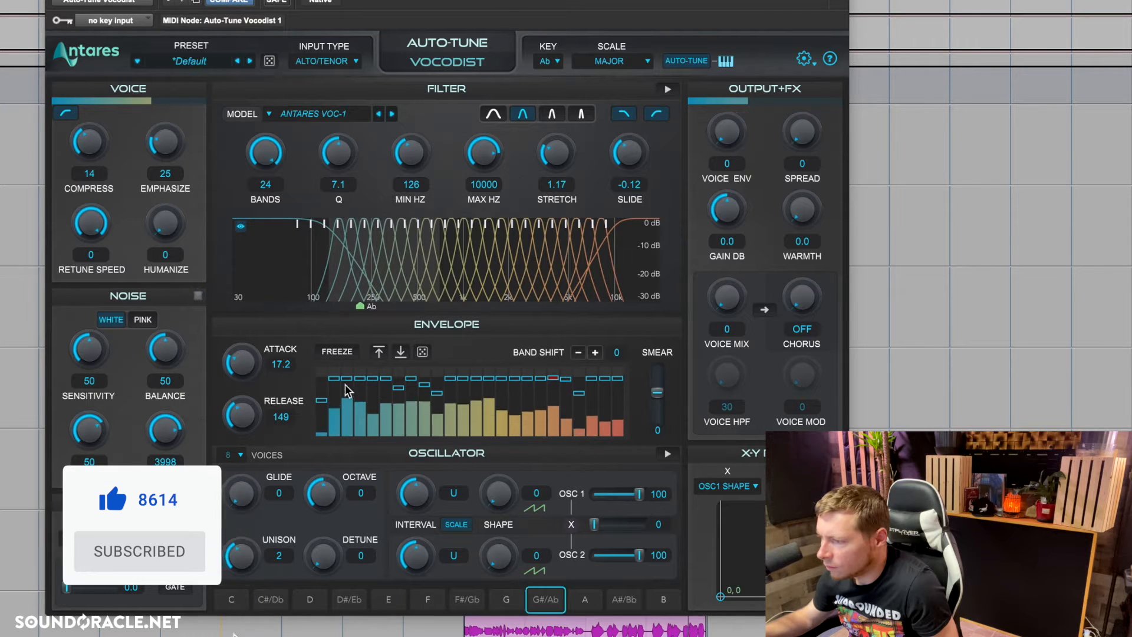
left_click_drag(321, 399, 325, 390)
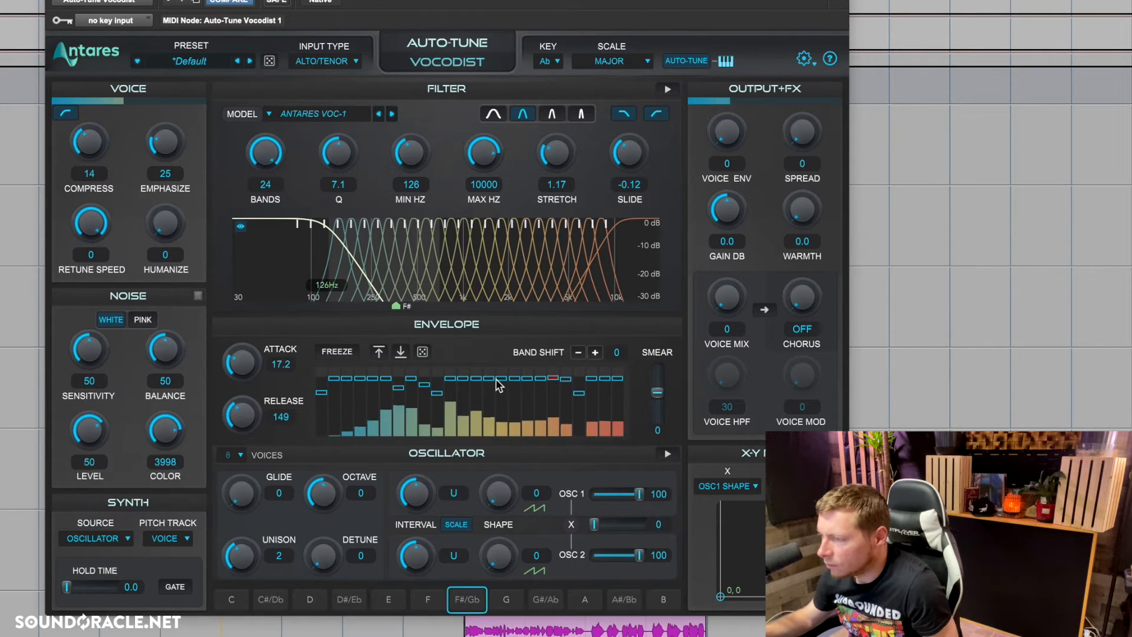
left_click_drag(501, 378, 503, 375)
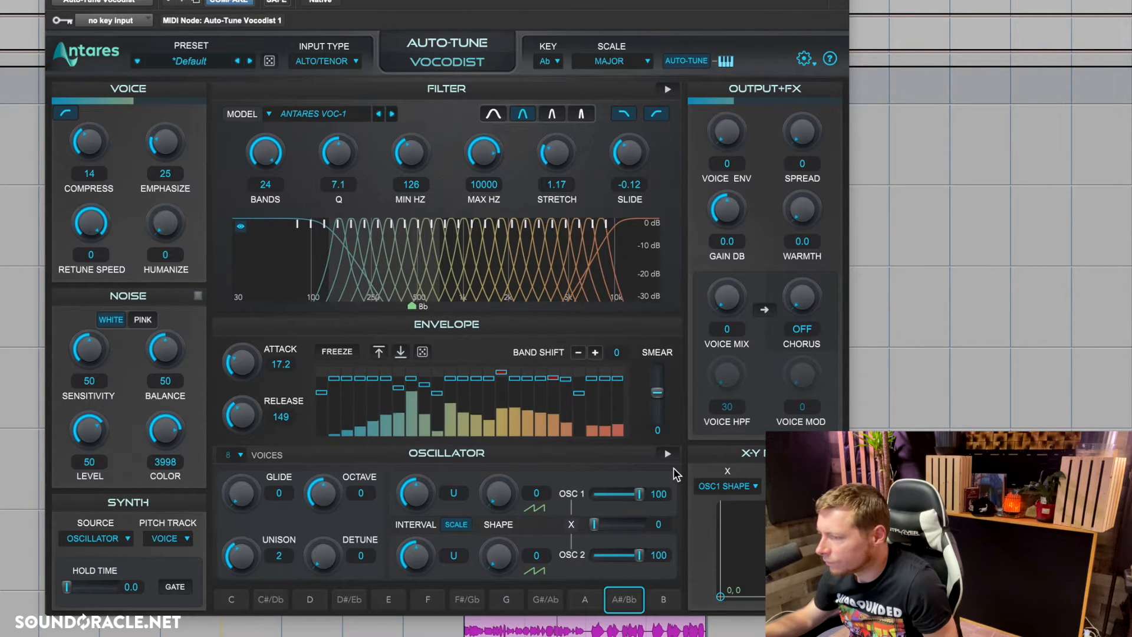
key("space")
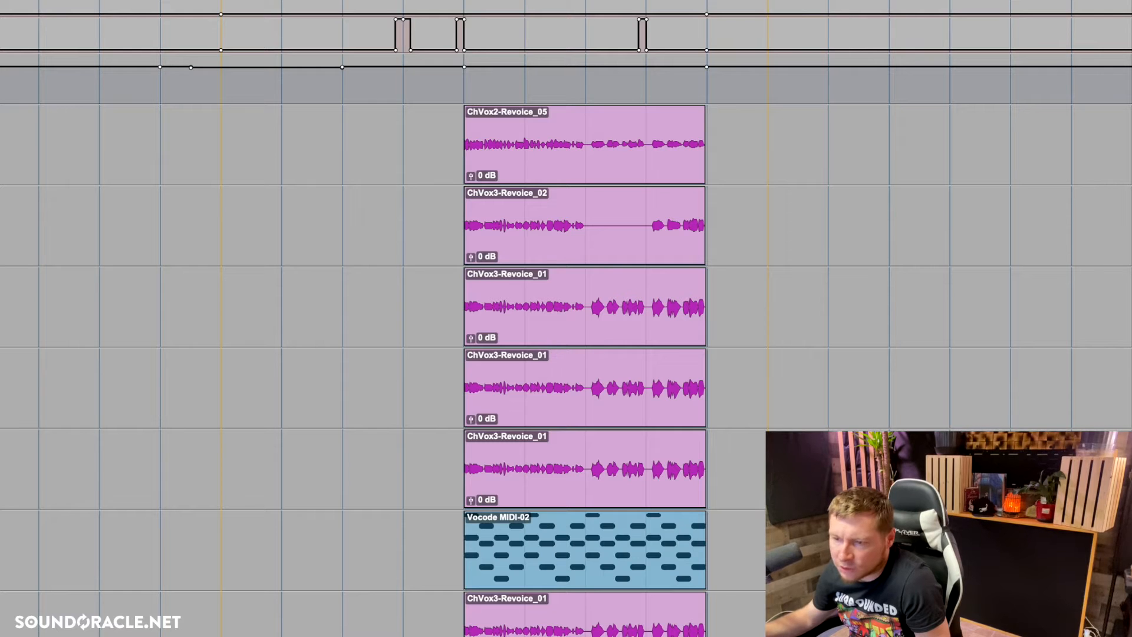
Open the second Auto-Tune Vocodist instance, keyed from Guitar SC, and move its window aside to expose the tracks
left_click(2, 219)
left_click_drag(295, 1, 921, 0)
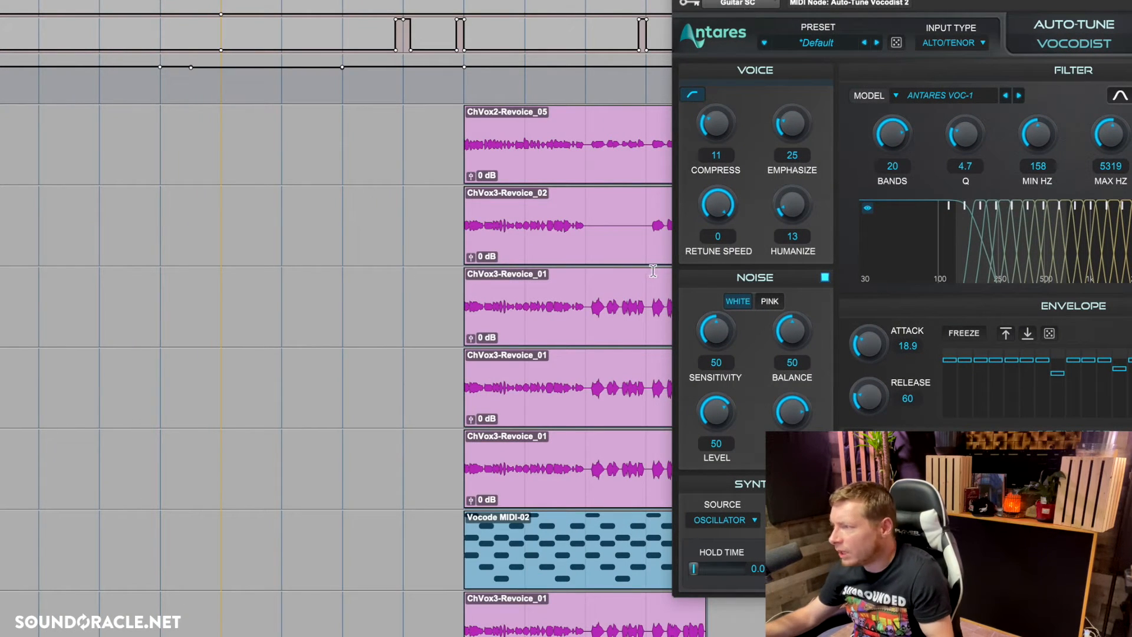
left_click_drag(921, 1, 860, 0)
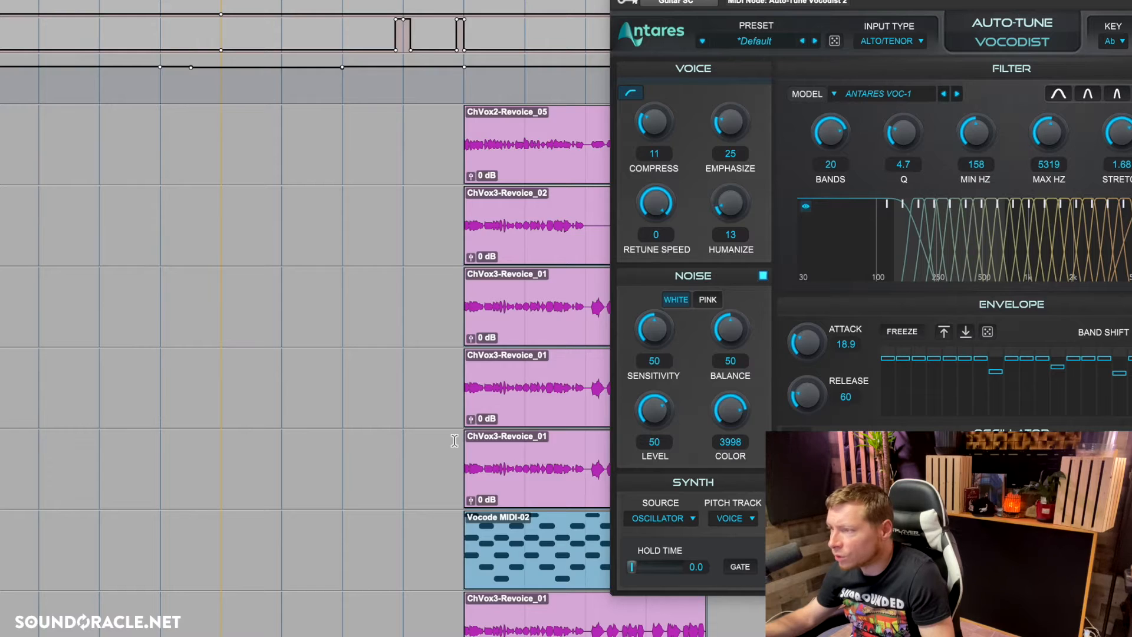
Place the playback cursor on the instrument track above the Inst 3.cm-03 clip, level with that clip's start, and audition the passage
scroll(455, 440, "up", 10)
scroll(455, 441, "down", 5)
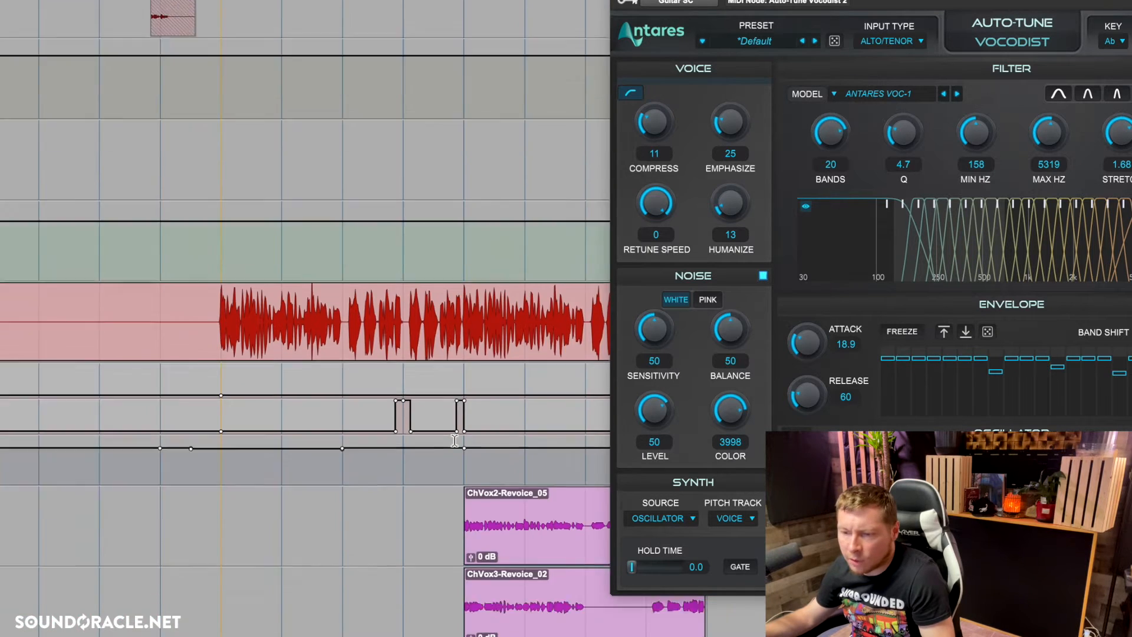
scroll(455, 441, "down", 4)
scroll(210, 498, "up", 15)
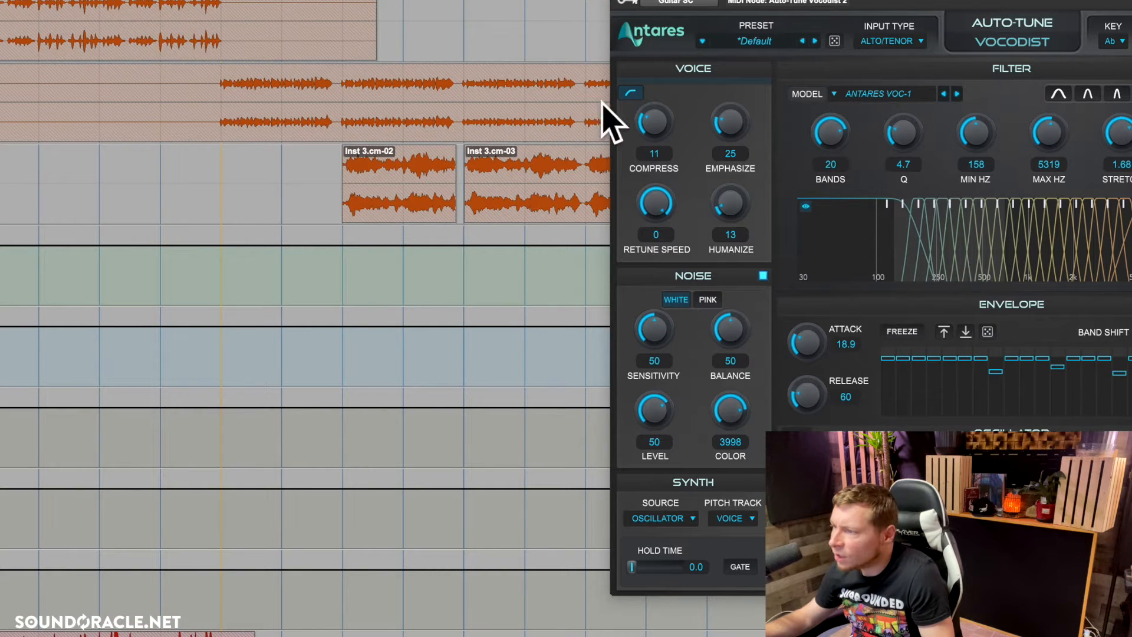
left_click(472, 85)
left_click(465, 85)
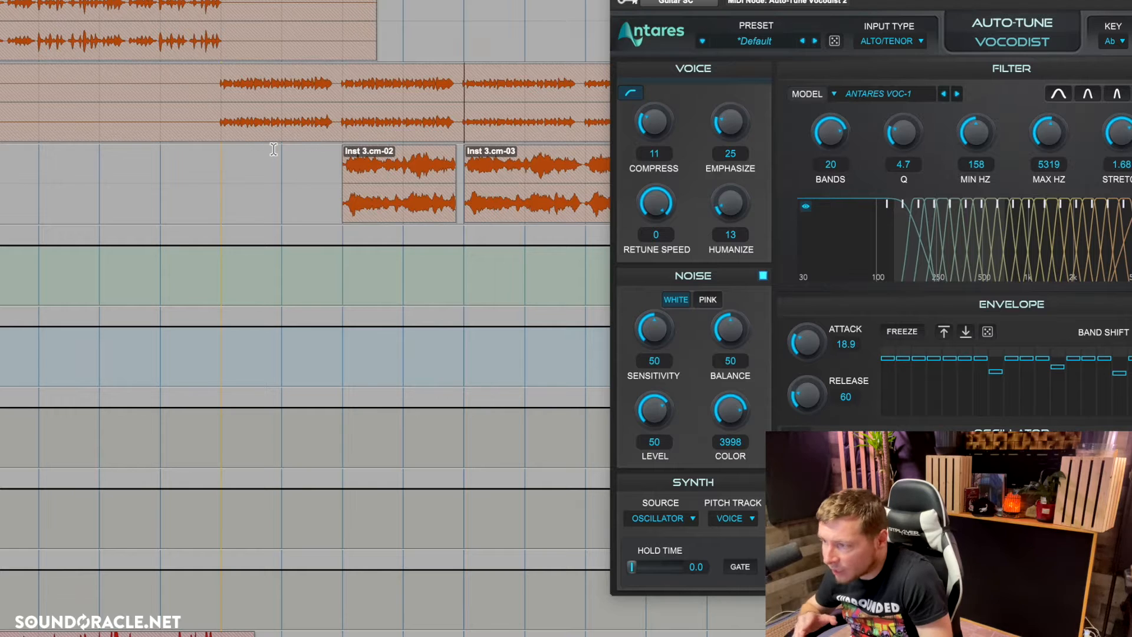
scroll(416, 275, "down", 3)
key("space")
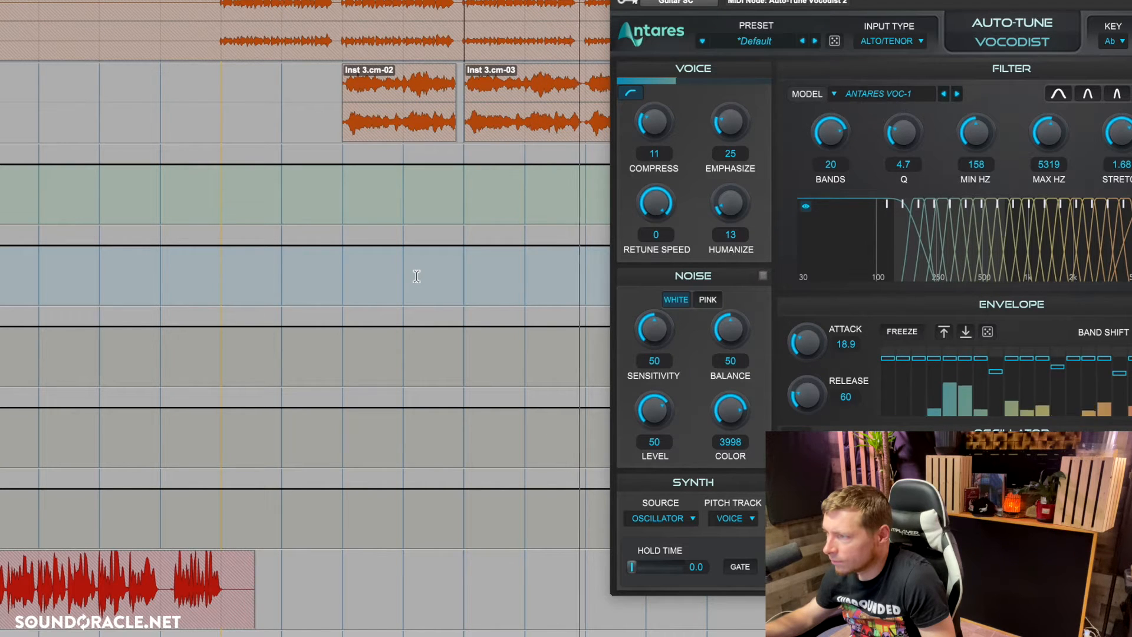
left_click(763, 276)
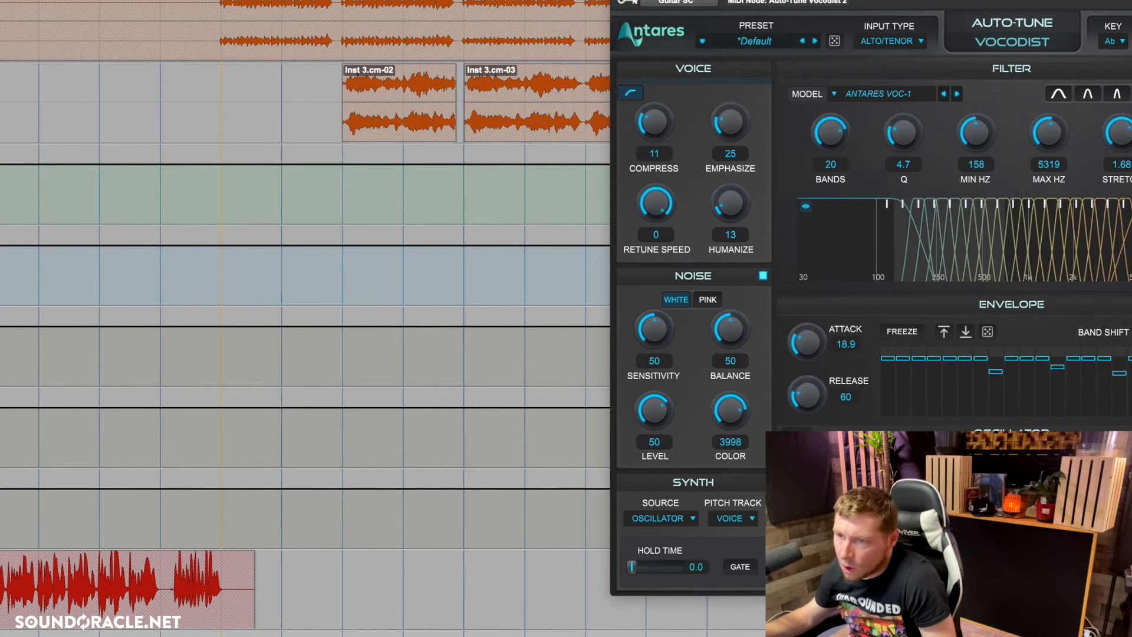
Select the Guitar SC (Mono) bus as the key input of the second Vocodist instance
scroll(525, 200, "down", 15)
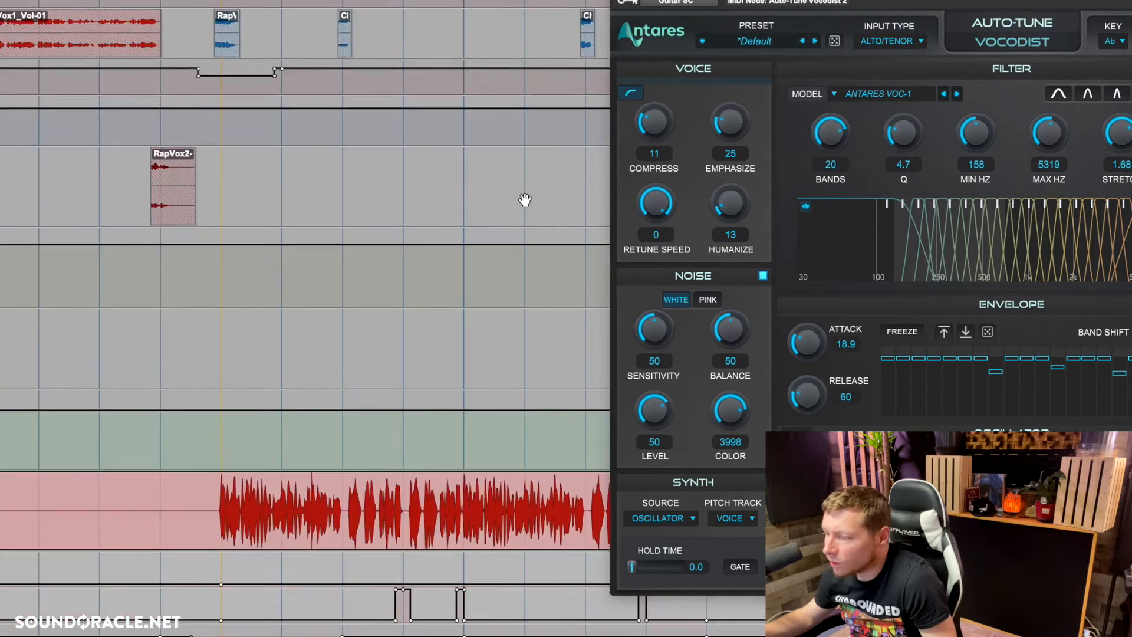
scroll(525, 201, "down", 8)
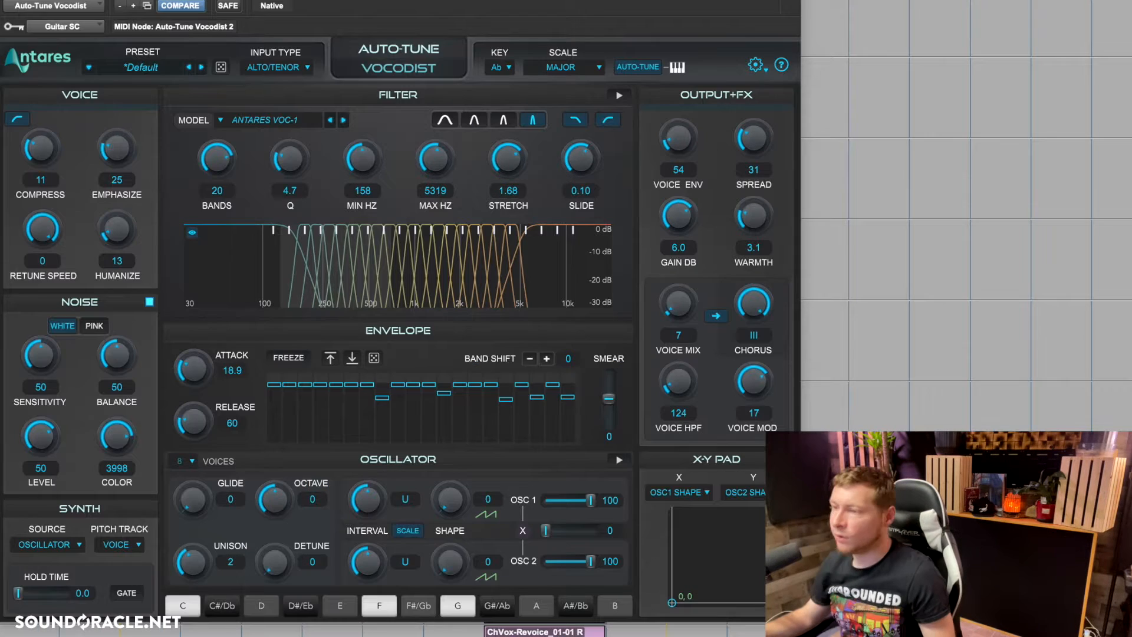
left_click(89, 27)
mouse_move(75, 30)
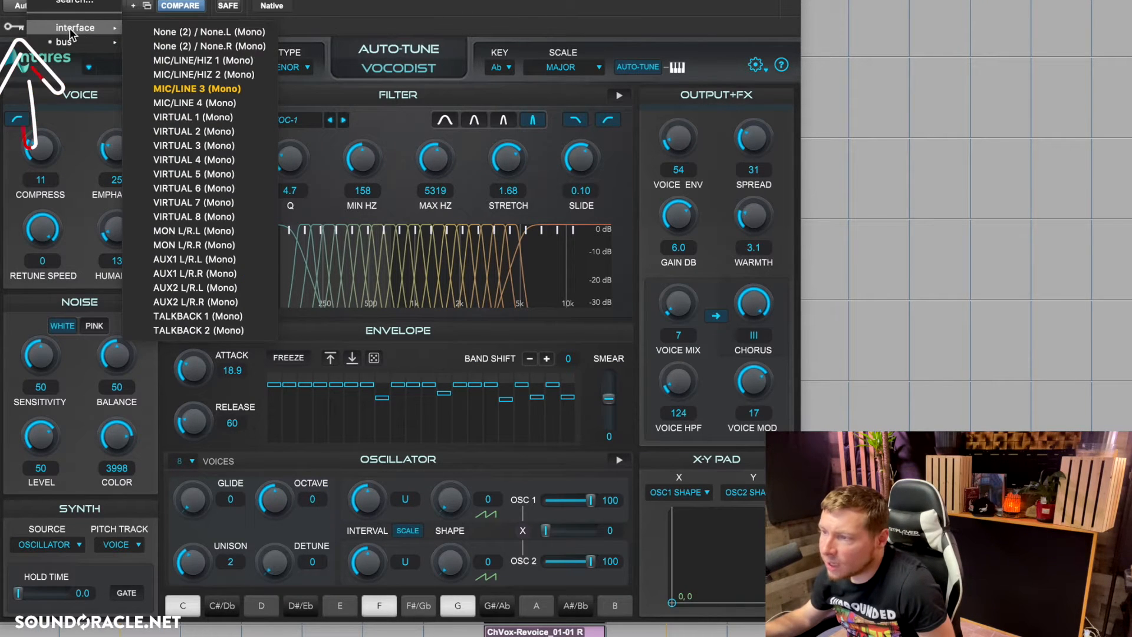
mouse_move(177, 46)
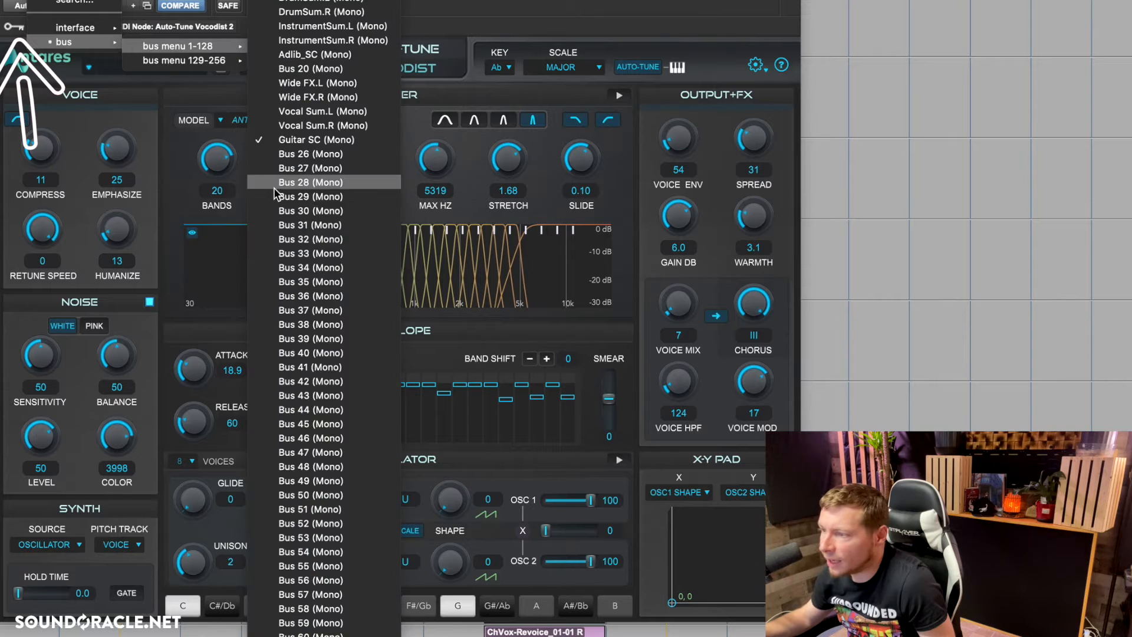
left_click(306, 140)
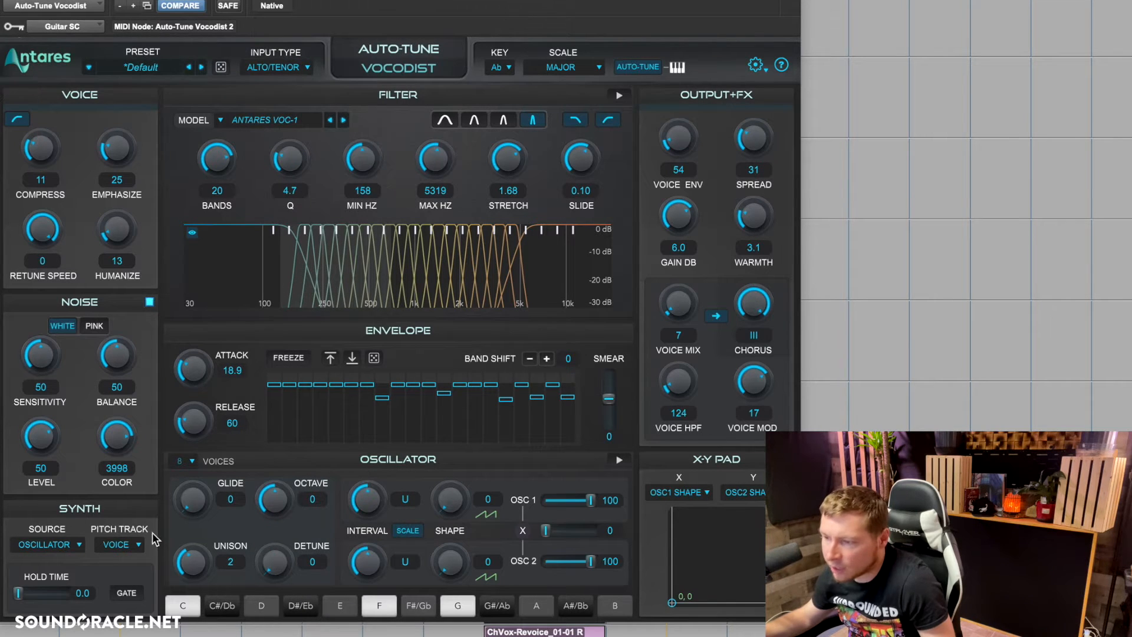
Review the synth source choices, try the MIDI and Key pitch tracking modes, and return pitch tracking to Voice
left_click(72, 546)
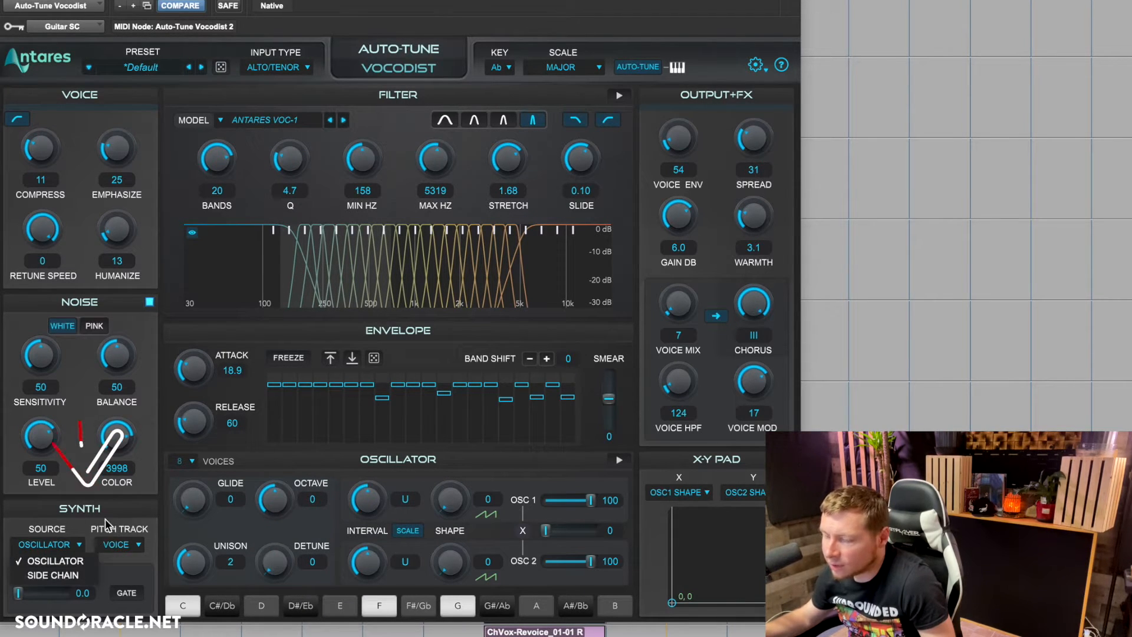
left_click(103, 521)
left_click(57, 546)
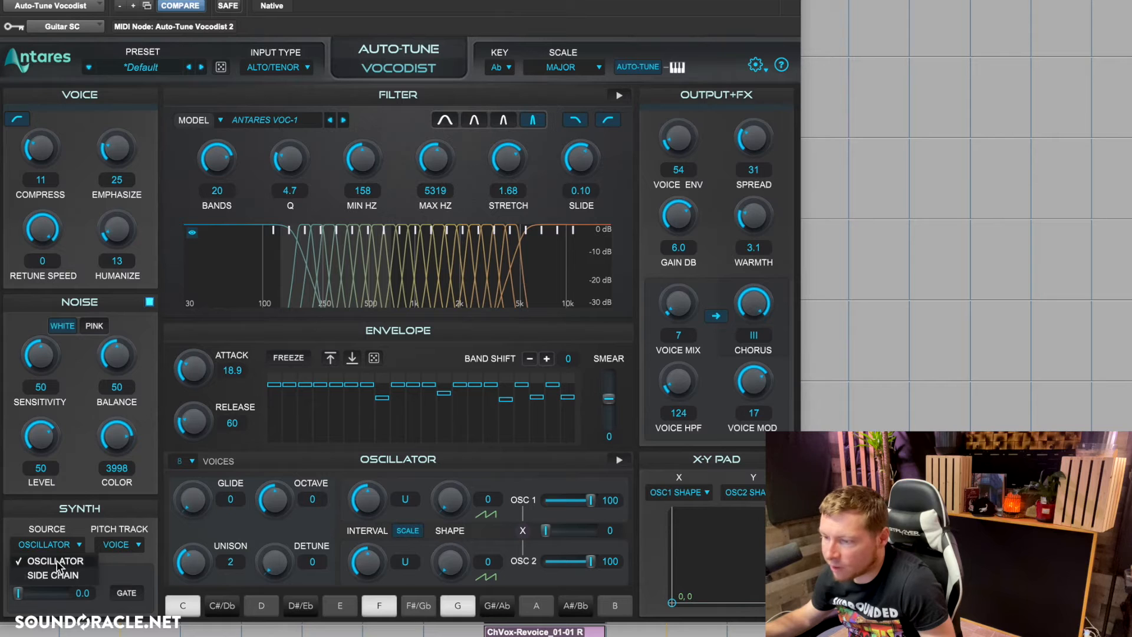
left_click(118, 545)
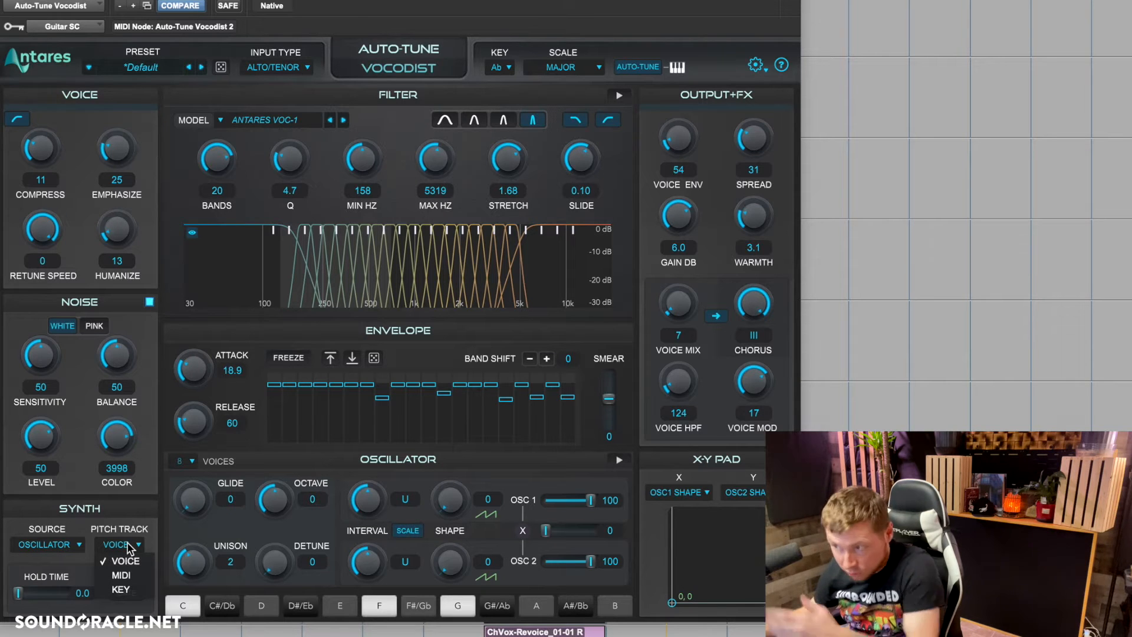
left_click(121, 575)
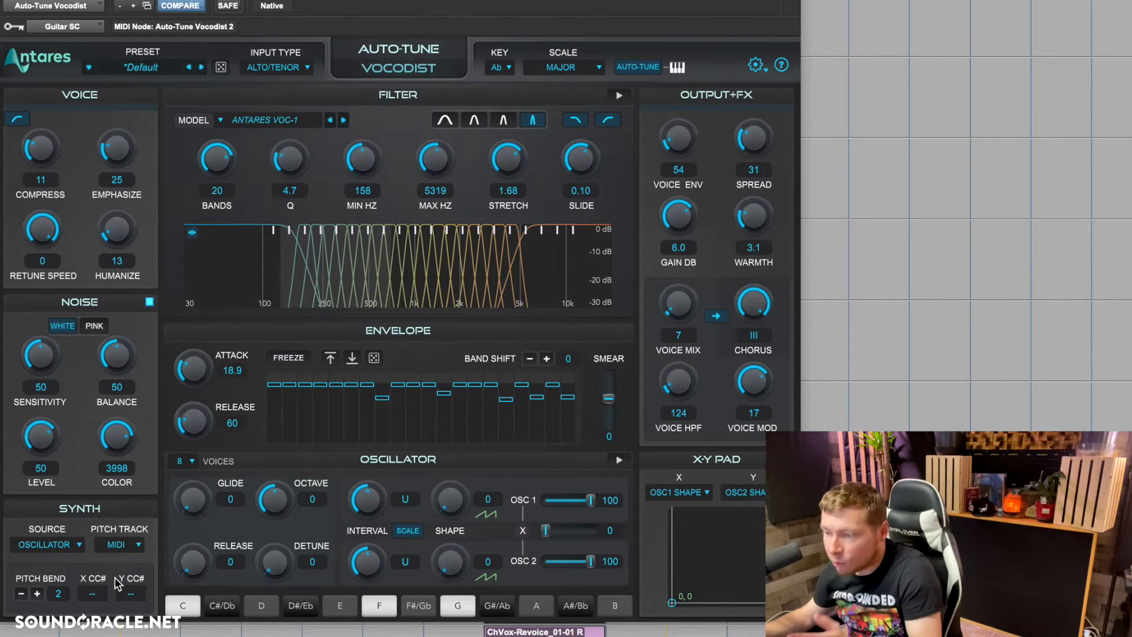
left_click(118, 545)
left_click(126, 590)
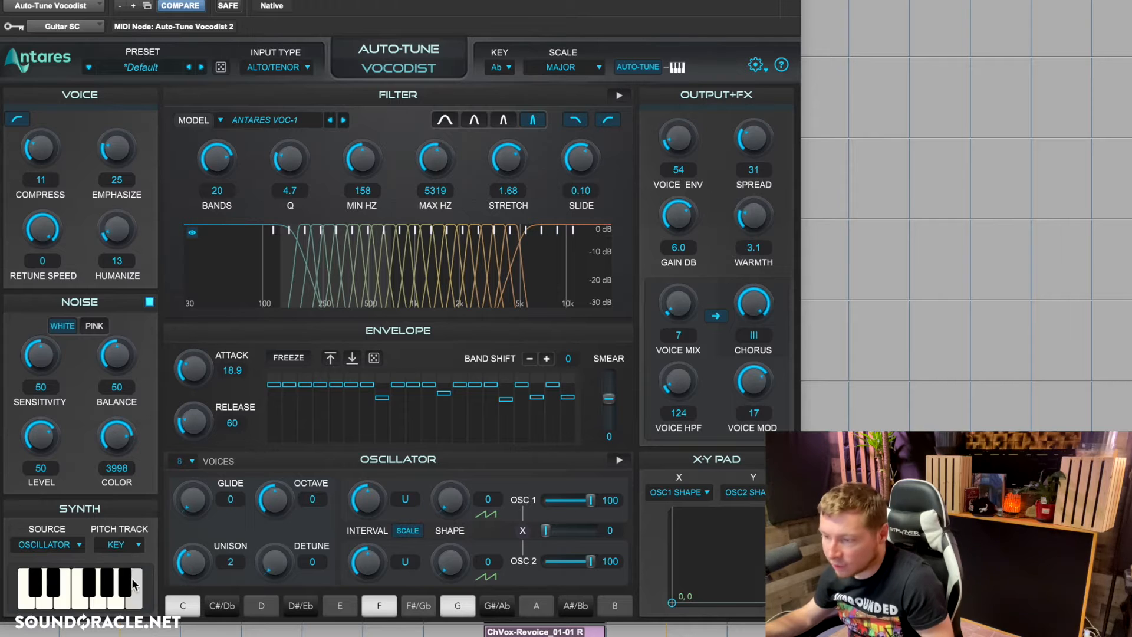
left_click(124, 548)
left_click(105, 560)
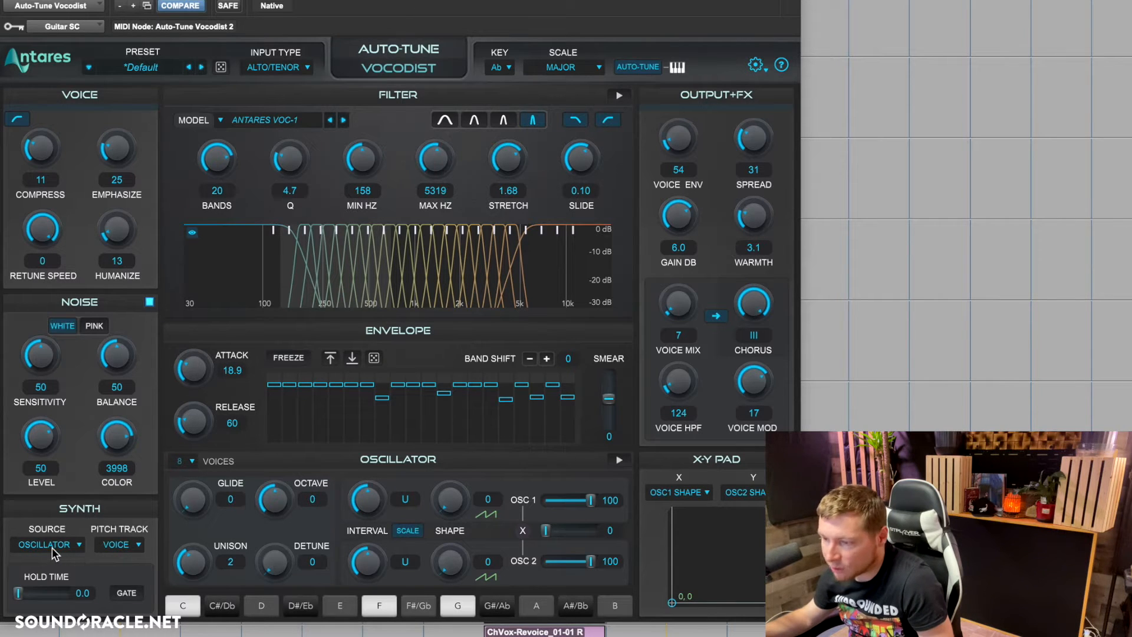
Switch the synth source from Oscillator to Side Chain
left_click(54, 548)
left_click(55, 561)
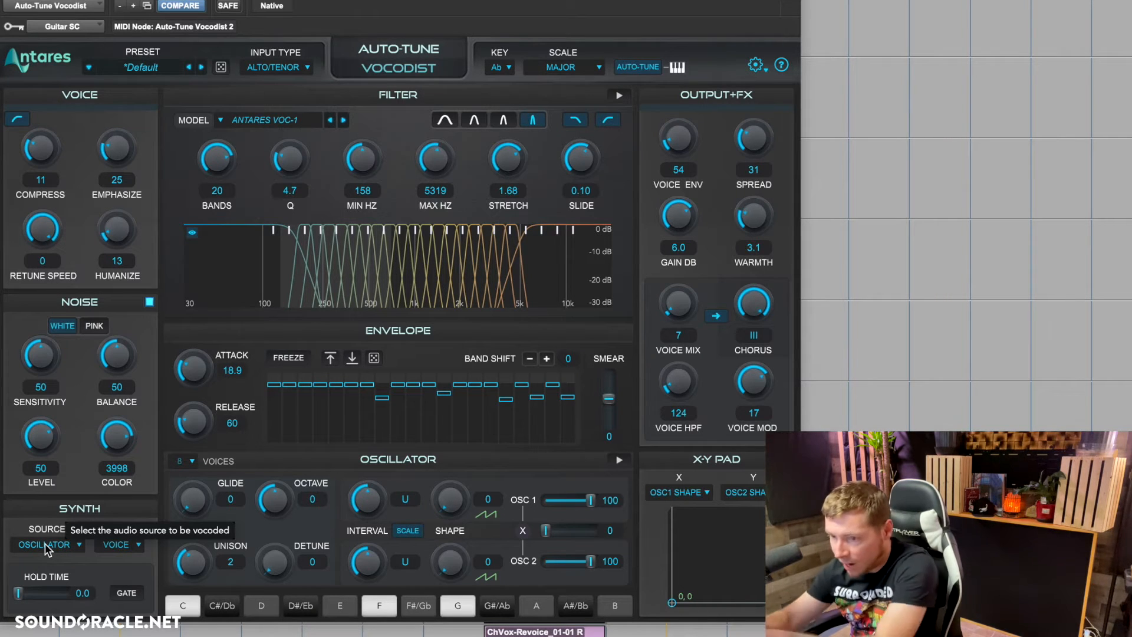
left_click(47, 549)
left_click(50, 575)
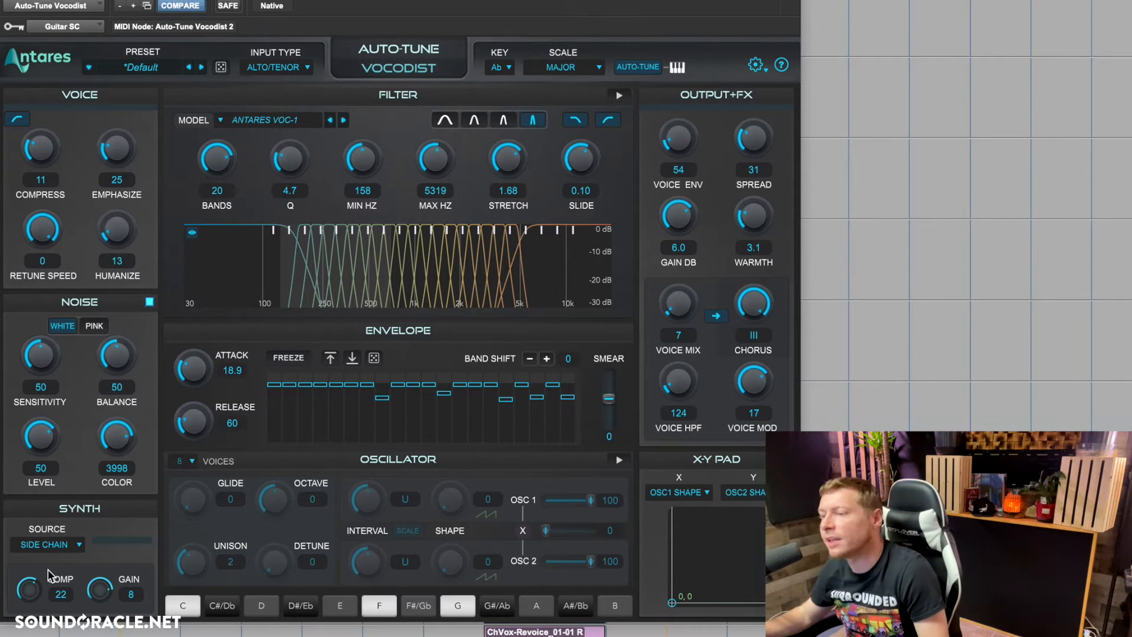
Raise the voice mix to 87 while auditioning the side-chained vocoder
key("space")
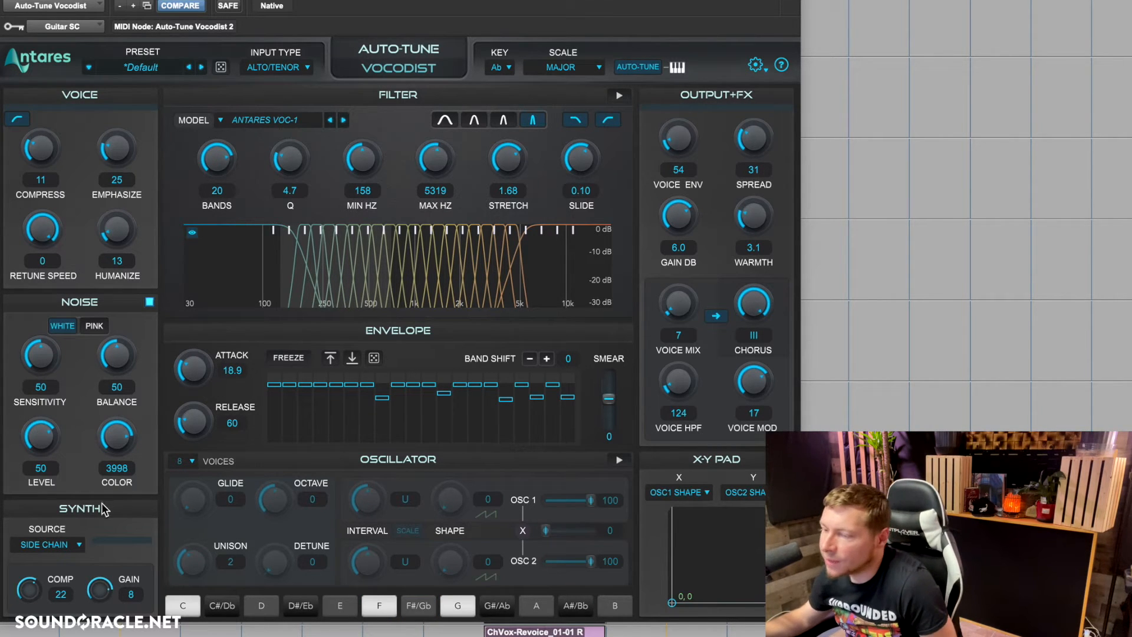
mouse_move(702, 301)
left_mouse_down()
mouse_move(684, 298)
mouse_move(690, 286)
mouse_move(682, 307)
mouse_move(687, 289)
left_mouse_up()
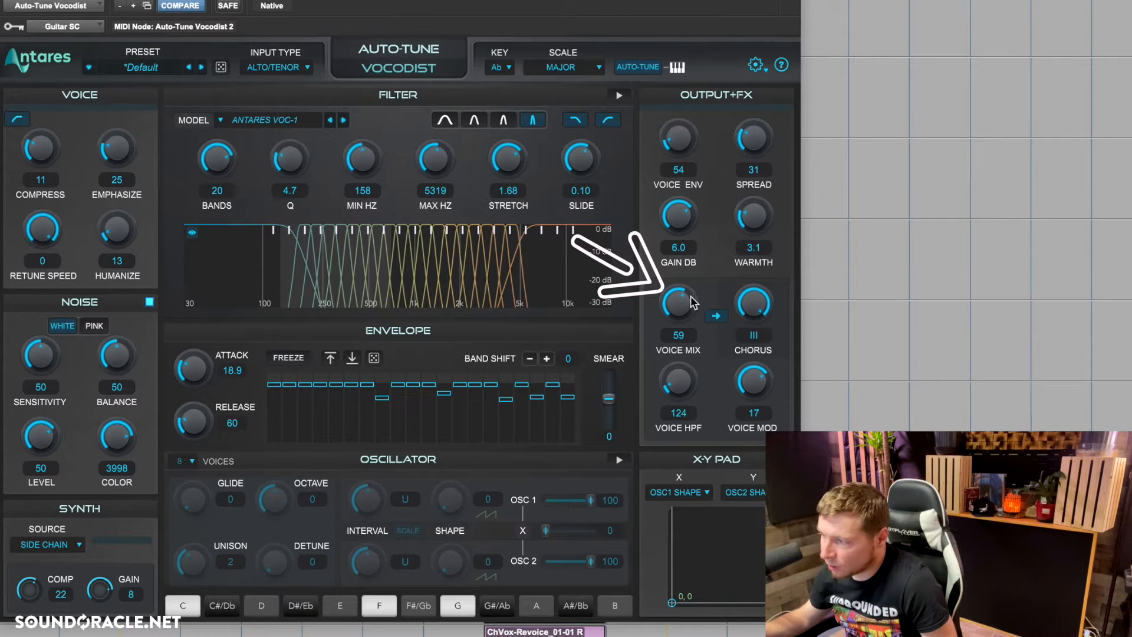
left_click_drag(693, 302, 688, 297)
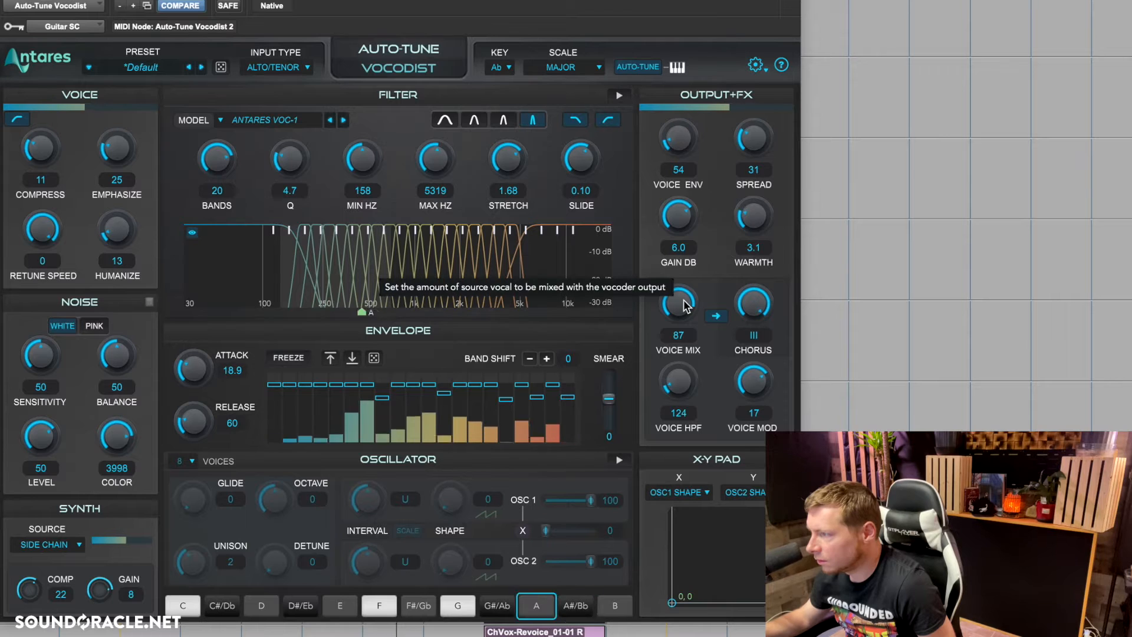
Compare the sound with Auto-Tune off and on during playback, leave it on, and lower the voice mix
left_click(685, 72)
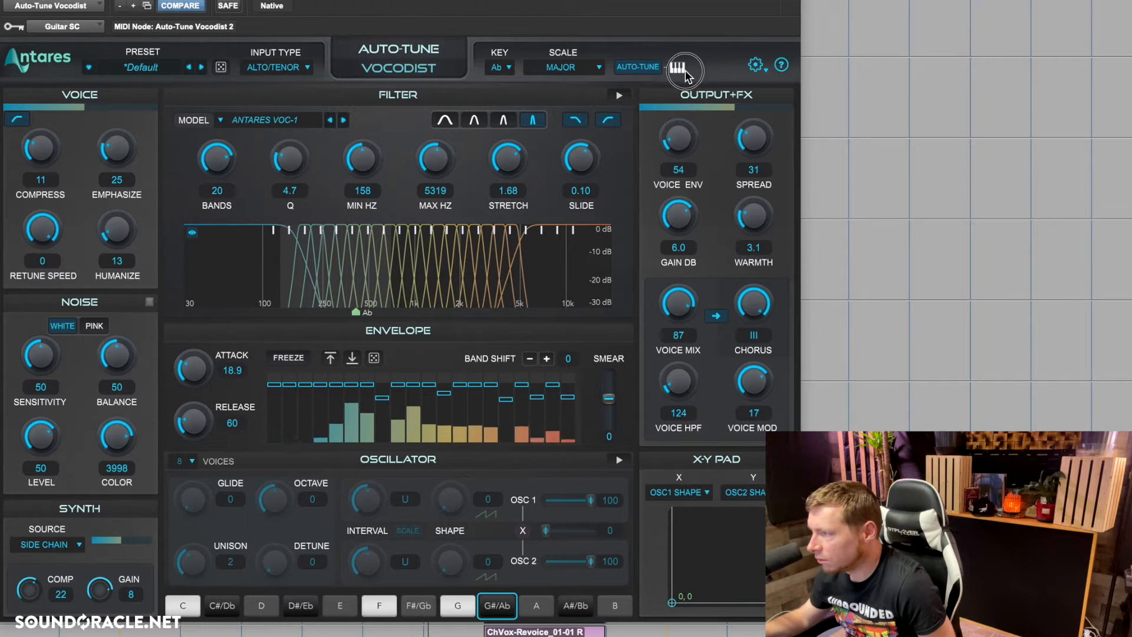
left_click(638, 67)
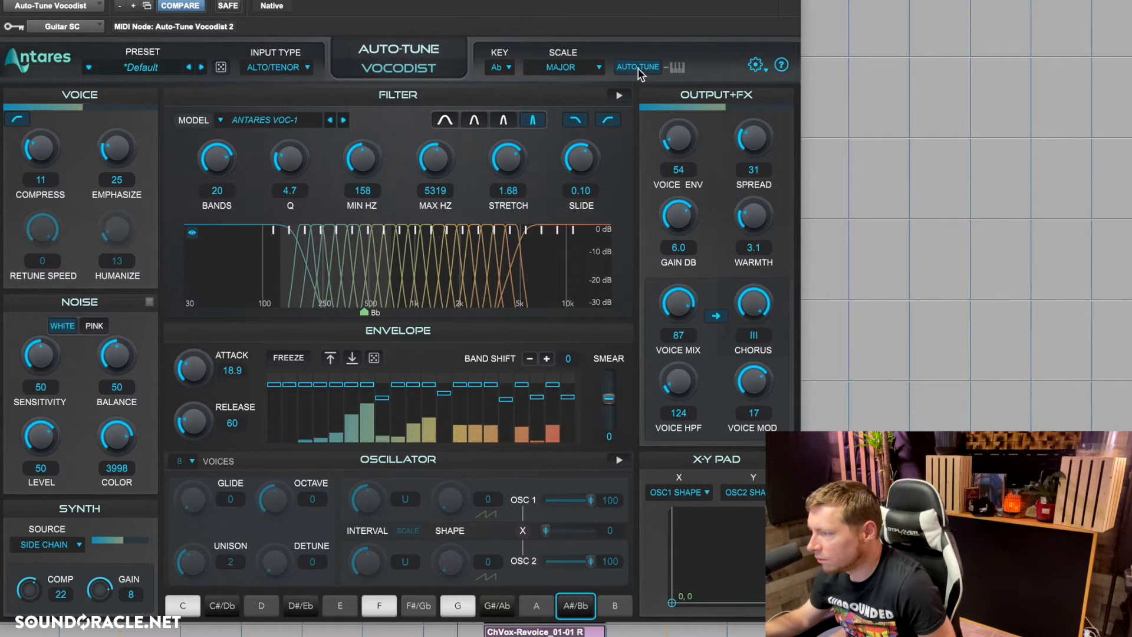
left_click(638, 67)
left_click_drag(678, 306, 697, 511)
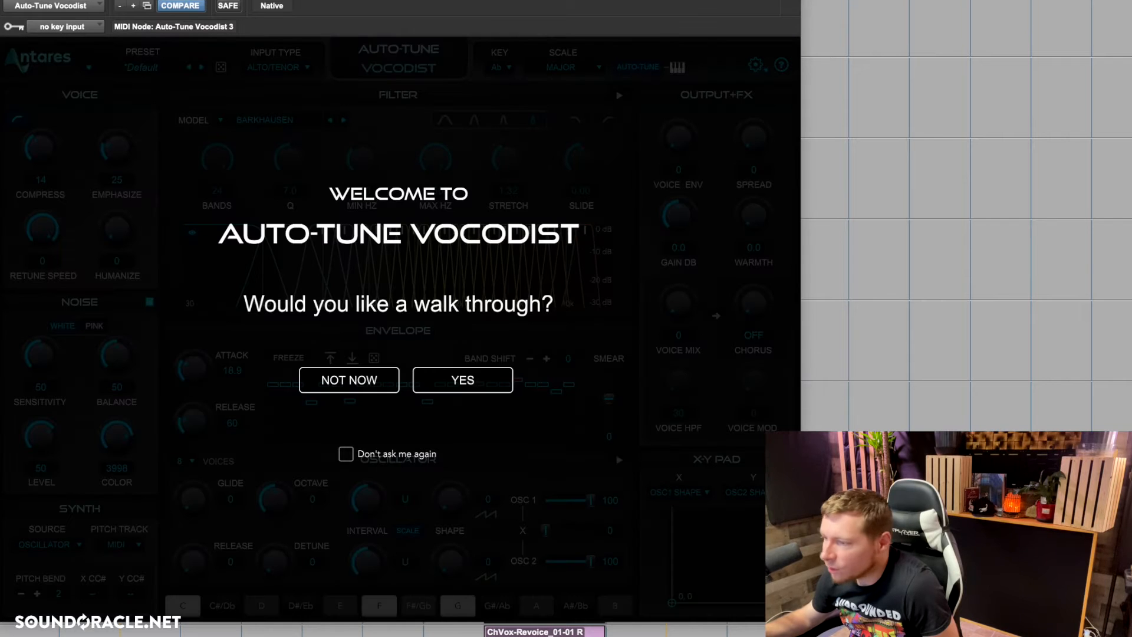
Decline the walk-through in the third Vocodist instance and check its synth source and pitch tracking choices
left_click(353, 388)
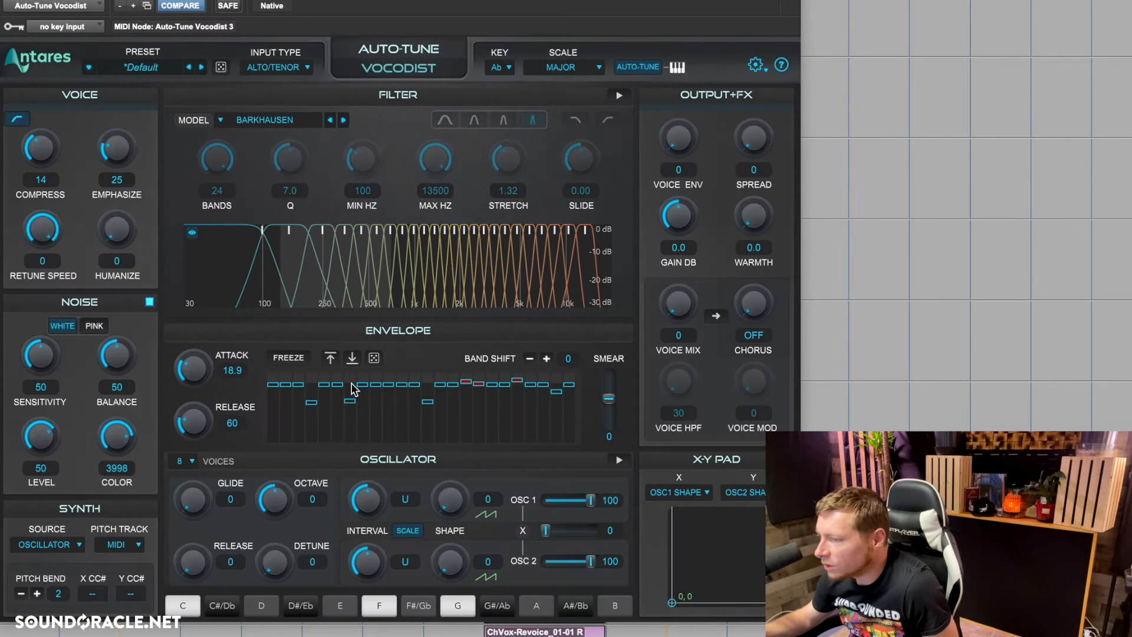
left_click(32, 545)
left_click(47, 539)
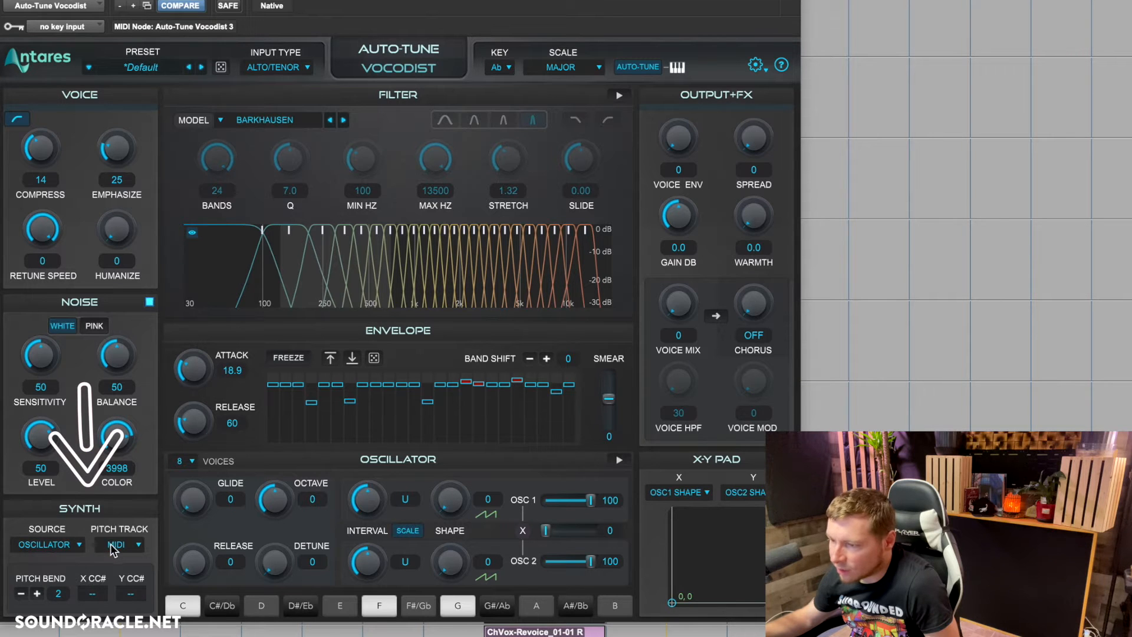
left_click(111, 544)
left_click(84, 514)
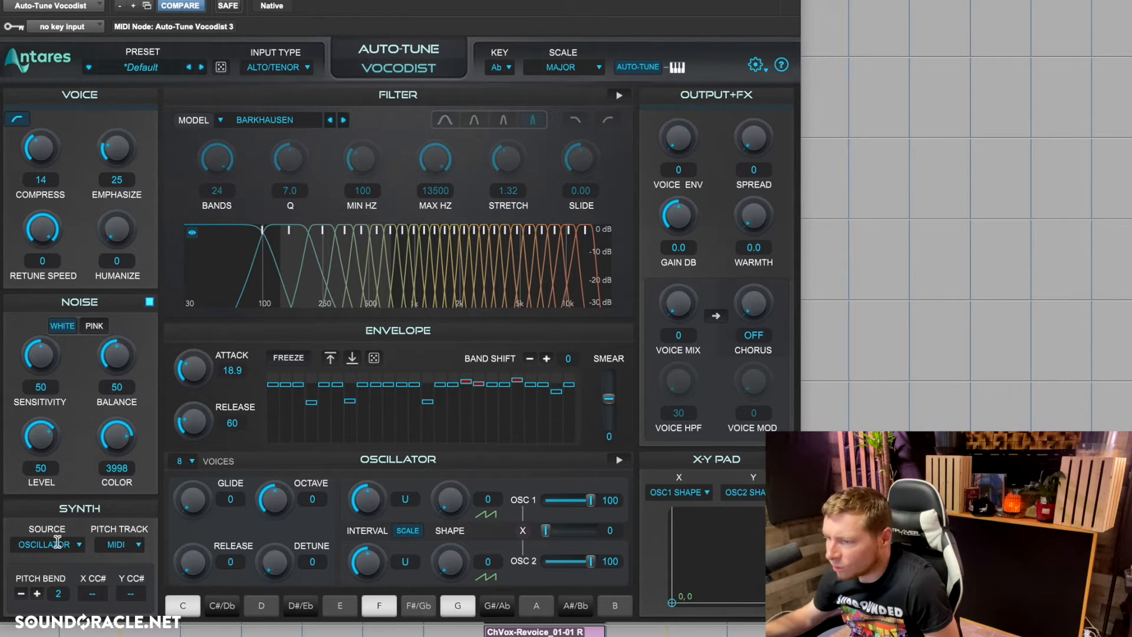
Open the Quick Start guide, view the MIDI controller setup for the internal synth, and exit the walk-through
left_click(758, 66)
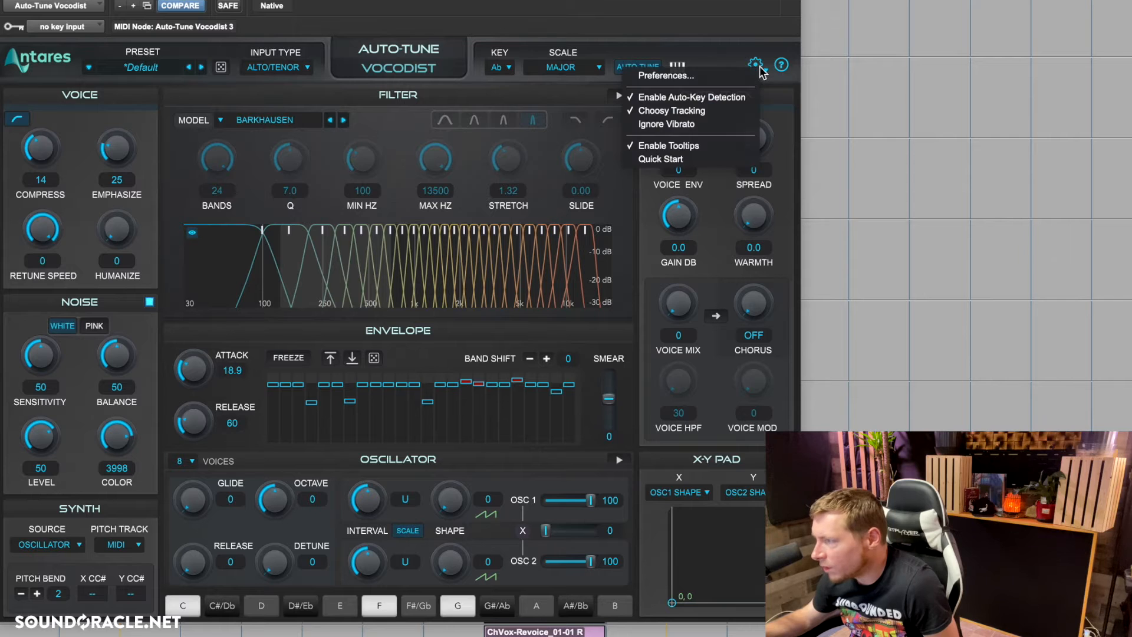
left_click(672, 157)
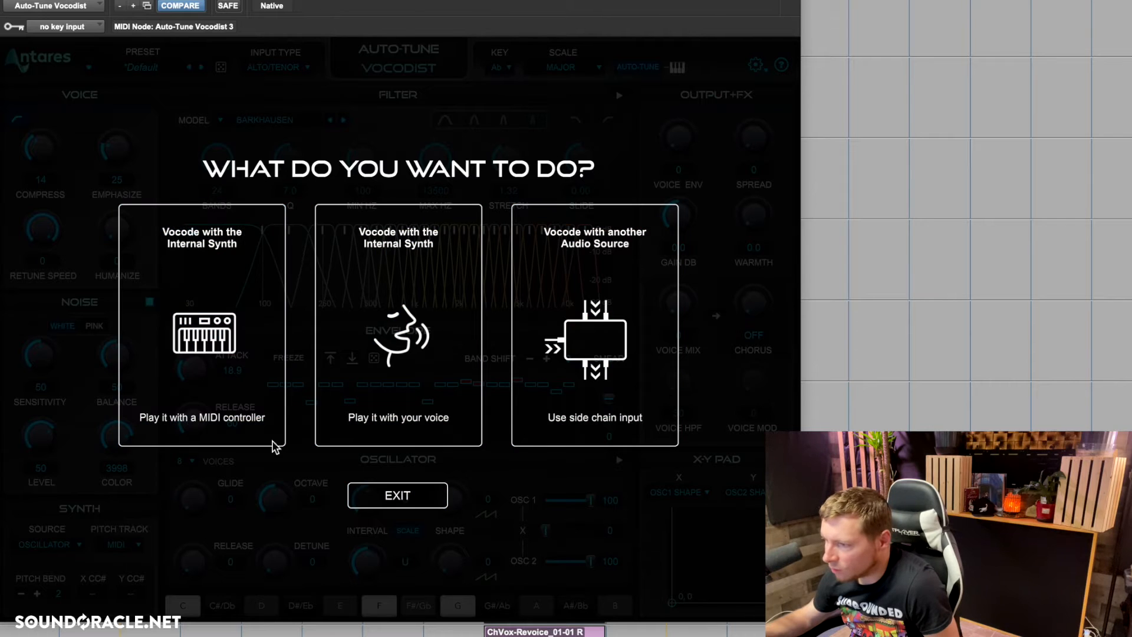
left_click(224, 365)
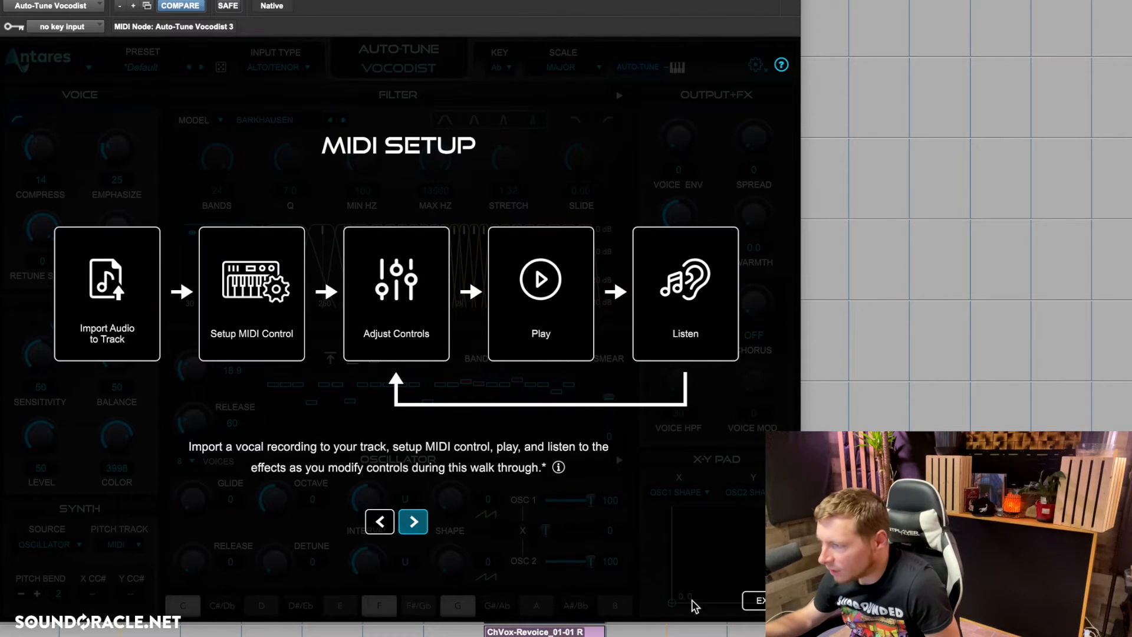
left_click(754, 603)
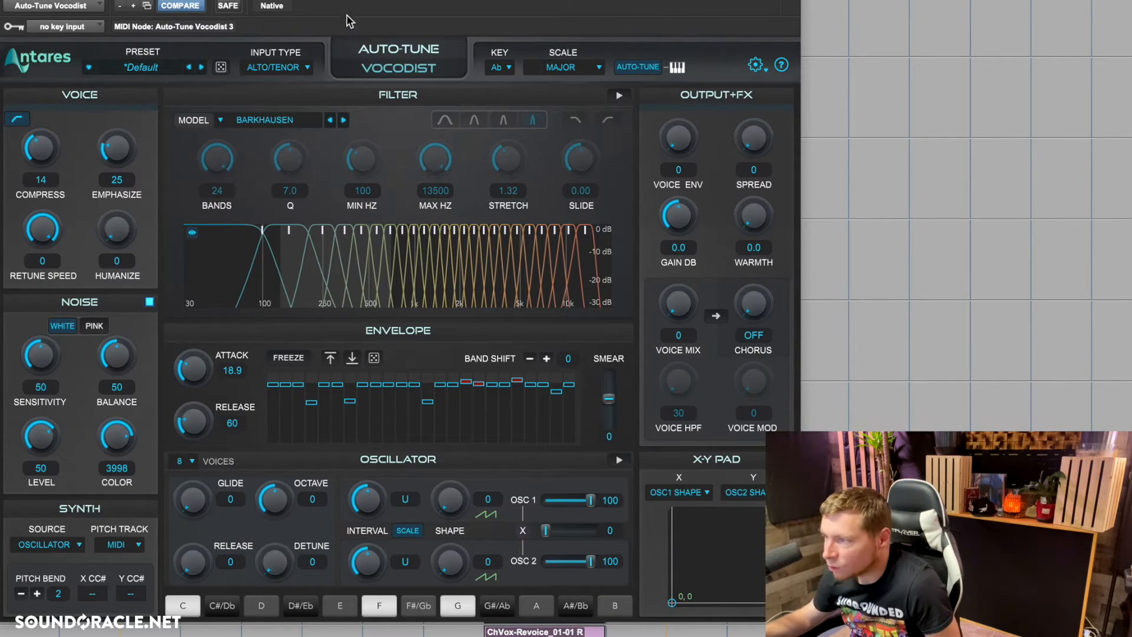
Move the Vocodist window aside to examine the Vocode MIDI-02 clip, and bring the window back over the tracks
left_click_drag(348, 1, 966, 0)
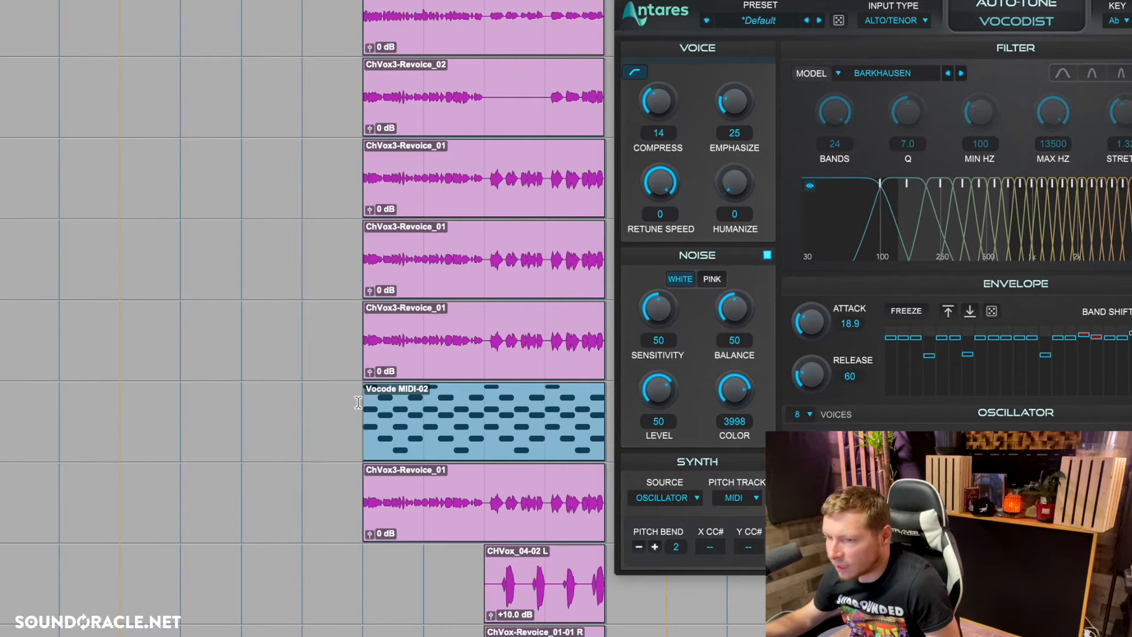
key("t")
scroll(1, 442, "right", 5)
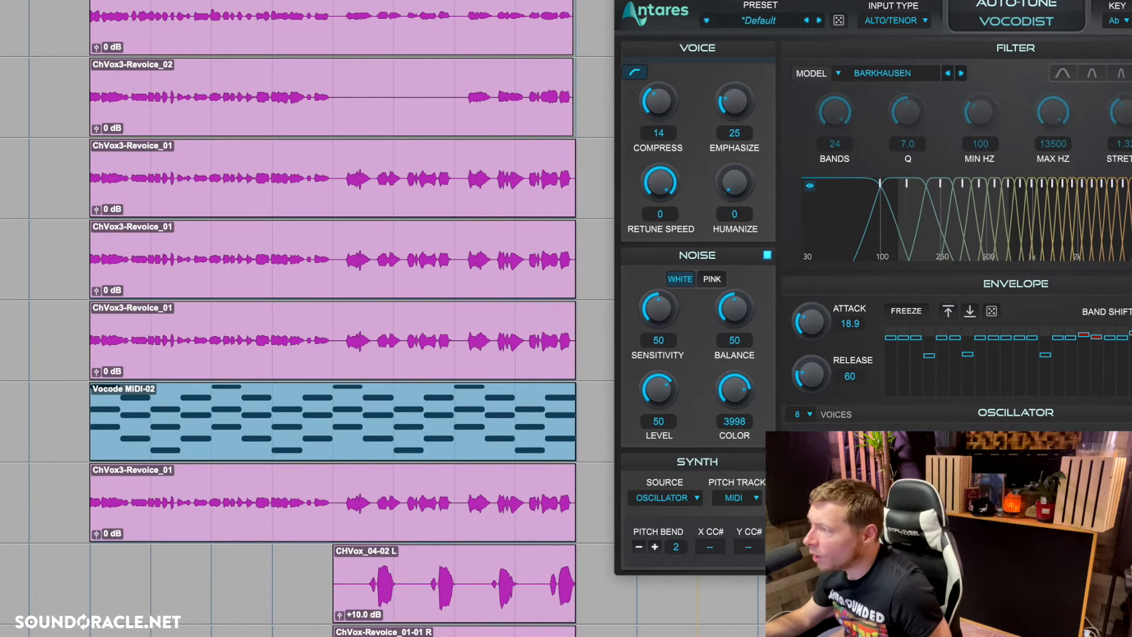
left_click_drag(956, 2, 417, 0)
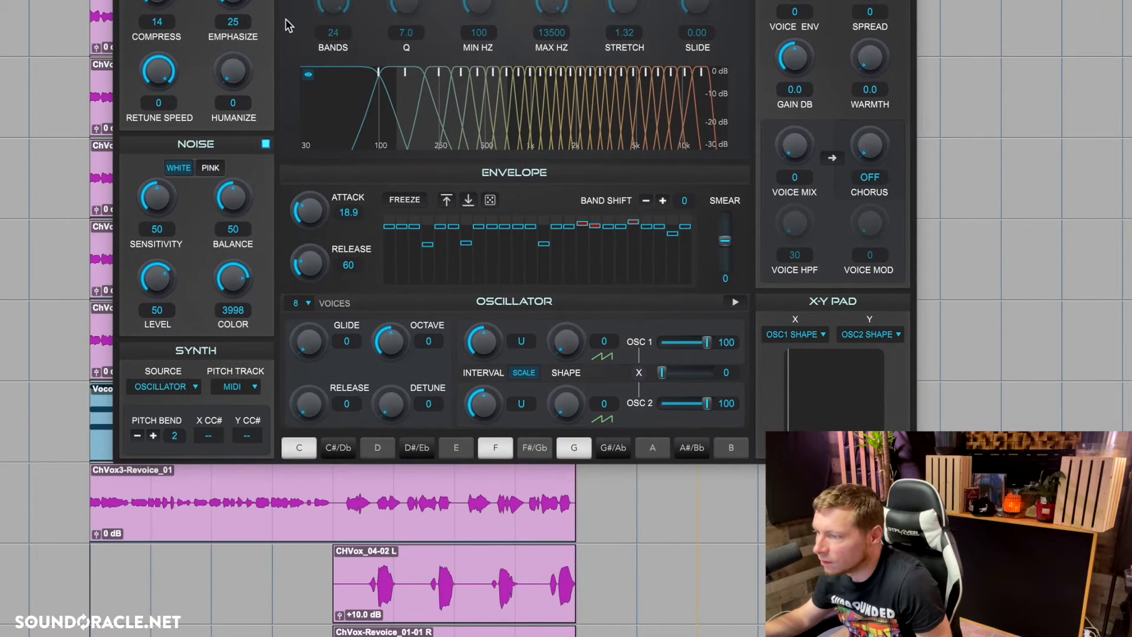
scroll(145, 632, "down", 2)
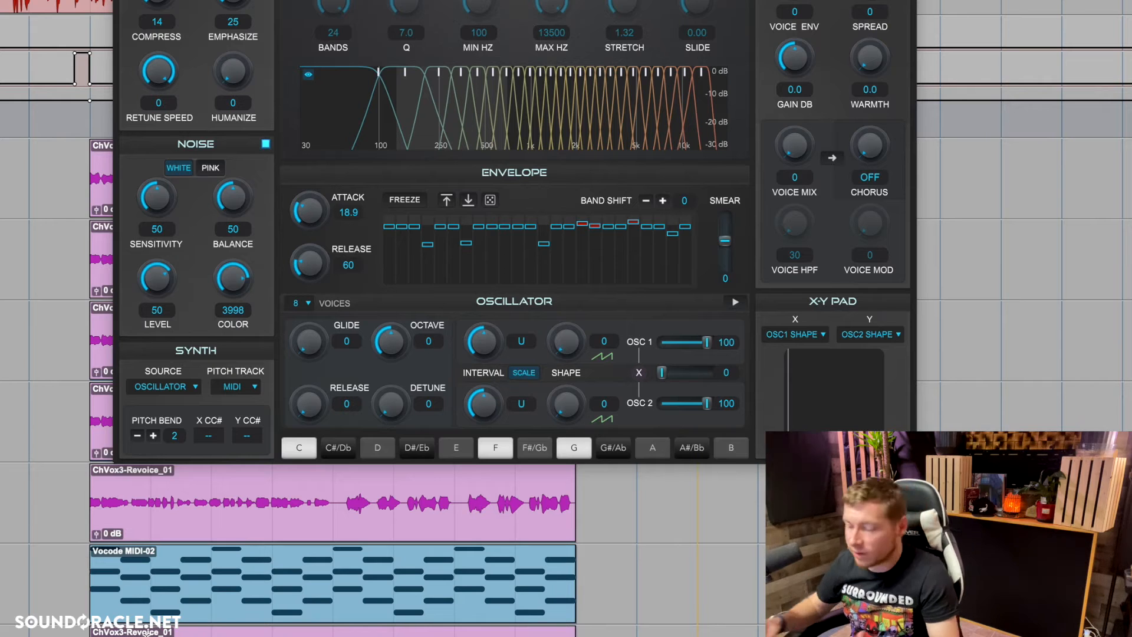
Set the synth's pitch track to Key with F as the drone pitch, and audition the vocal
left_click(236, 387)
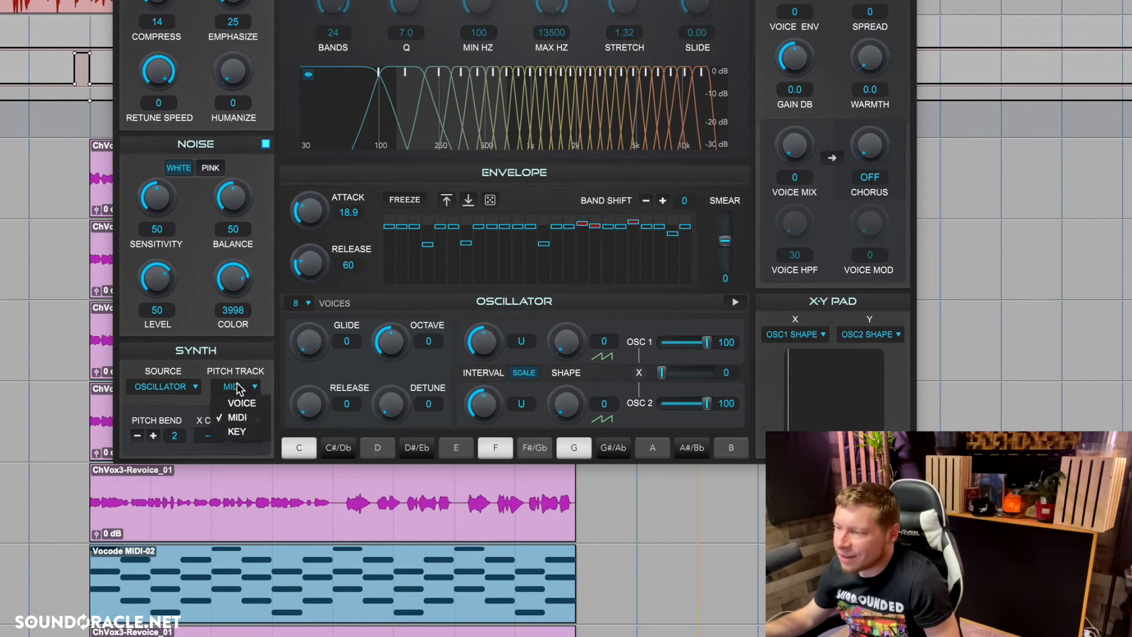
left_click(246, 366)
left_click(226, 387)
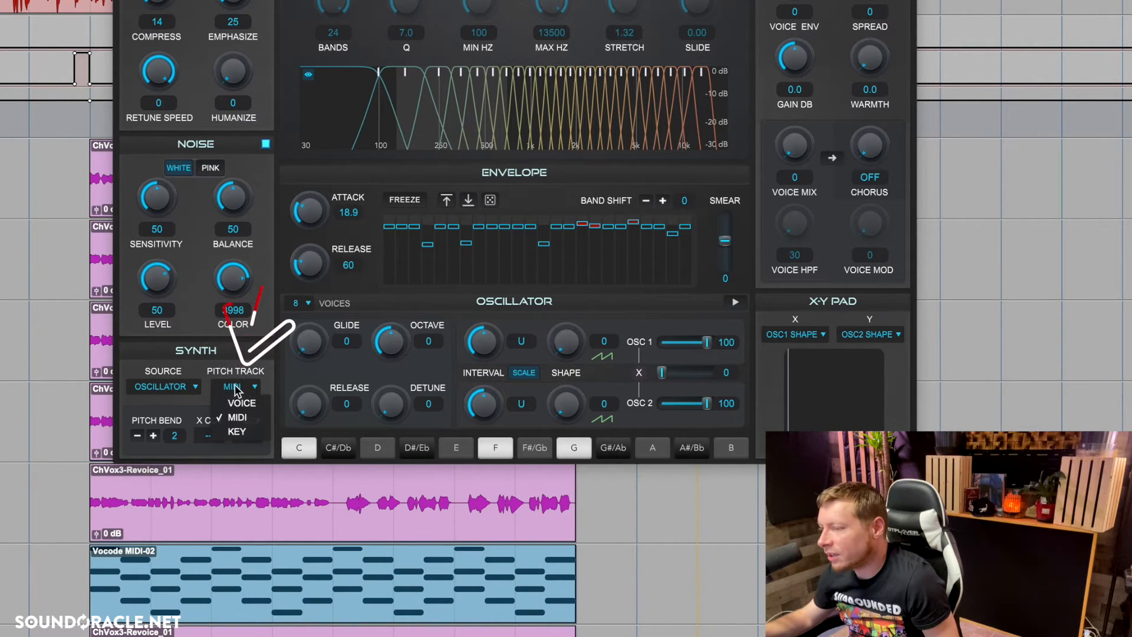
left_click(238, 437)
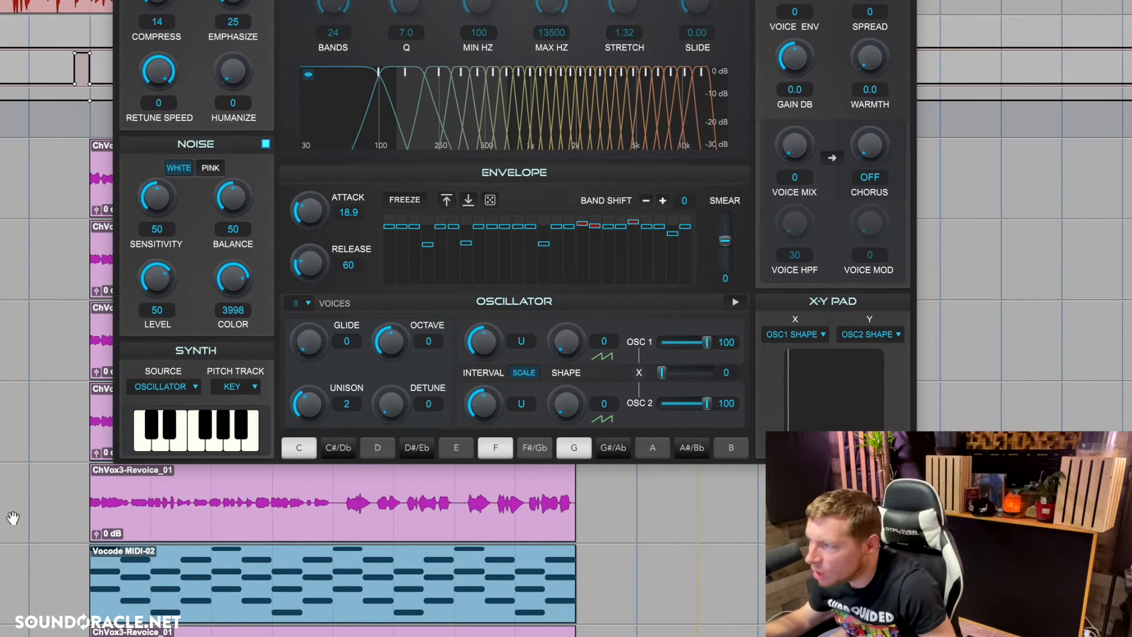
left_click(204, 446)
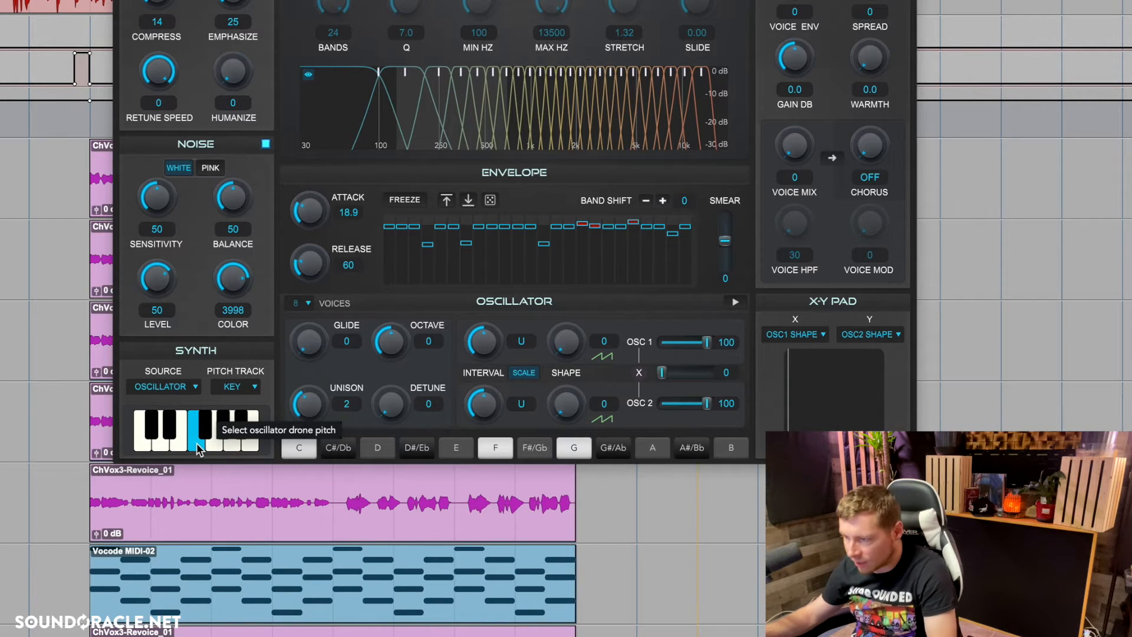
key("space")
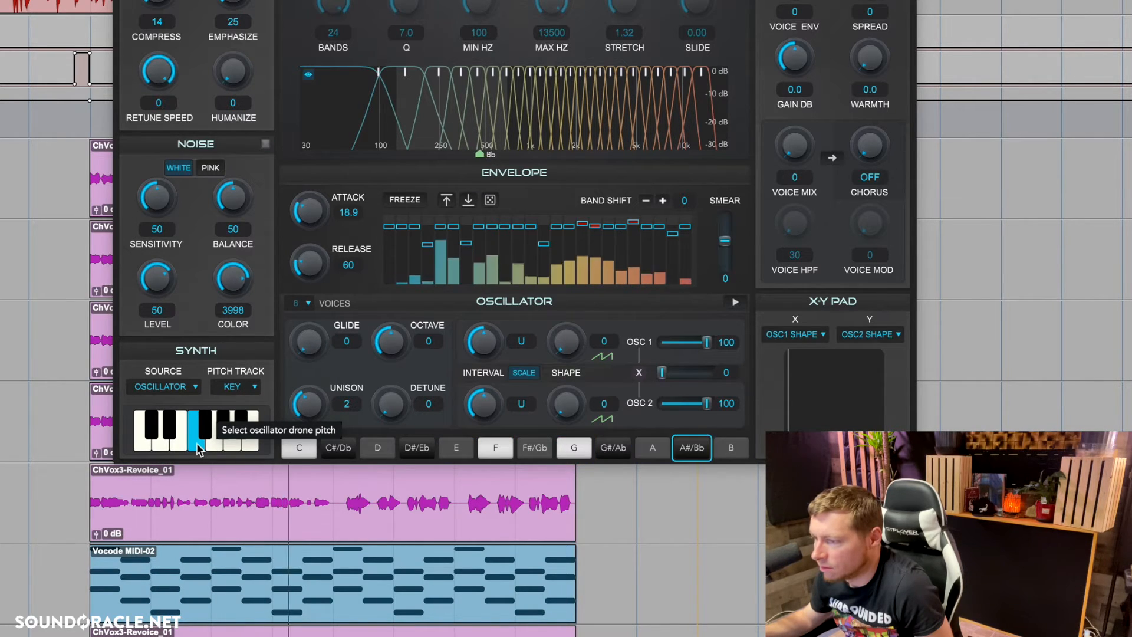
key("space")
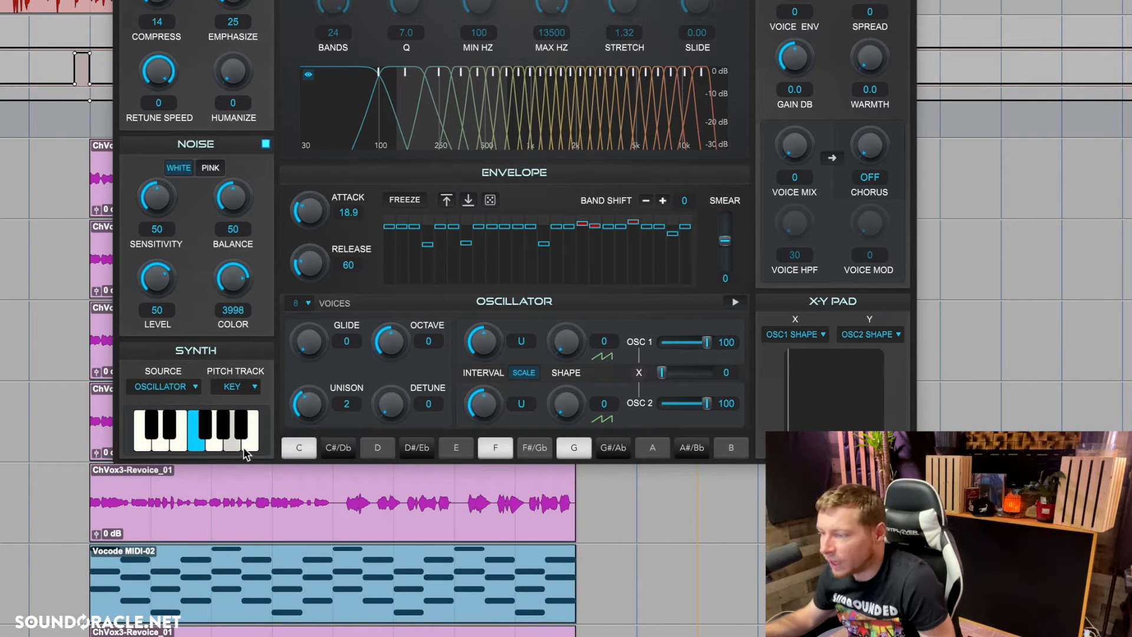
Audition the vocal with B as the oscillator drone pitch, and return the drone pitch to F
left_click(250, 447)
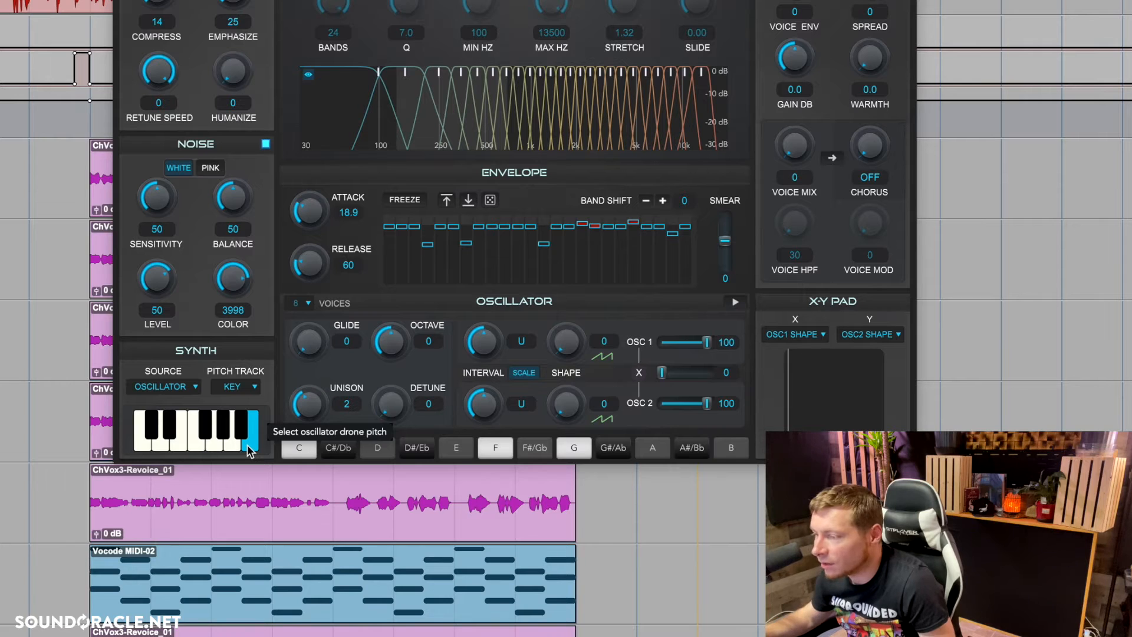
key("space")
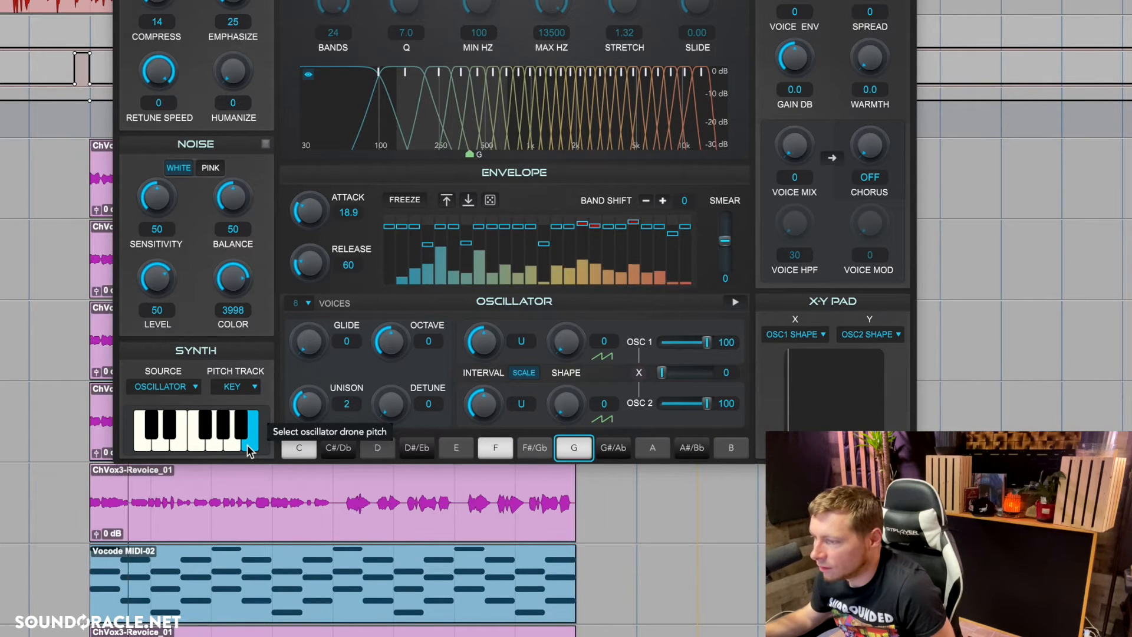
key("space")
left_click(195, 445)
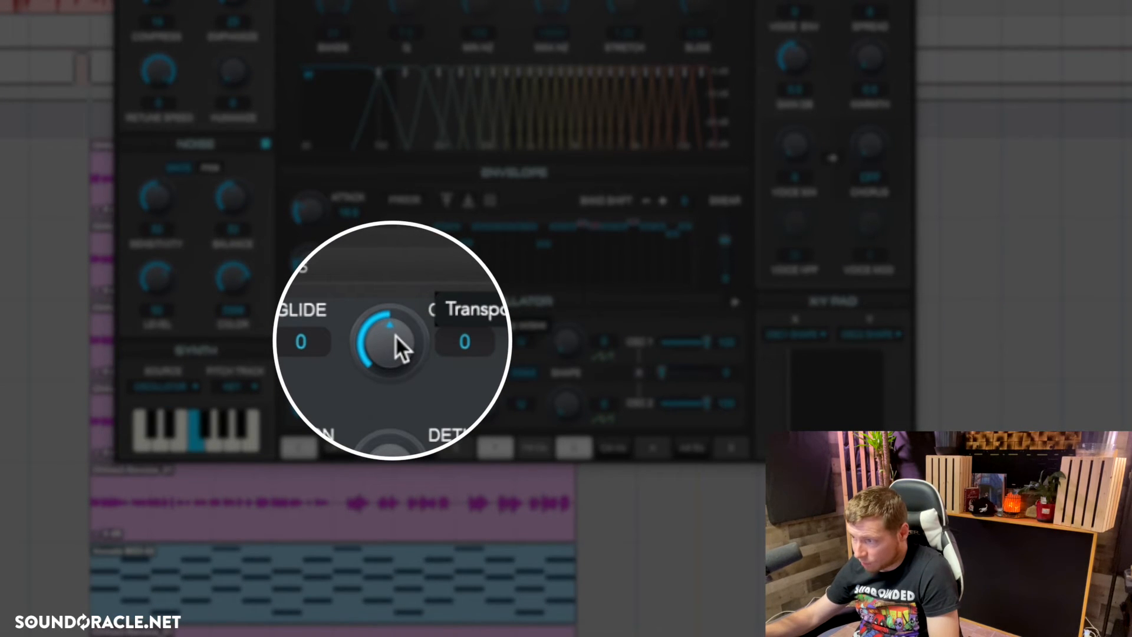
left_click_drag(395, 334, 465, 382)
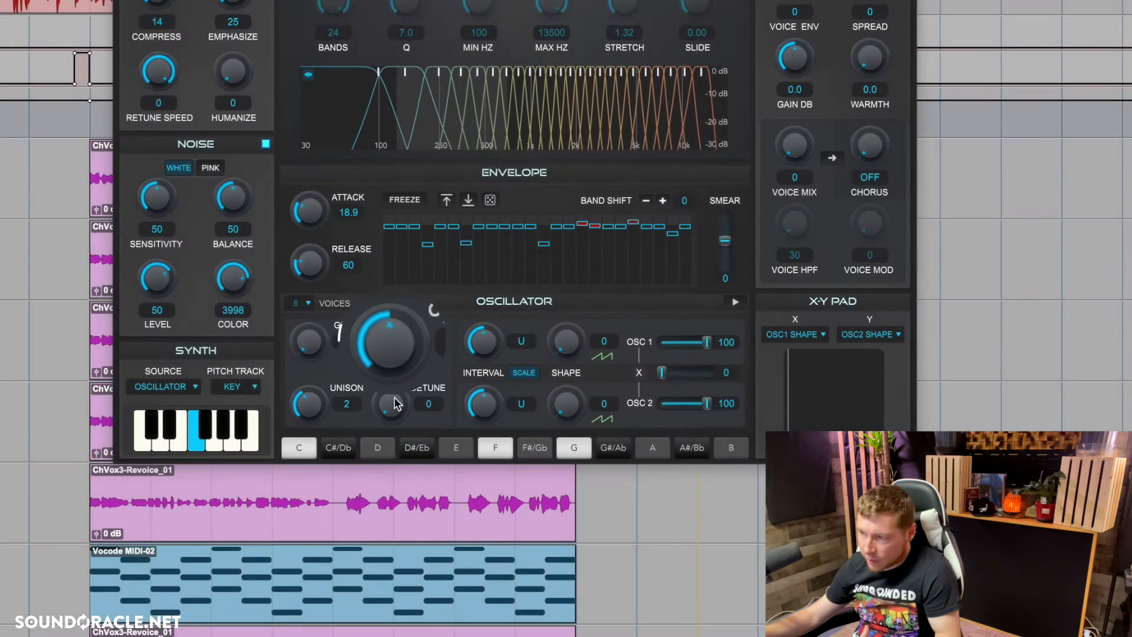
Switch the pitch track back to MIDI and audition the vocoder following the Vocode MIDI-02 clip
left_click(236, 386)
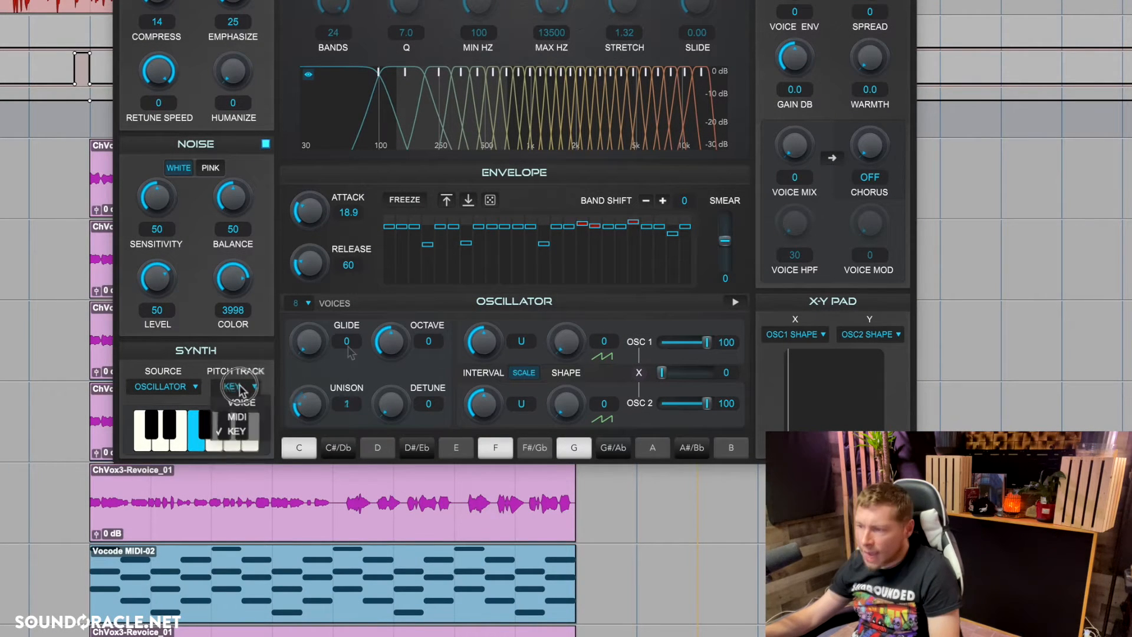
left_click(245, 430)
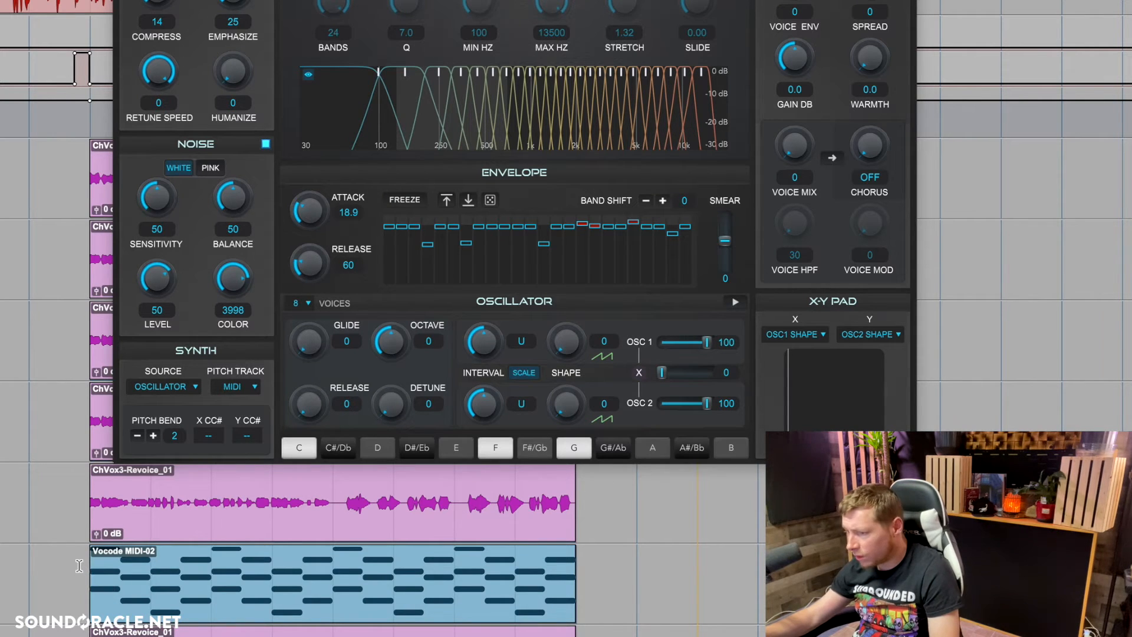
key("space")
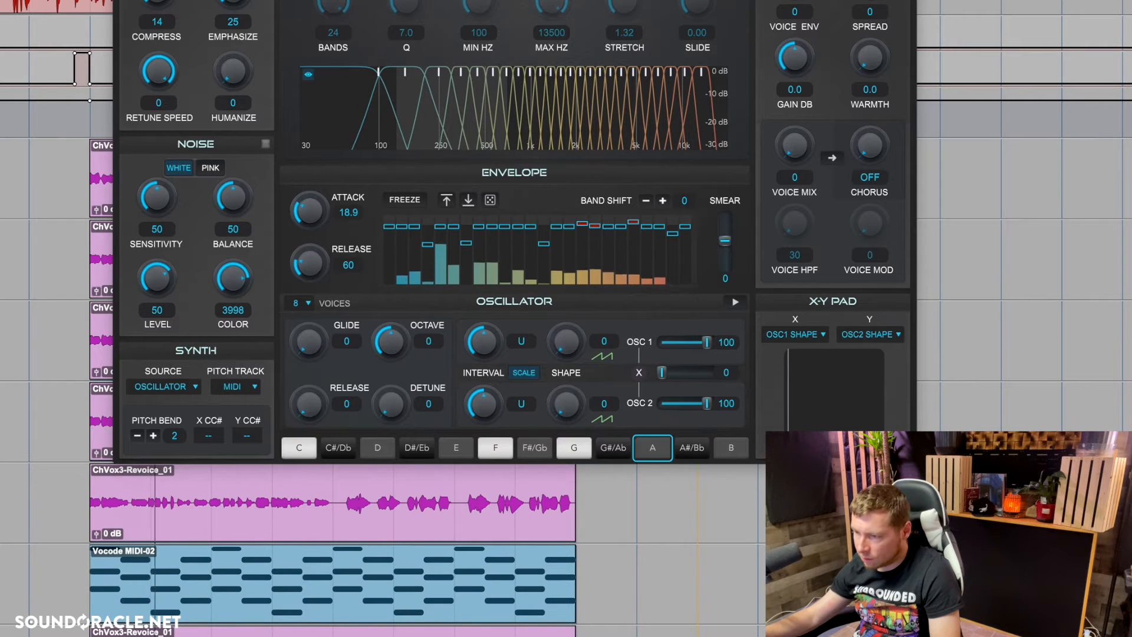
scroll(79, 565, "down", 2)
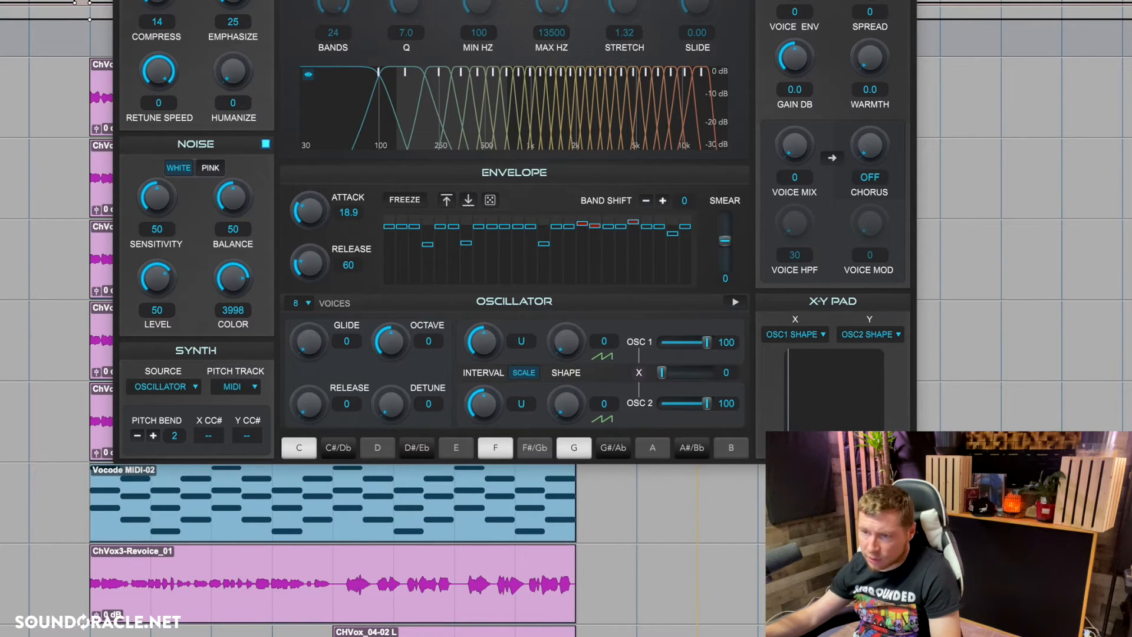
key("space")
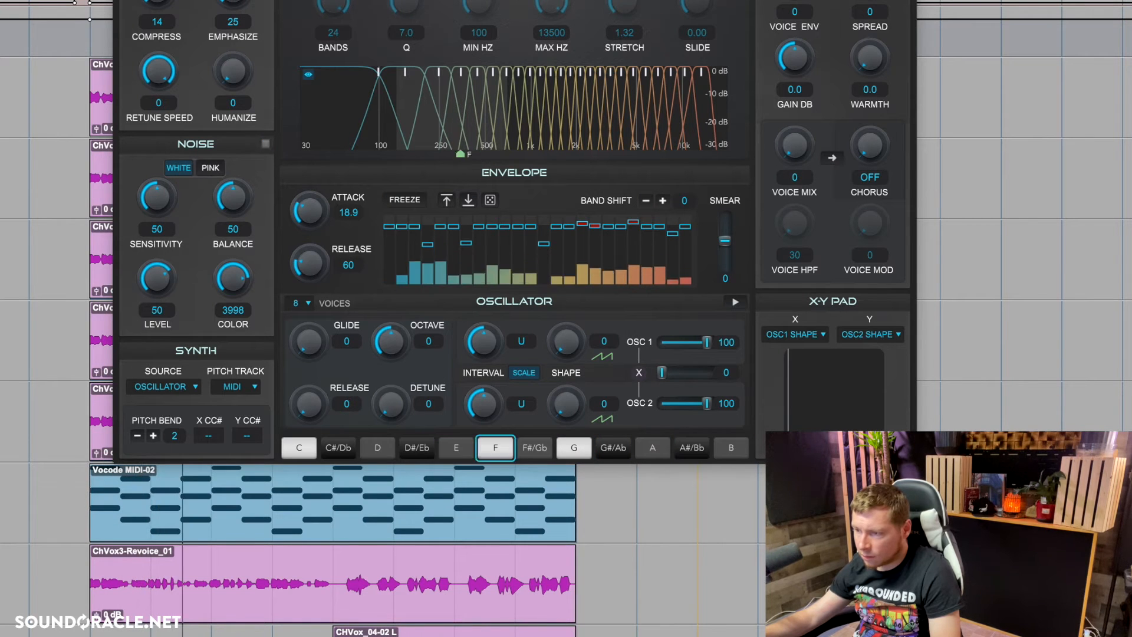
Audition the MIDI-driven vocoder from different points of the vocal, and select the ChVox3-Revoice_01 clip just above the MIDI clip
scroll(25, 578, "up", 2)
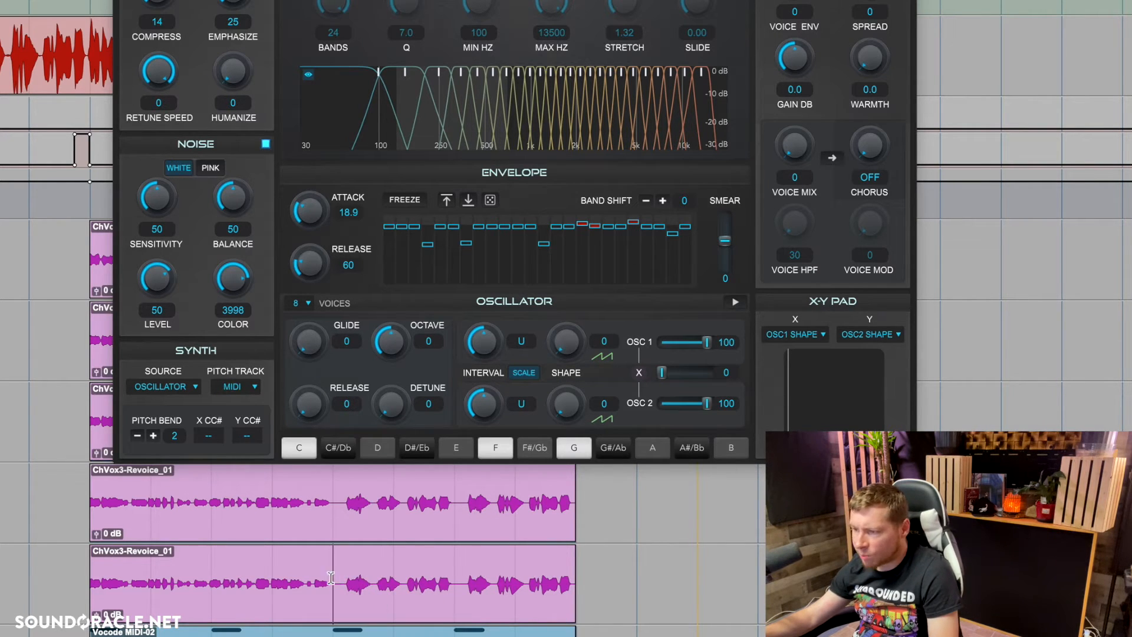
key("space")
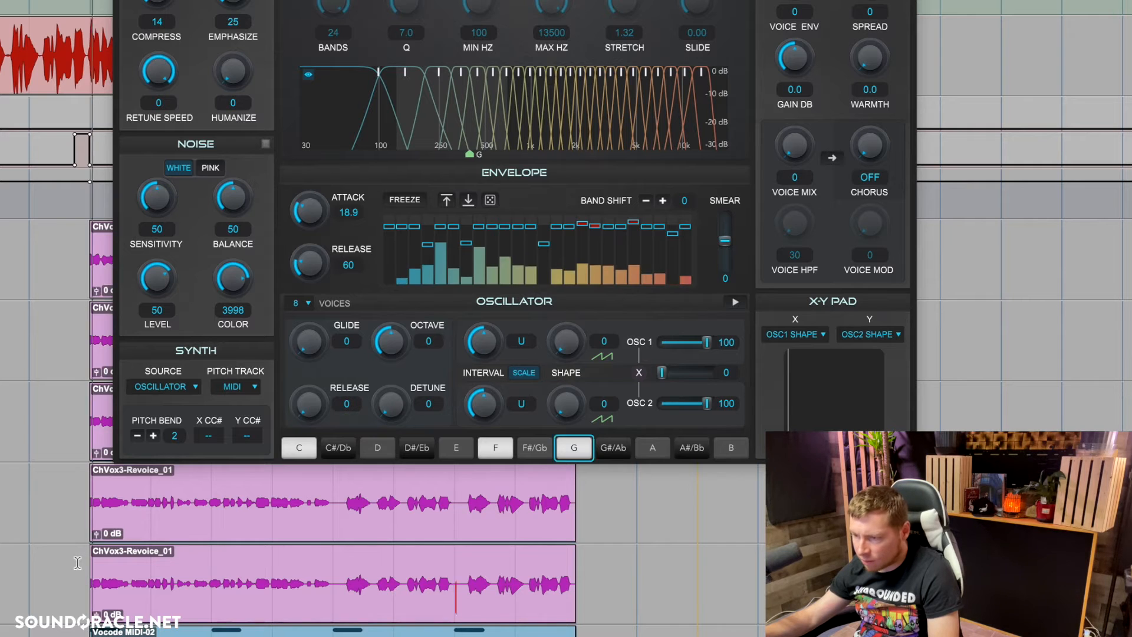
key("space")
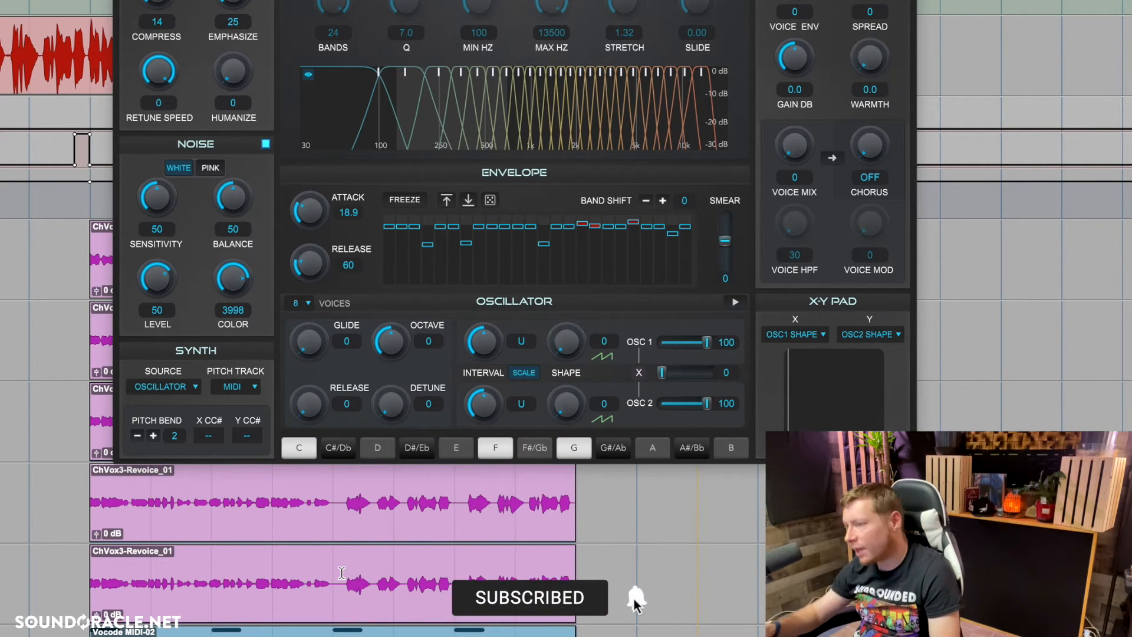
left_click(342, 573)
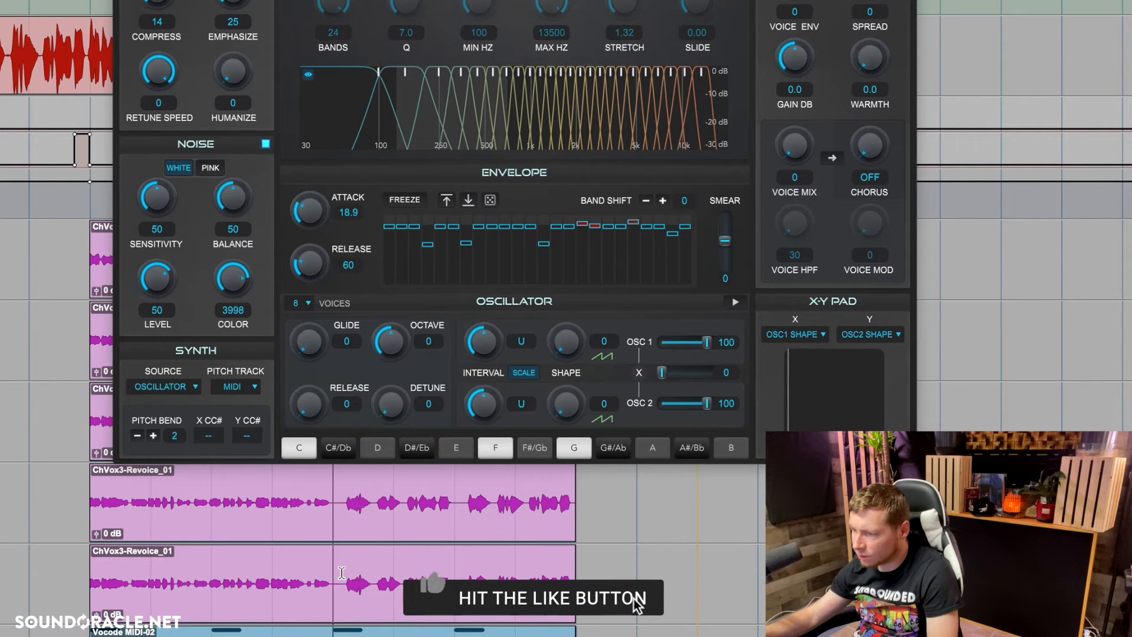
key("space")
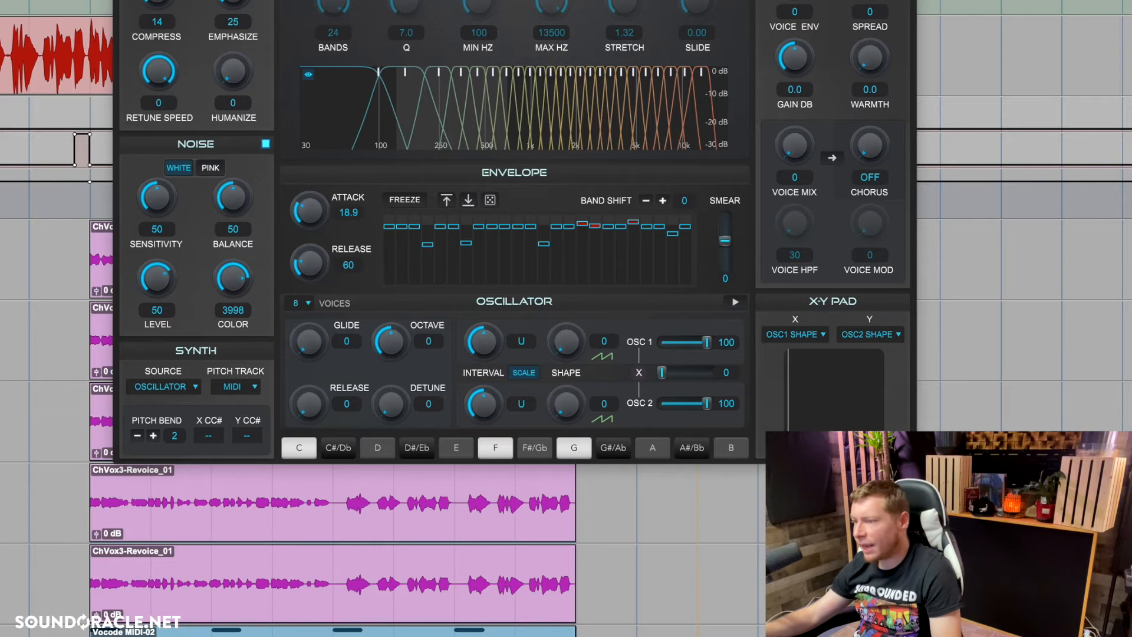
left_click_drag(252, 575, 561, 587)
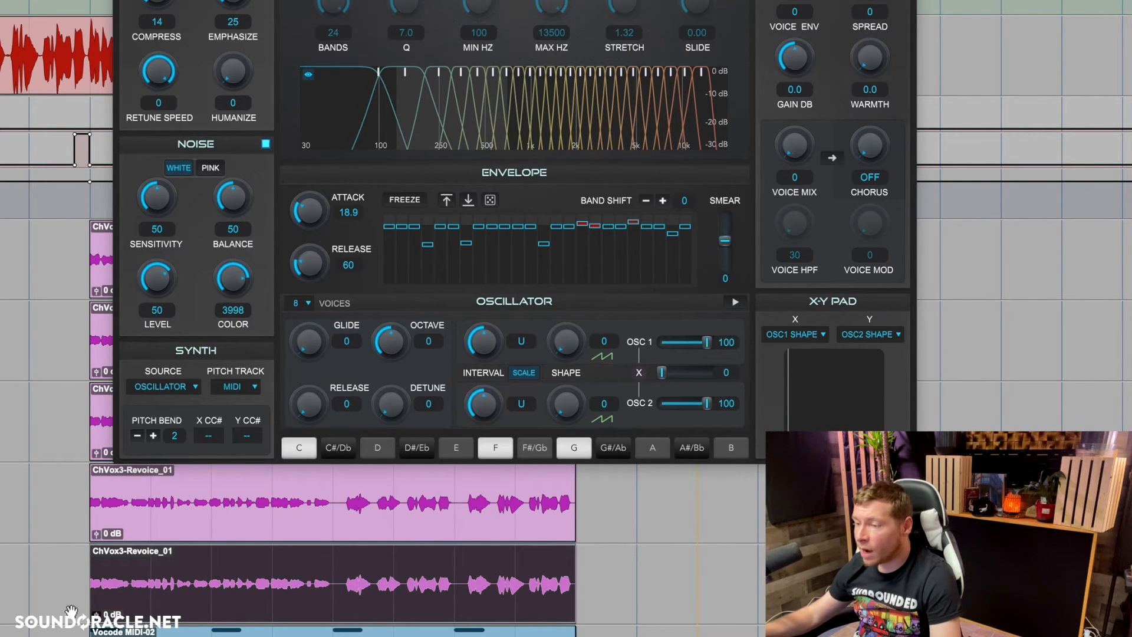
Audition the vocal from just before its start with the oscillator voices at 1, and restore them to 8
left_click(80, 574)
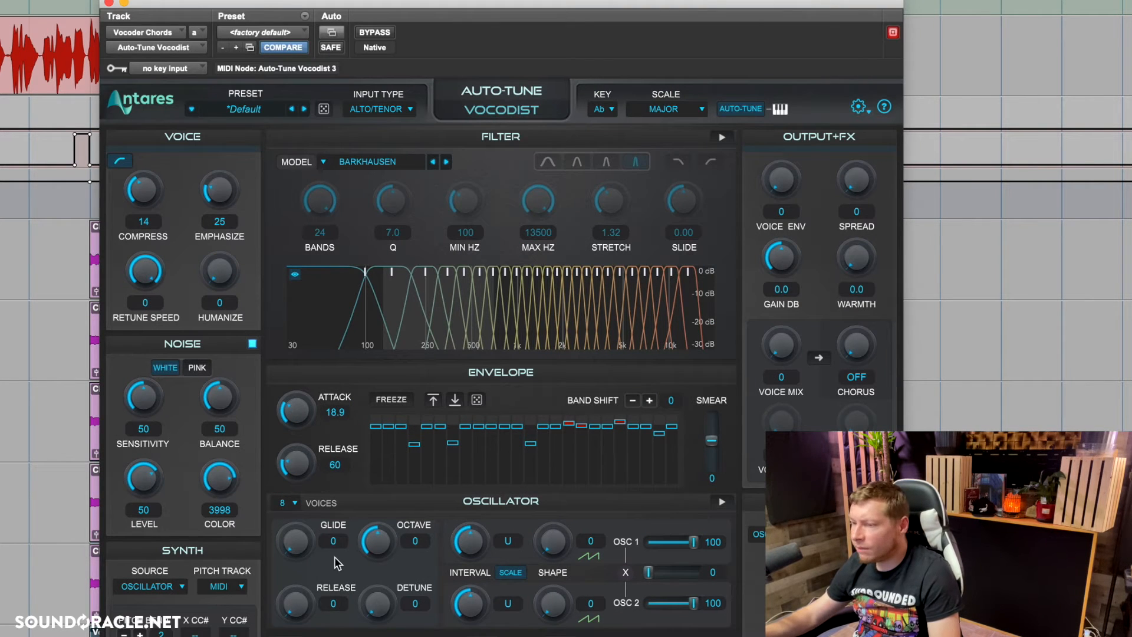
left_click(294, 503)
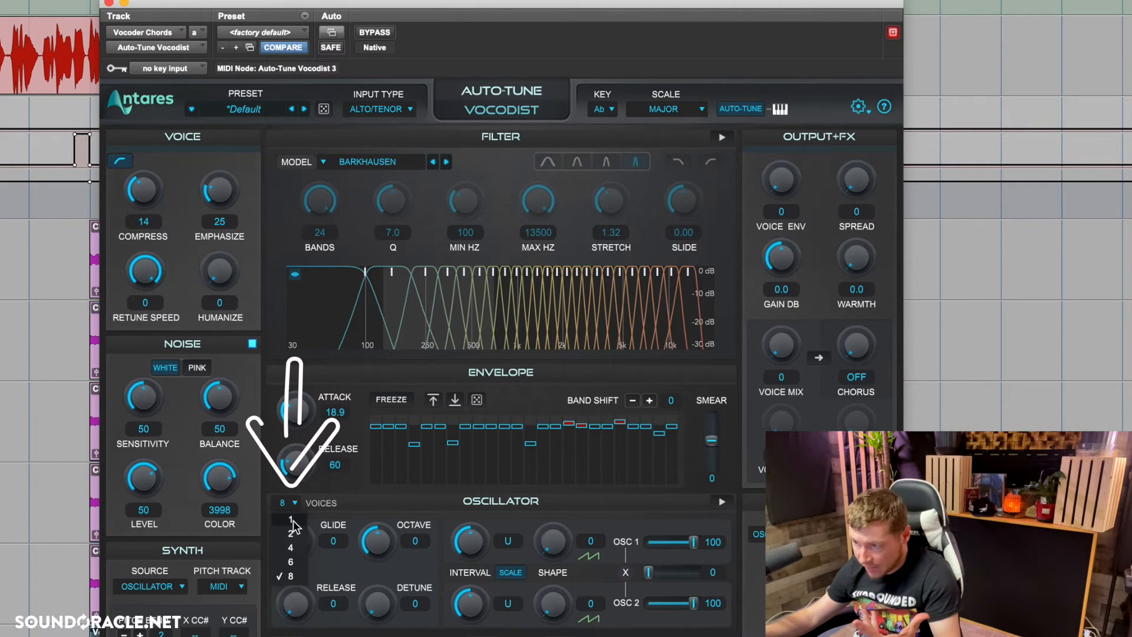
left_click(292, 520)
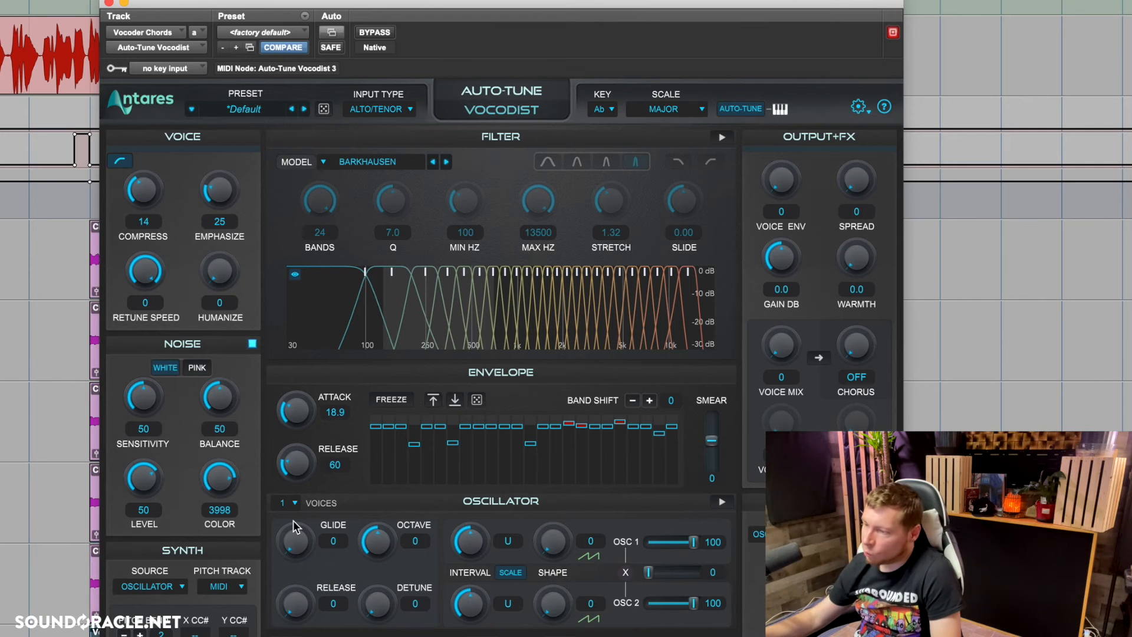
key("space")
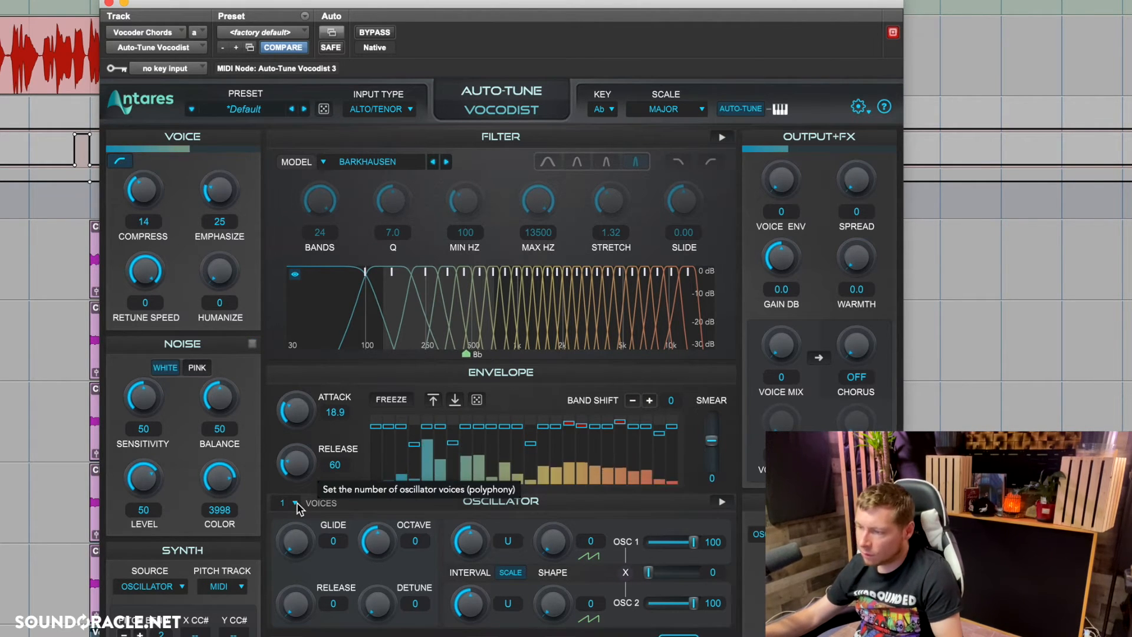
left_click(296, 504)
left_click(295, 573)
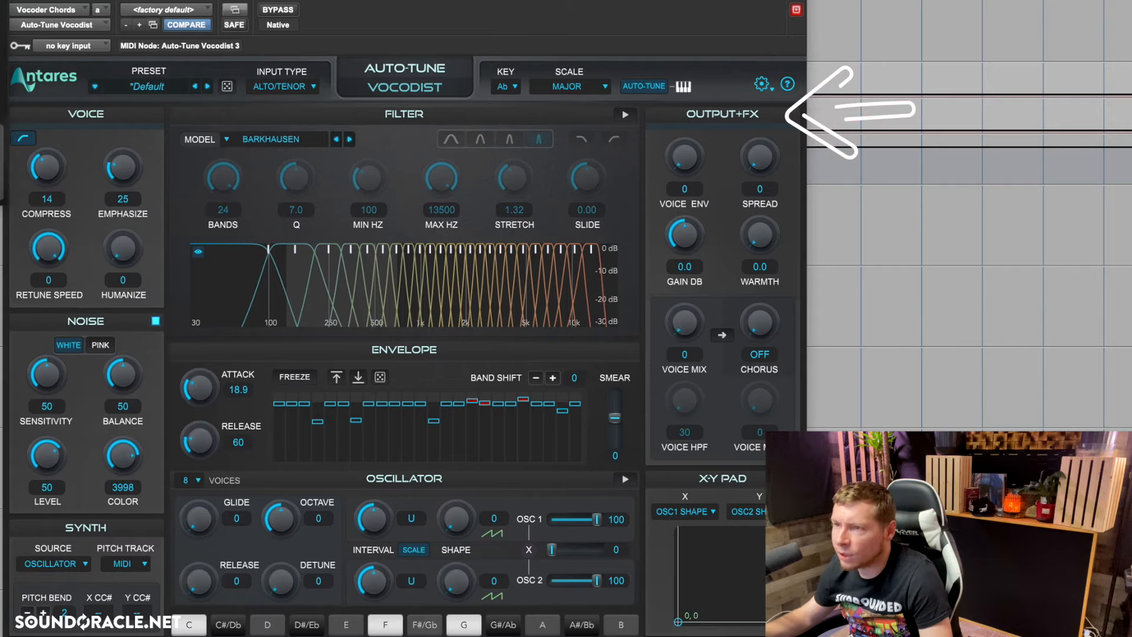
Load a vocoder patch from the Vocode category in Auto-Tune EFX+, move the Tube Amp pad to Compression 39 and Drive Gain 12.0, and close the plug-in
left_click_drag(0, 0, 419, 57)
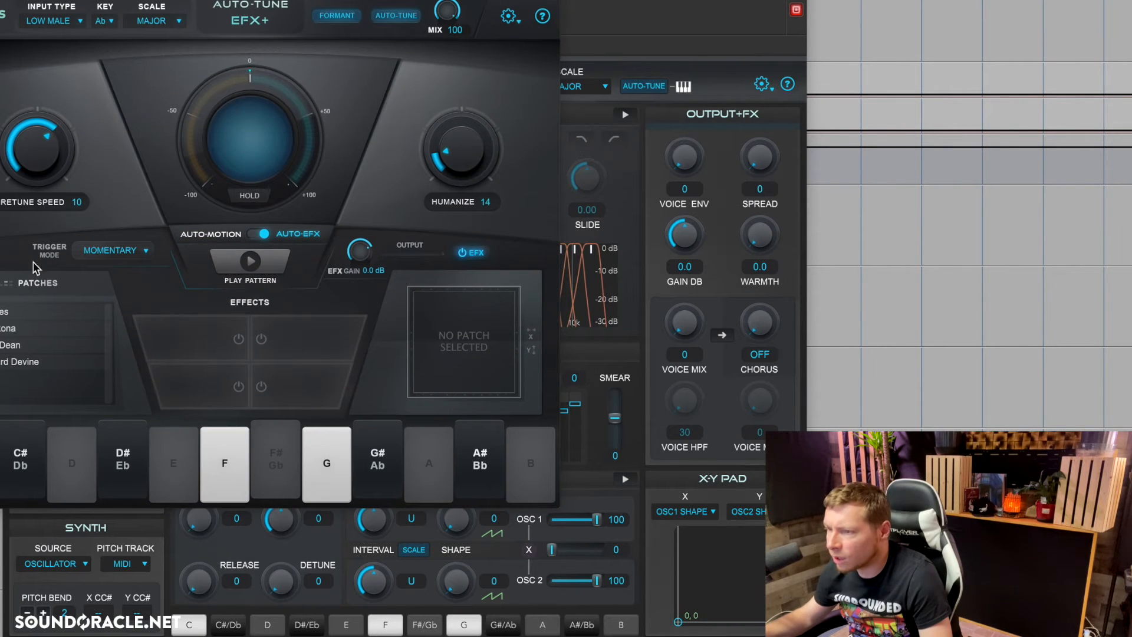
left_click(2, 313)
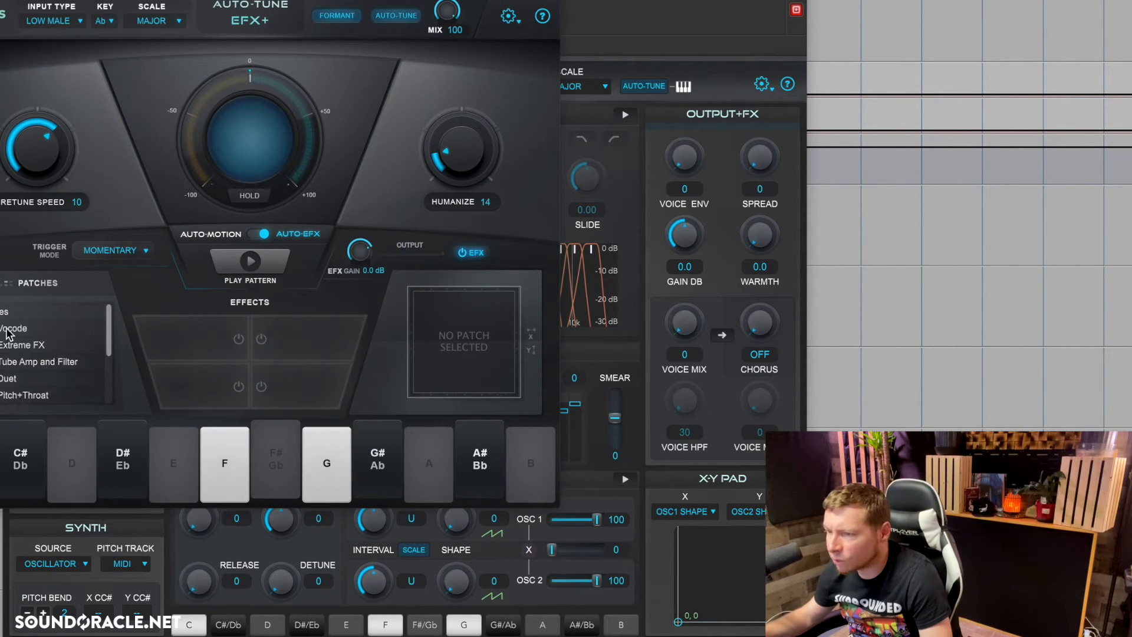
left_click(7, 328)
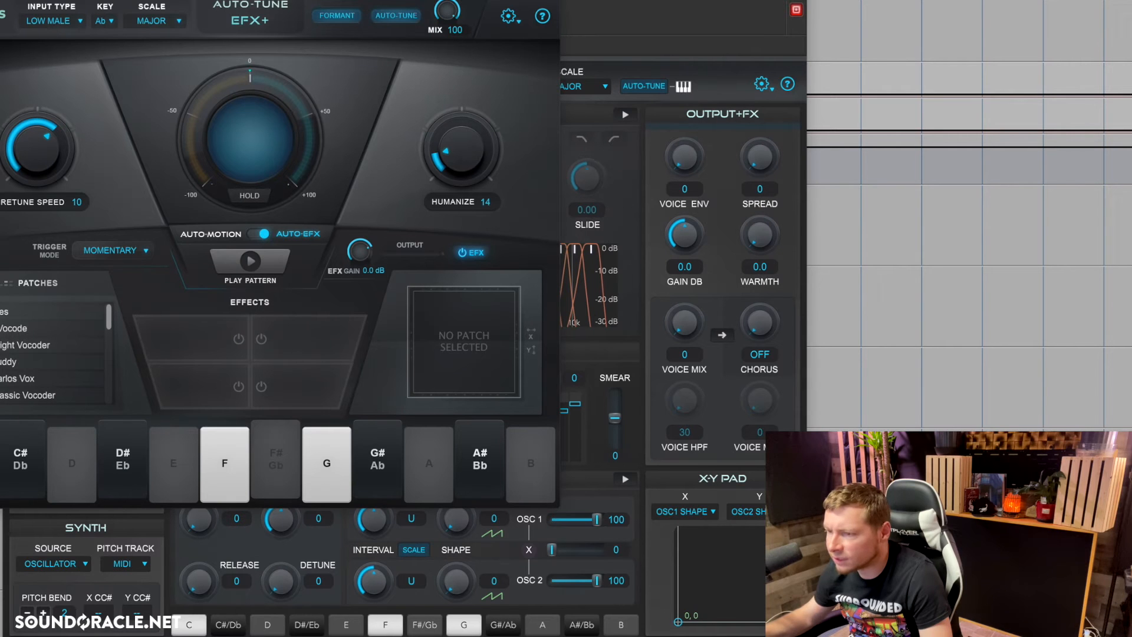
left_click(7, 345)
left_click_drag(427, 393, 431, 358)
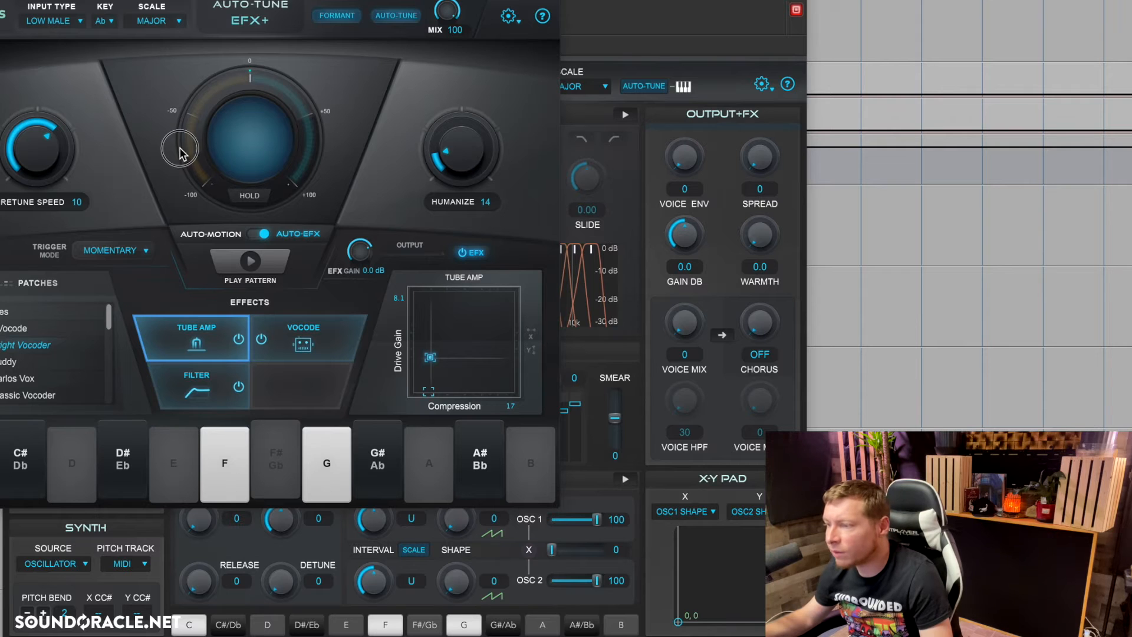
left_click_drag(431, 357, 453, 342)
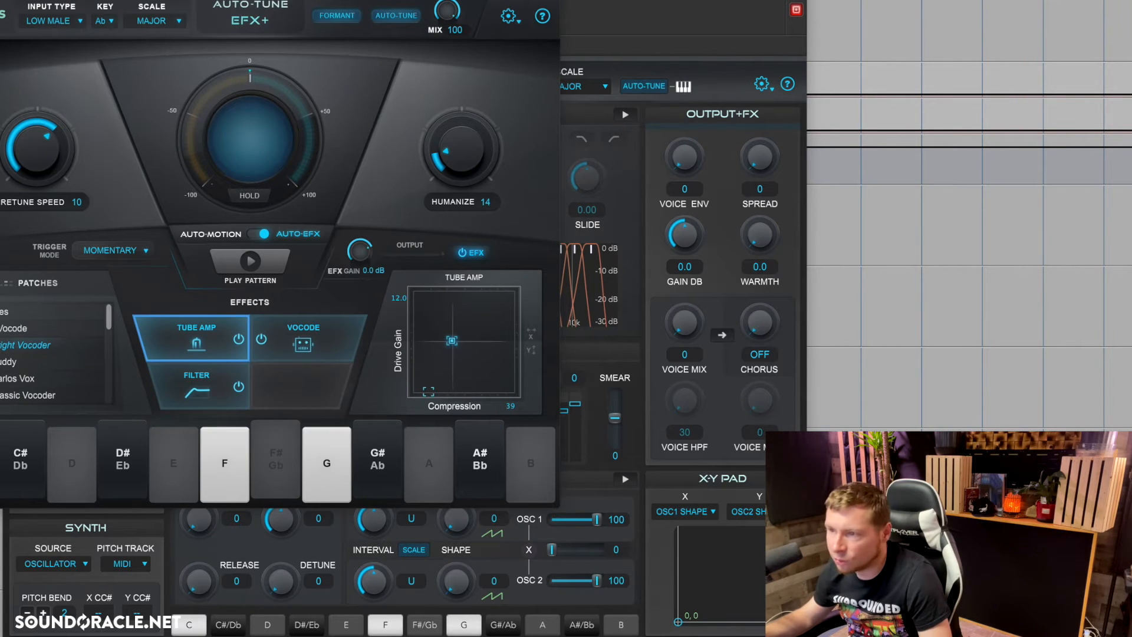
key("super+w")
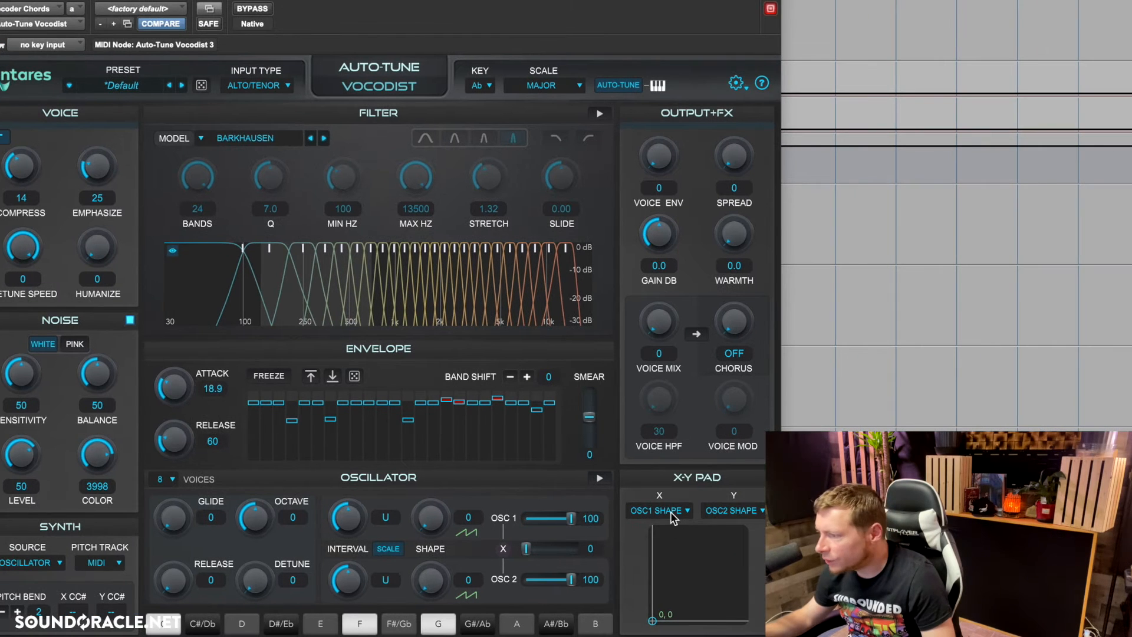
Try the Vocodist X-Y pad at 13, 24 while browsing the X-axis parameter options, and return the point to 0, 0
left_click(689, 511)
mouse_move(693, 545)
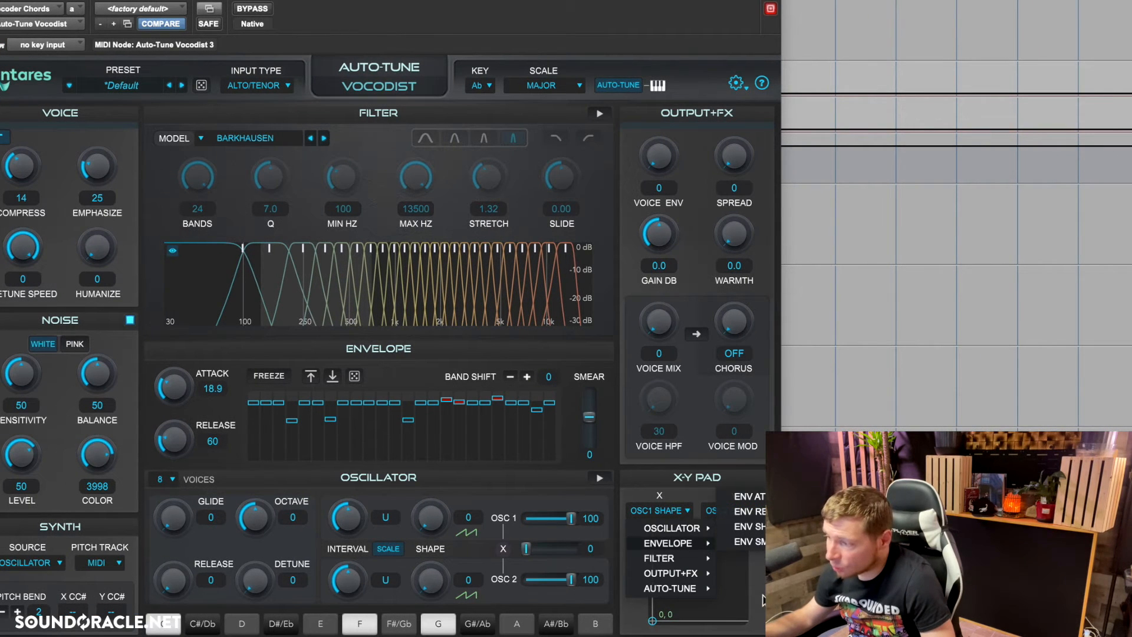
left_click(755, 622)
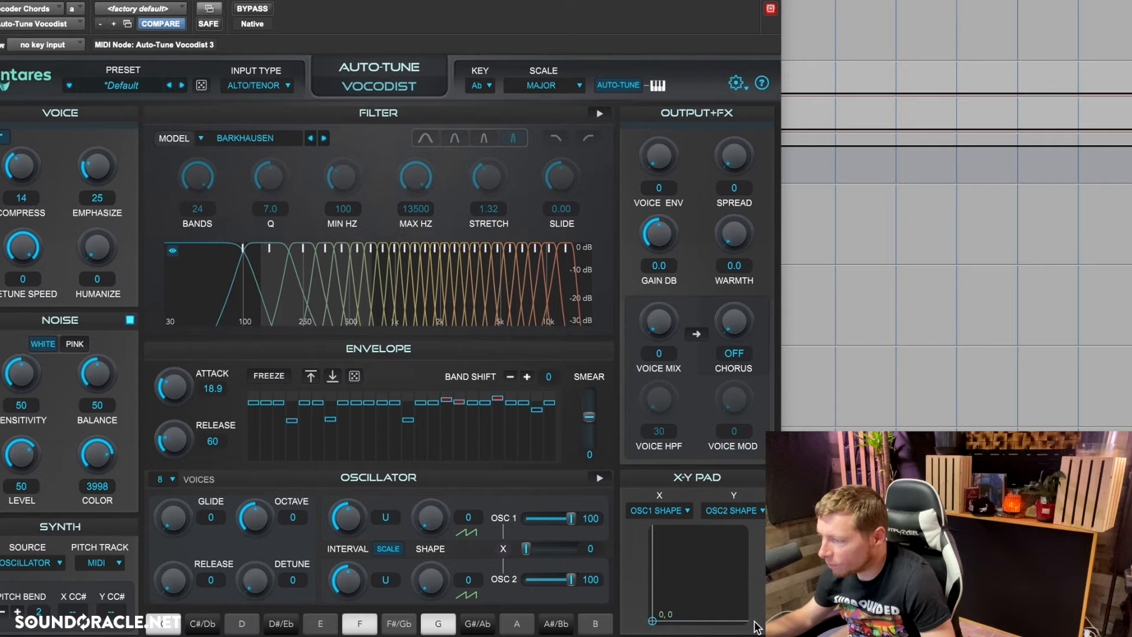
left_click_drag(652, 621, 676, 577)
left_click(659, 510)
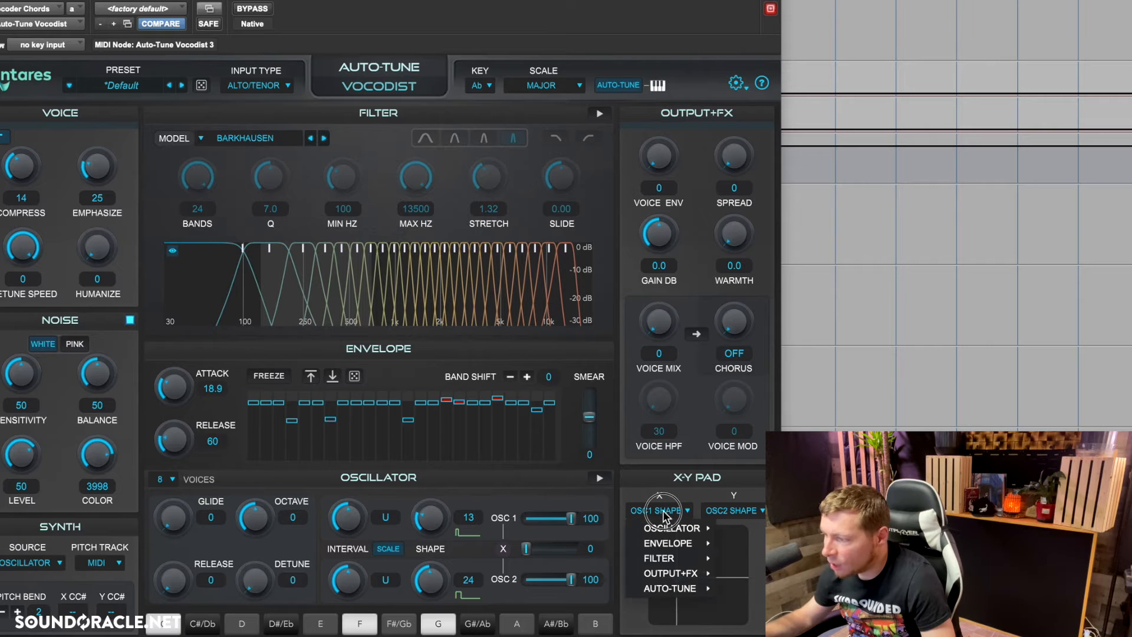
mouse_move(666, 530)
mouse_move(670, 559)
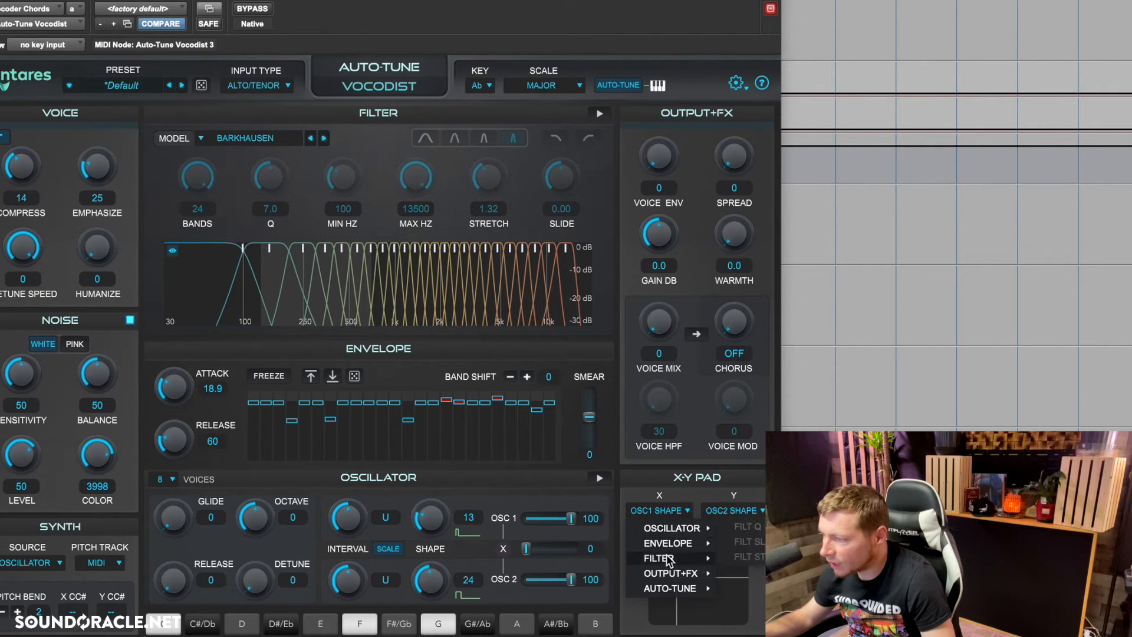
left_click(631, 493)
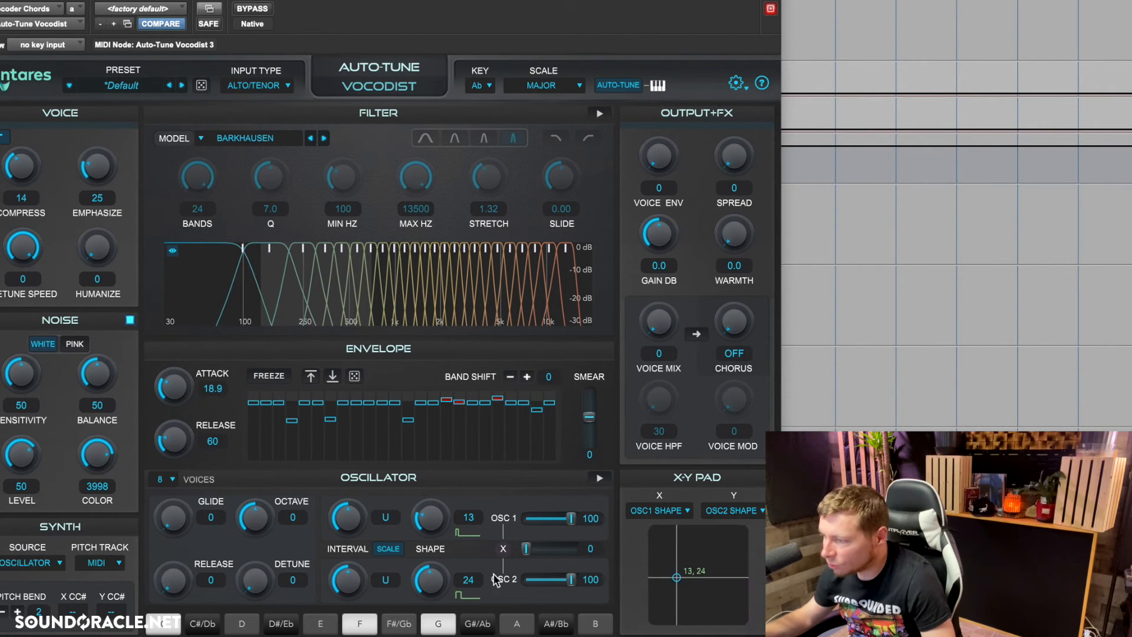
left_click_drag(676, 580, 634, 624)
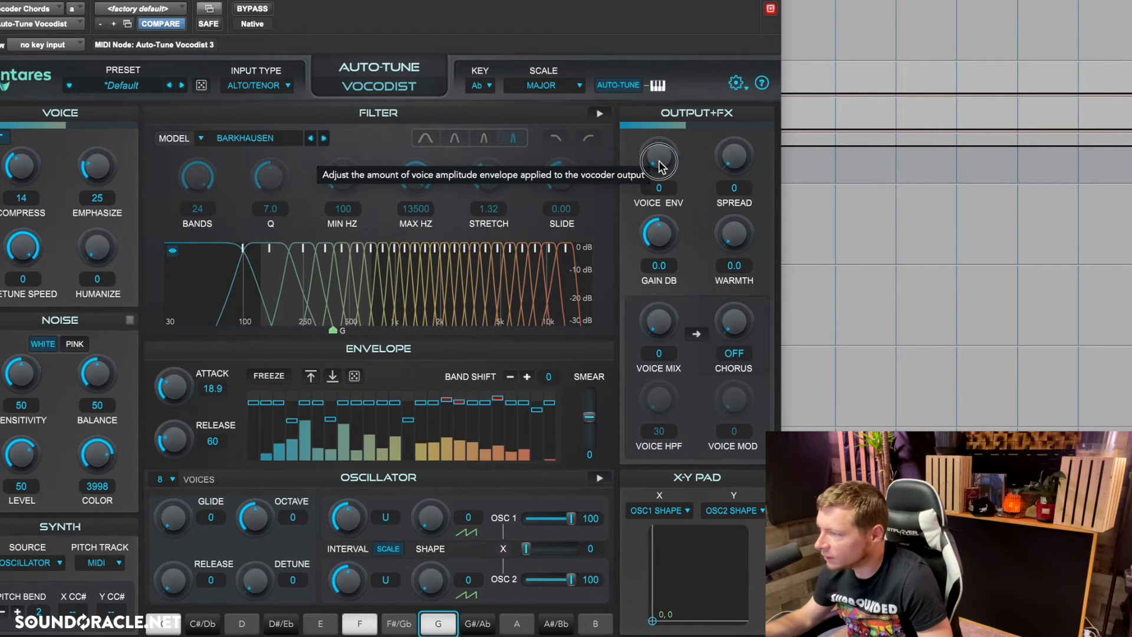
Try the vocoder output's Voice Env amount and return it to 0, and set the stereo Spread to 76
left_click_drag(660, 161, 649, 373)
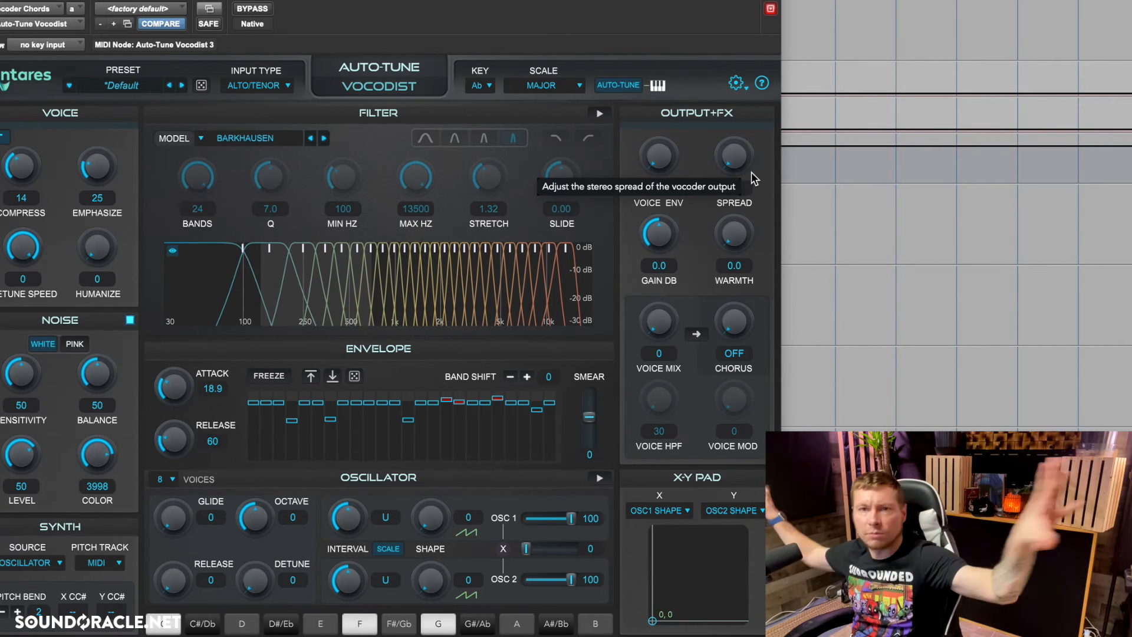
left_click_drag(749, 176, 752, 79)
left_click_drag(747, 146, 746, 112)
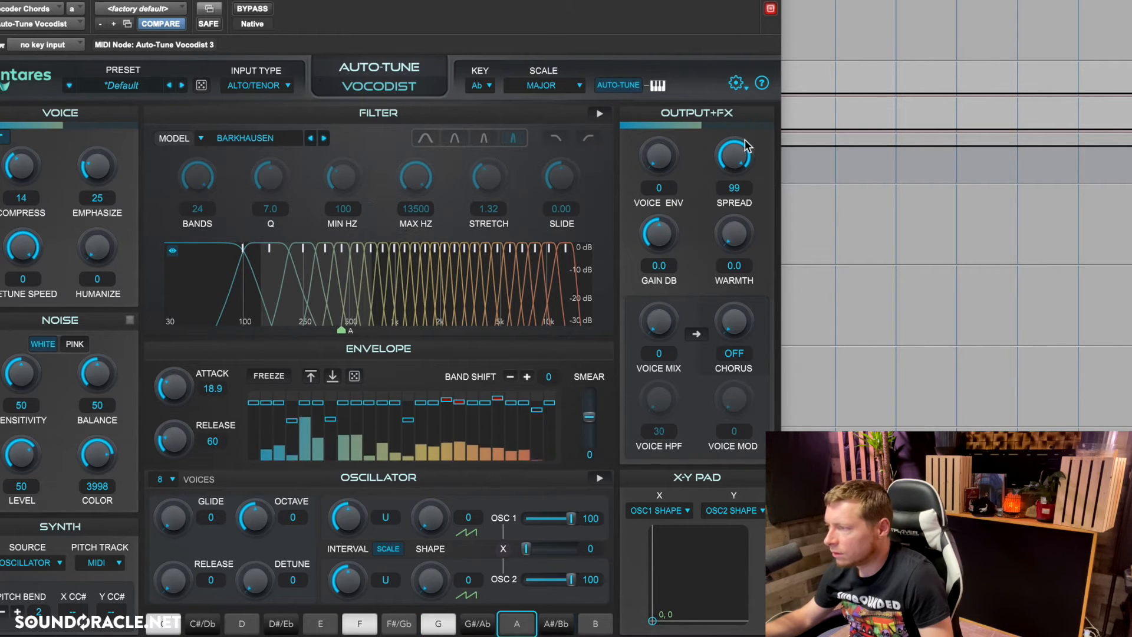
mouse_move(740, 165)
left_mouse_down()
mouse_move(736, 192)
mouse_move(731, 181)
left_mouse_up()
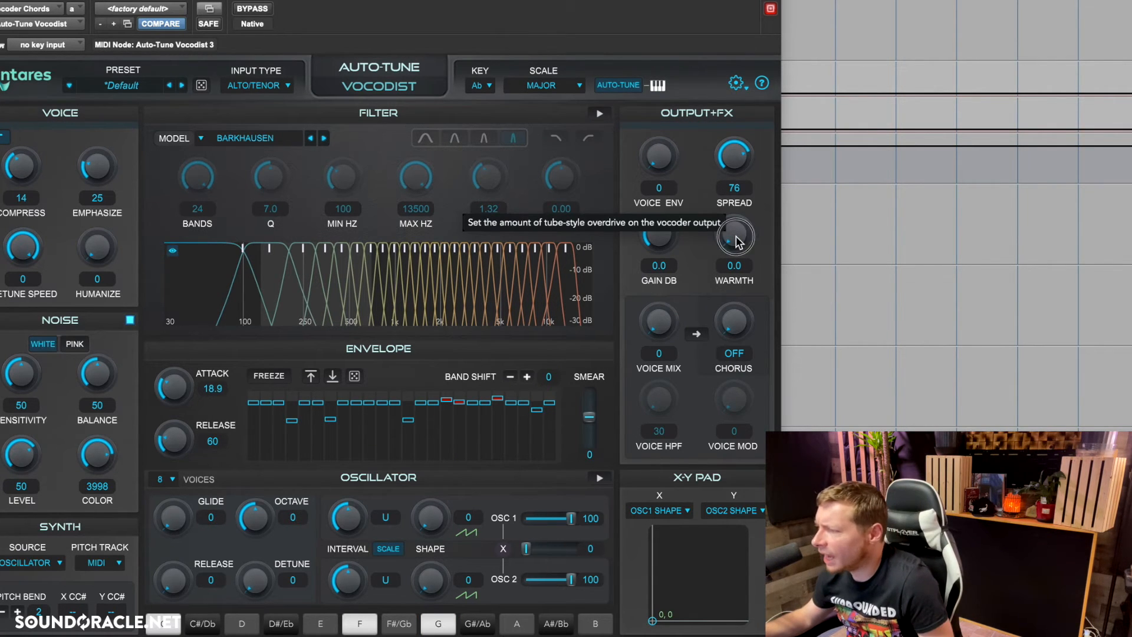
Set the output Warmth to 4.8 and the voice Compress to 20
left_click_drag(736, 236, 736, 288)
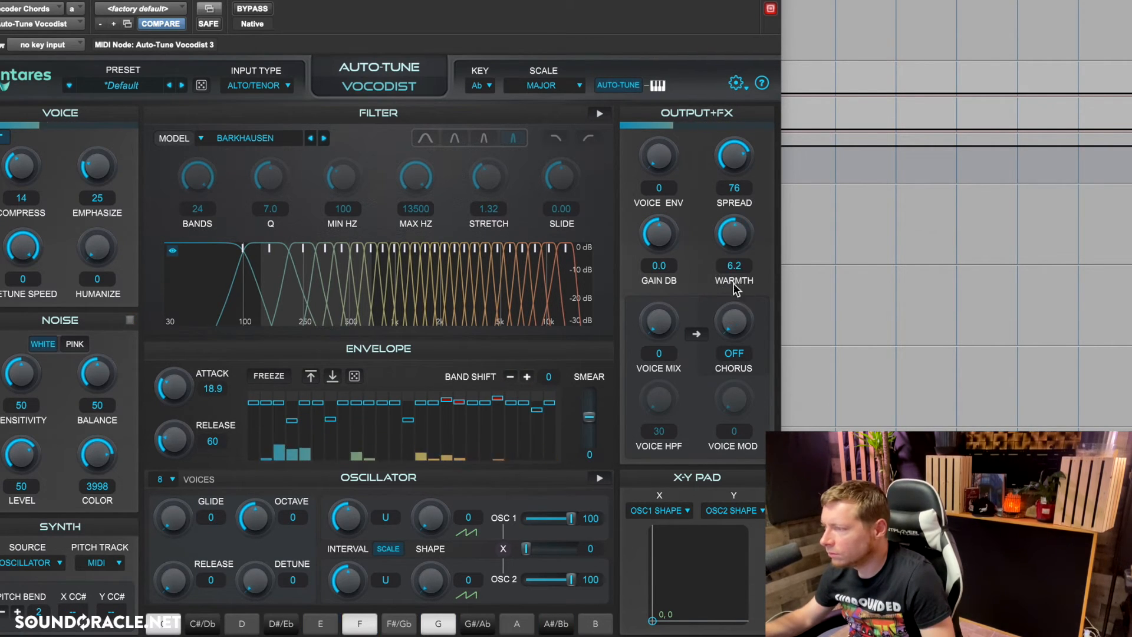
left_click_drag(733, 220, 720, 239)
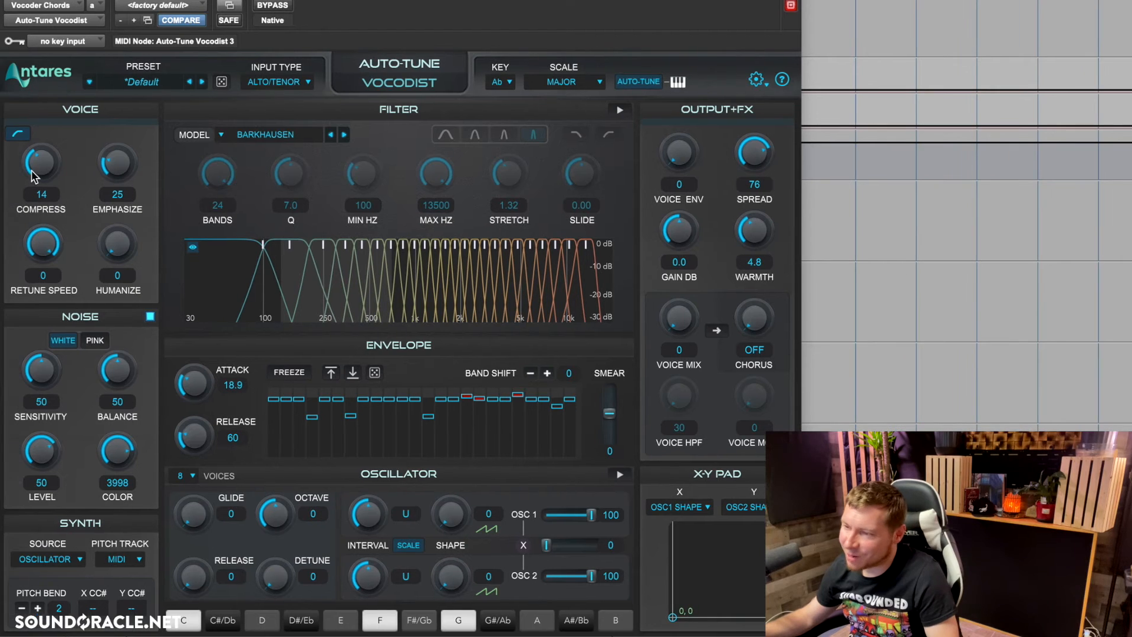
mouse_move(40, 166)
left_mouse_down()
mouse_move(49, 130)
mouse_move(40, 283)
mouse_move(59, 197)
mouse_move(52, 155)
mouse_move(55, 168)
left_mouse_up()
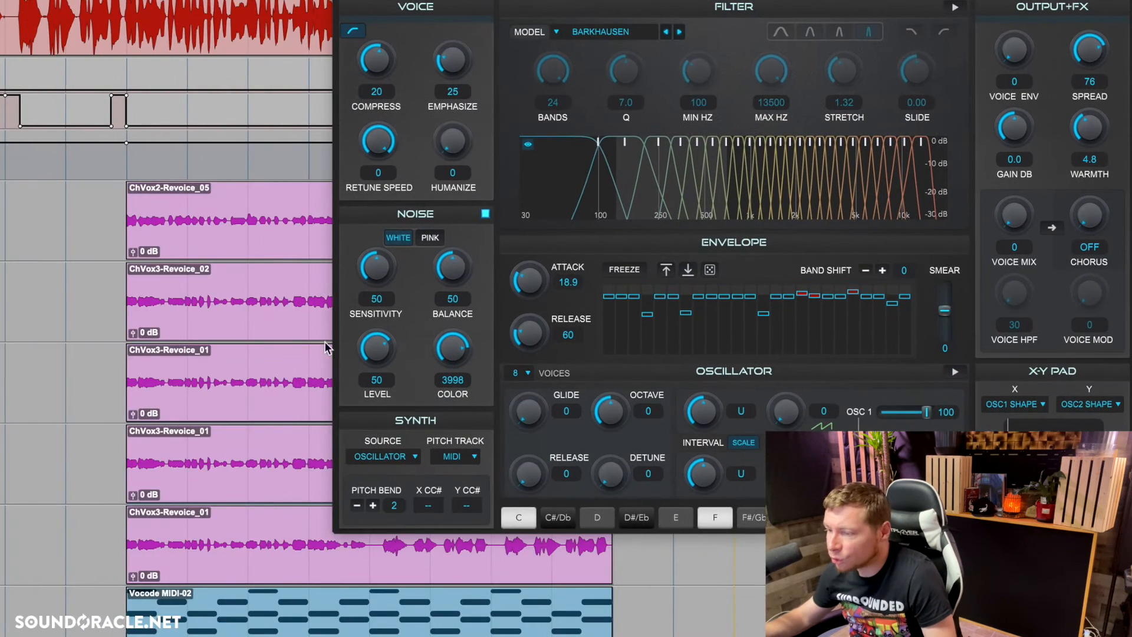
Audition the ChVox3-Revoice_01 clip above the MIDI clip with the Voice Mix raised up to 100, and return the mix to 0
left_click(163, 566)
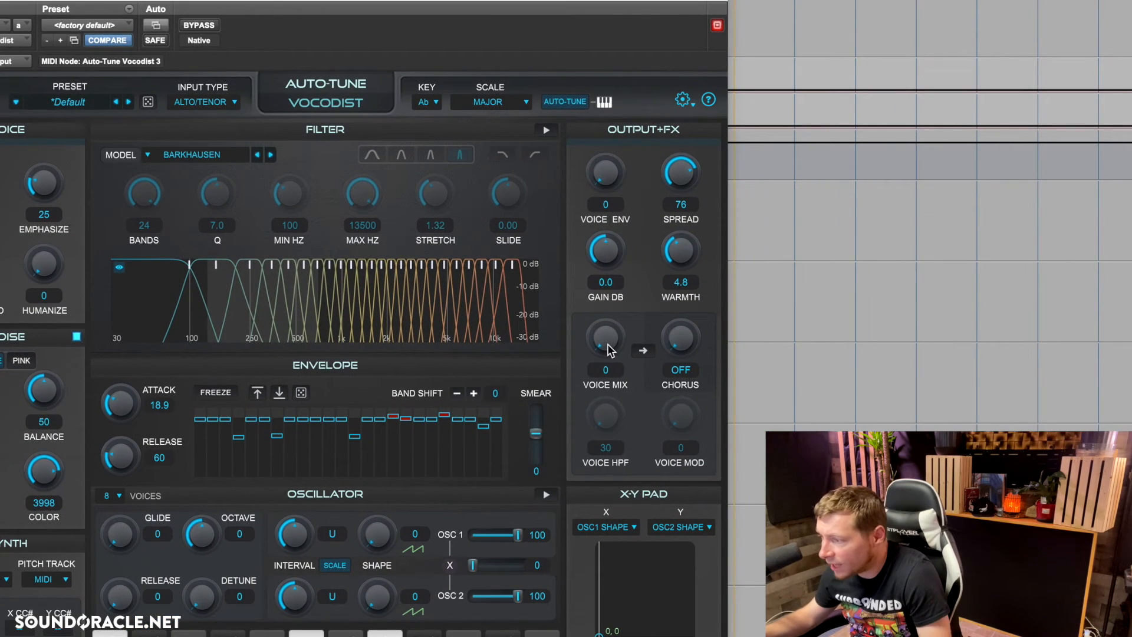
left_click_drag(608, 348, 607, 286)
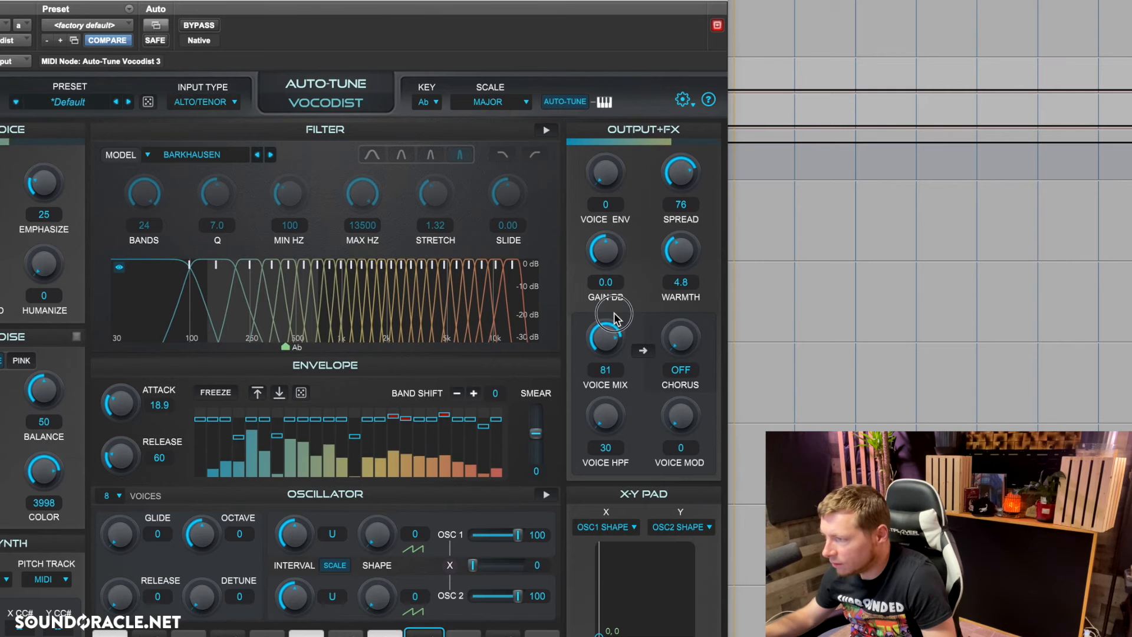
left_click_drag(608, 338, 606, 291)
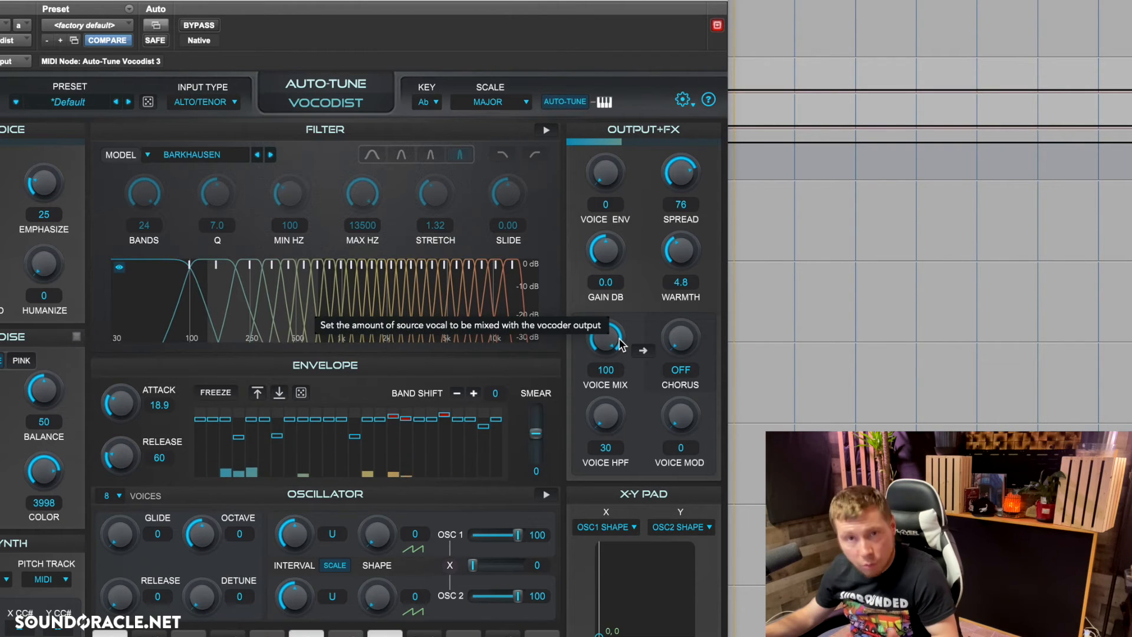
left_click_drag(618, 338, 606, 398)
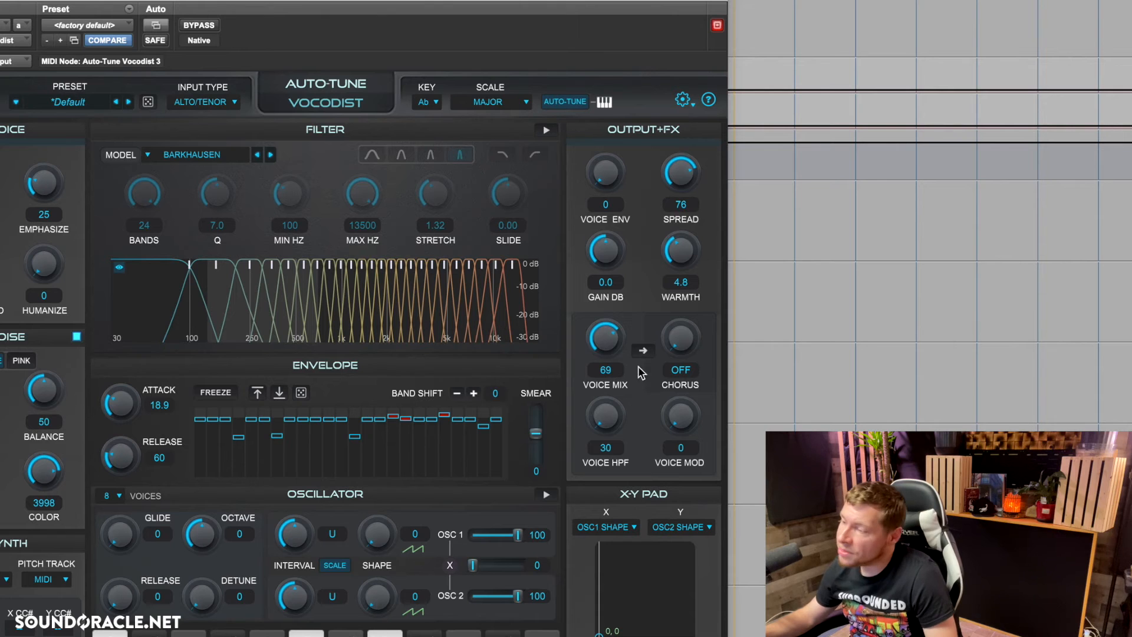
left_click_drag(610, 345, 604, 522)
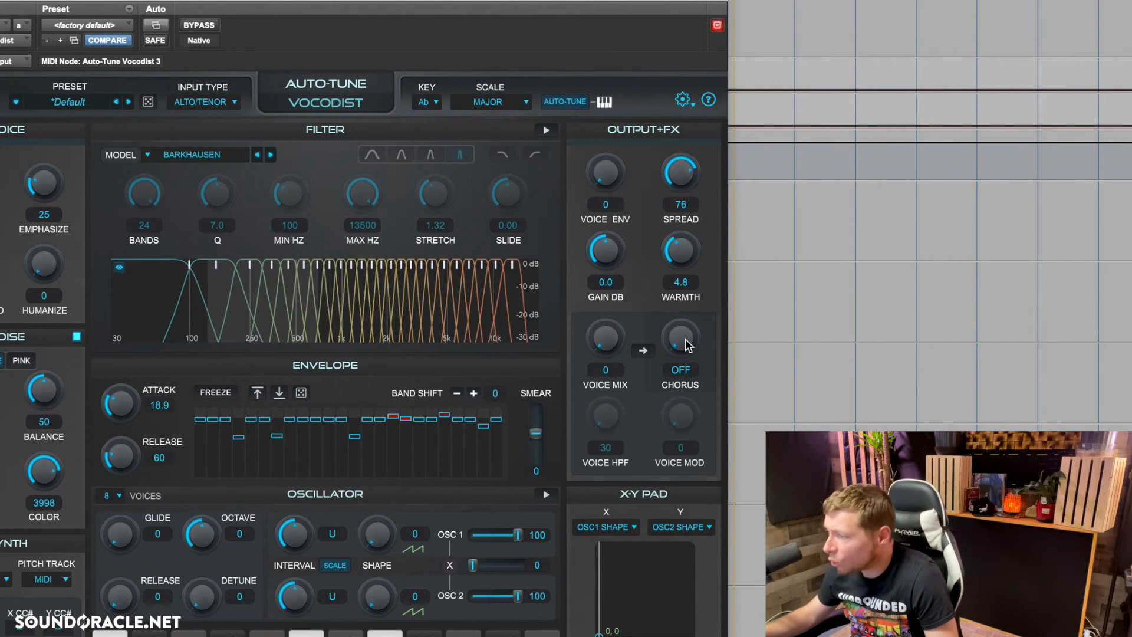
Try the output Chorus at III and OFF, and set it to II
left_click_drag(686, 340, 691, 311)
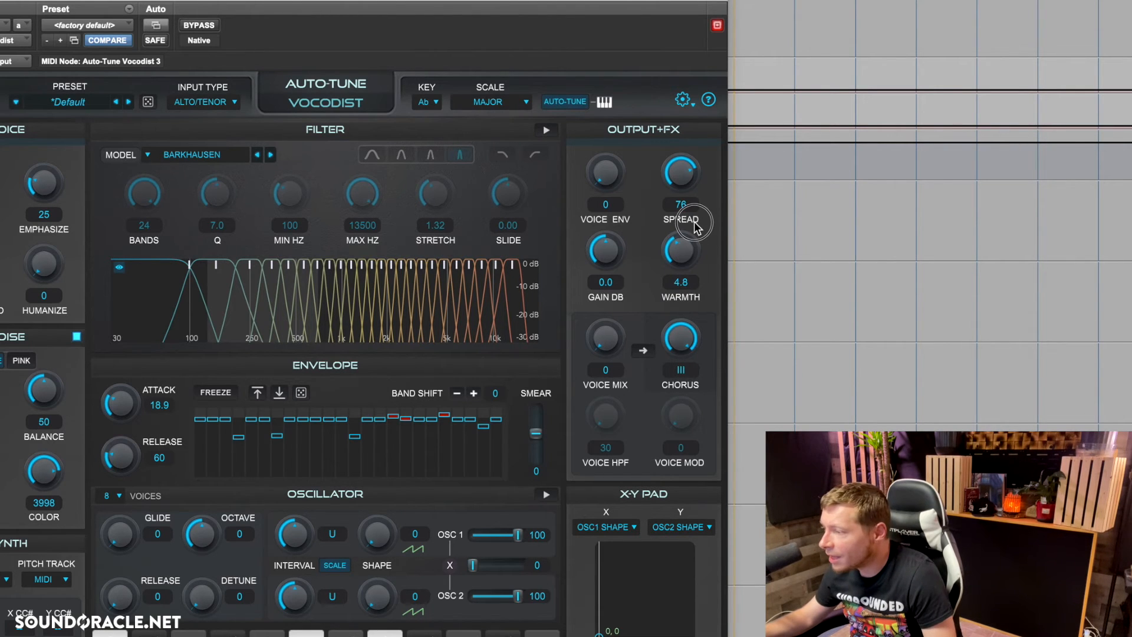
left_click_drag(684, 409, 683, 471)
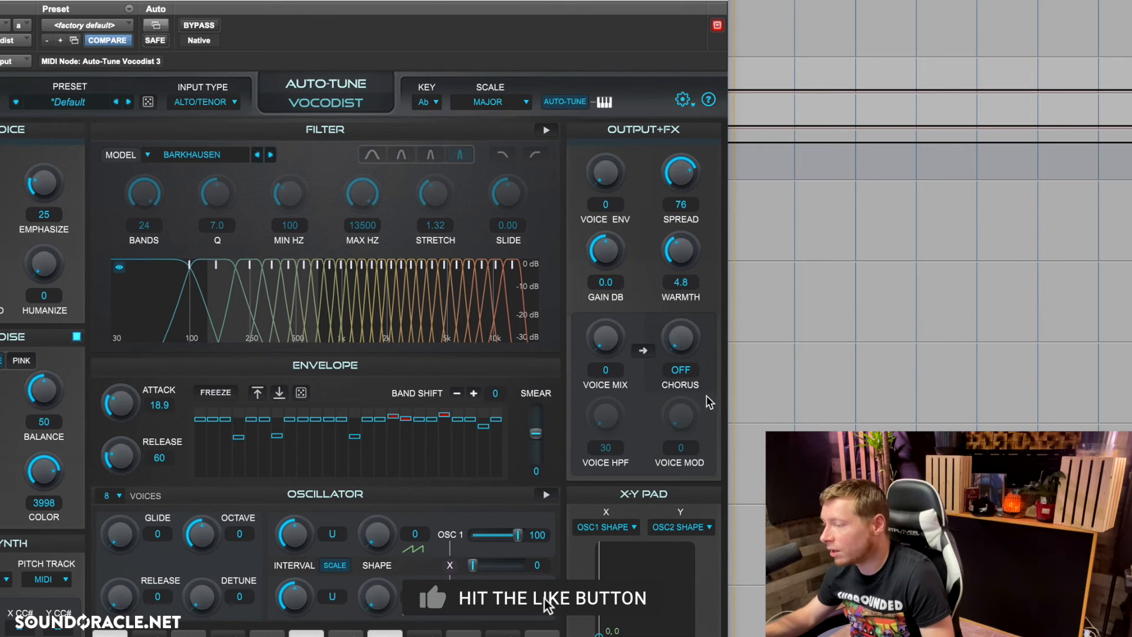
left_click(691, 334)
left_click_drag(691, 333, 685, 394)
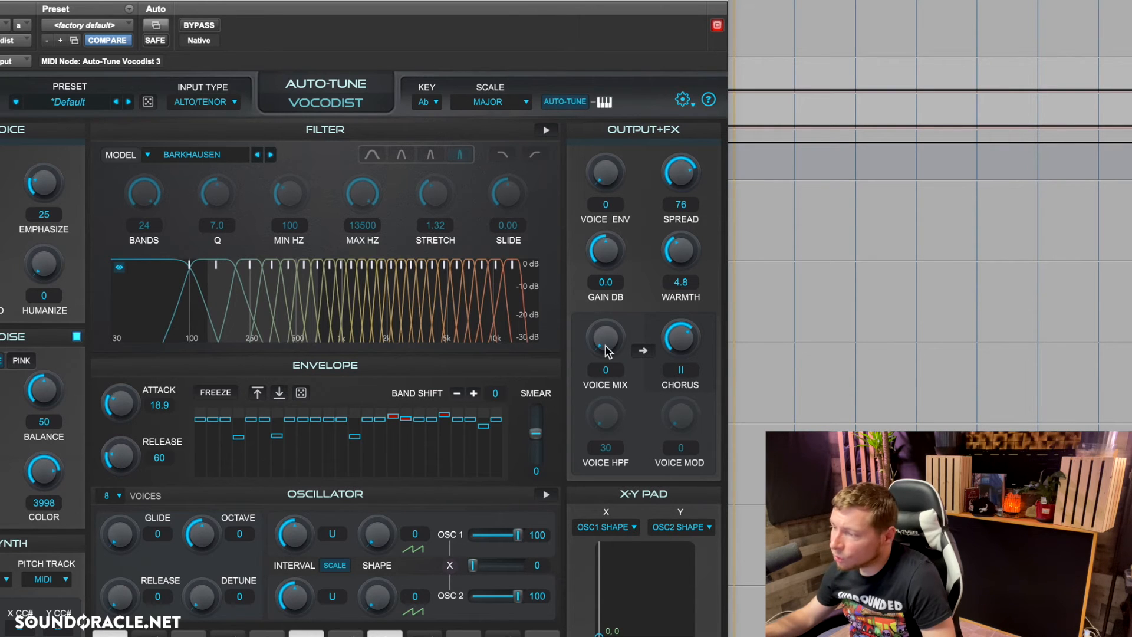
Set the Voice Mix to 79 and route the source vocal through the chorus, comparing the routing off and on
left_click_drag(605, 345, 621, 295)
mouse_move(613, 340)
left_mouse_down()
mouse_move(624, 320)
mouse_move(611, 335)
mouse_move(622, 330)
mouse_move(636, 366)
left_mouse_up()
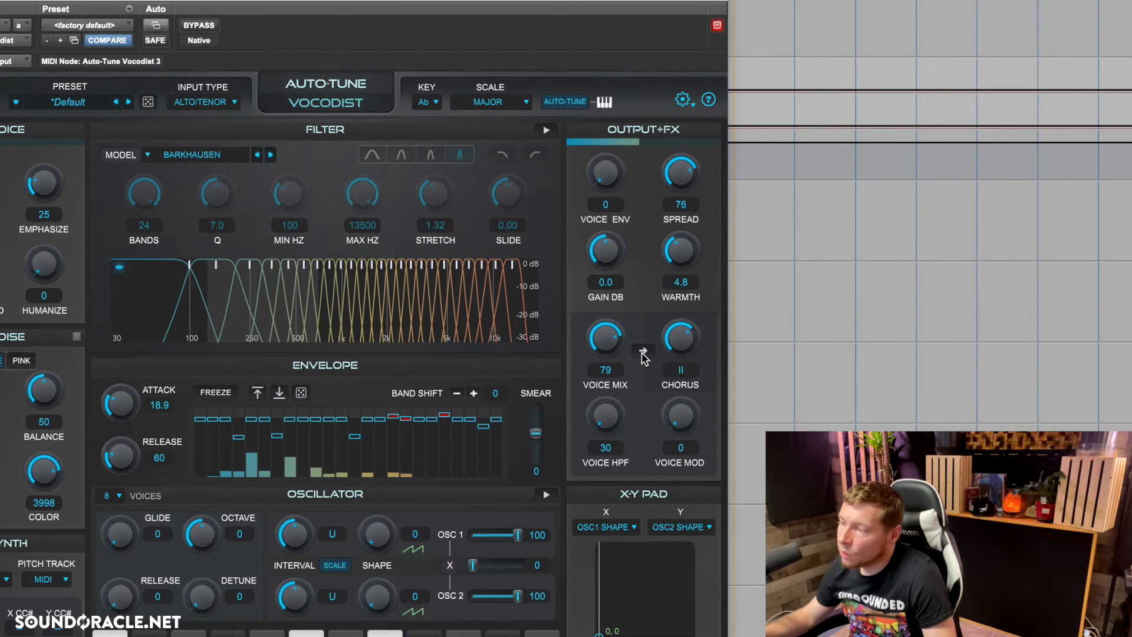
left_click(643, 351)
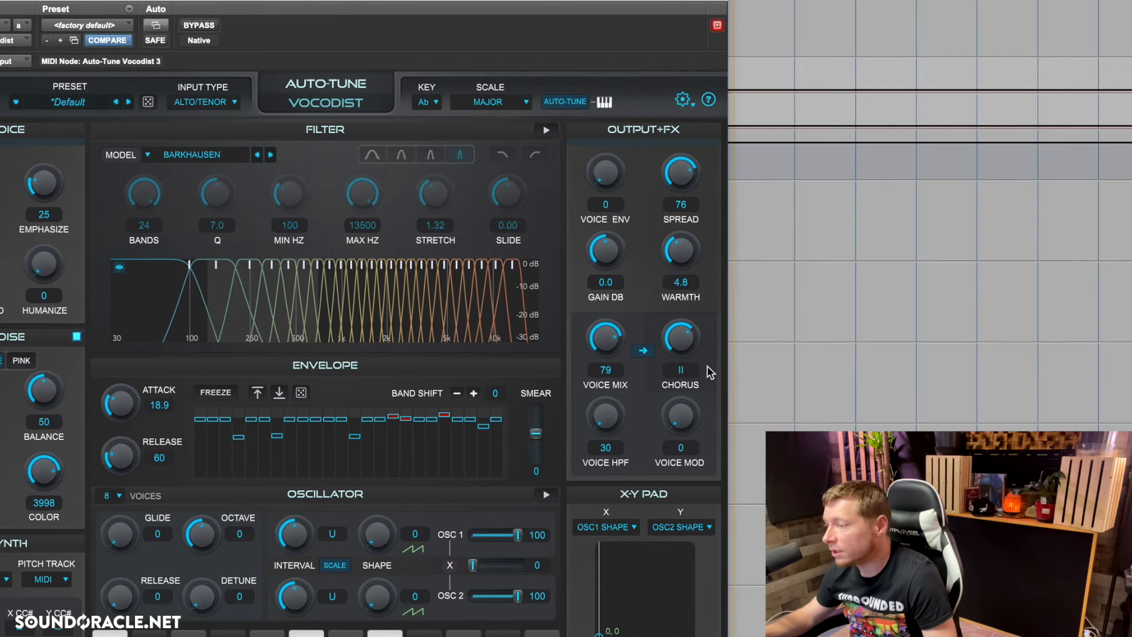
left_click(642, 352)
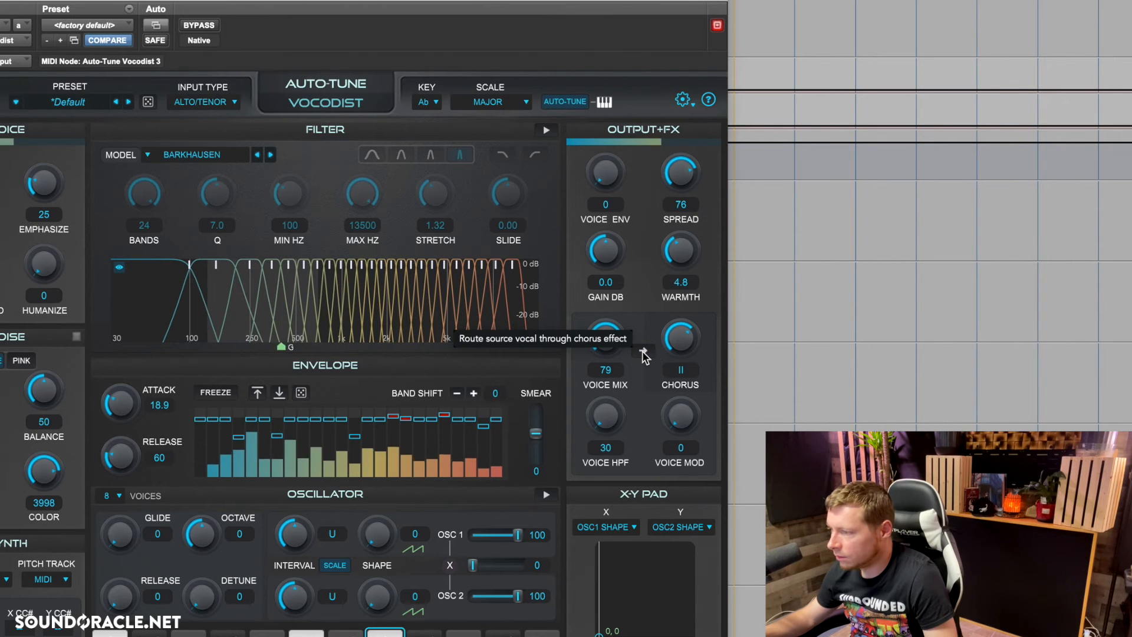
left_click(643, 352)
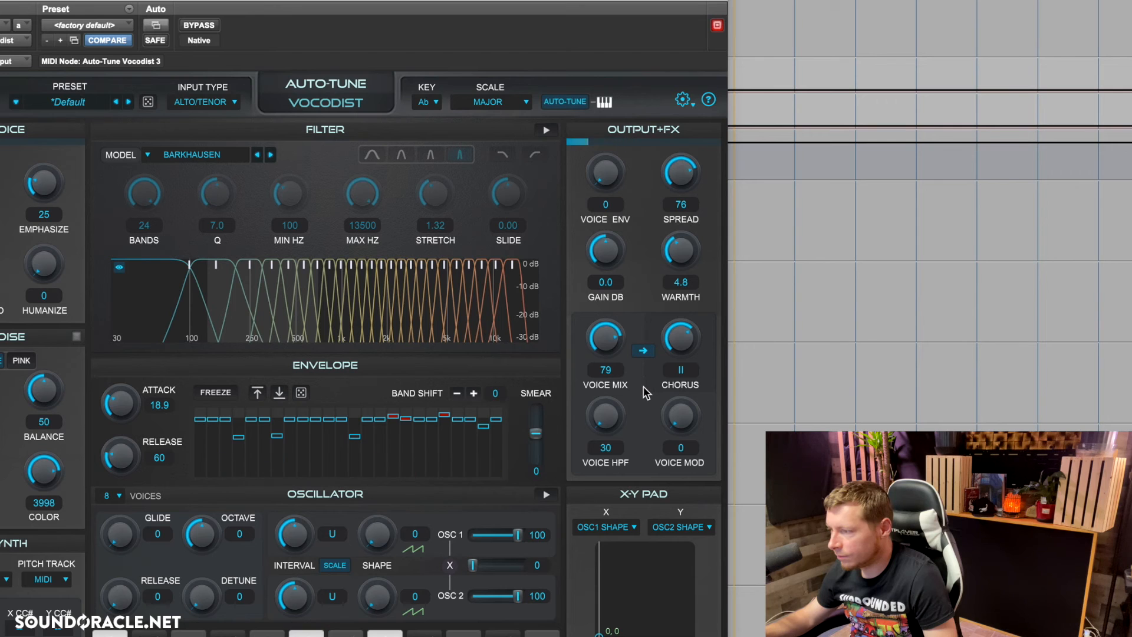
Lower the Voice Mix to 47, and audition the Voice Mod ring modulation on the source vocal before returning it to 0
left_click_drag(611, 345, 602, 407)
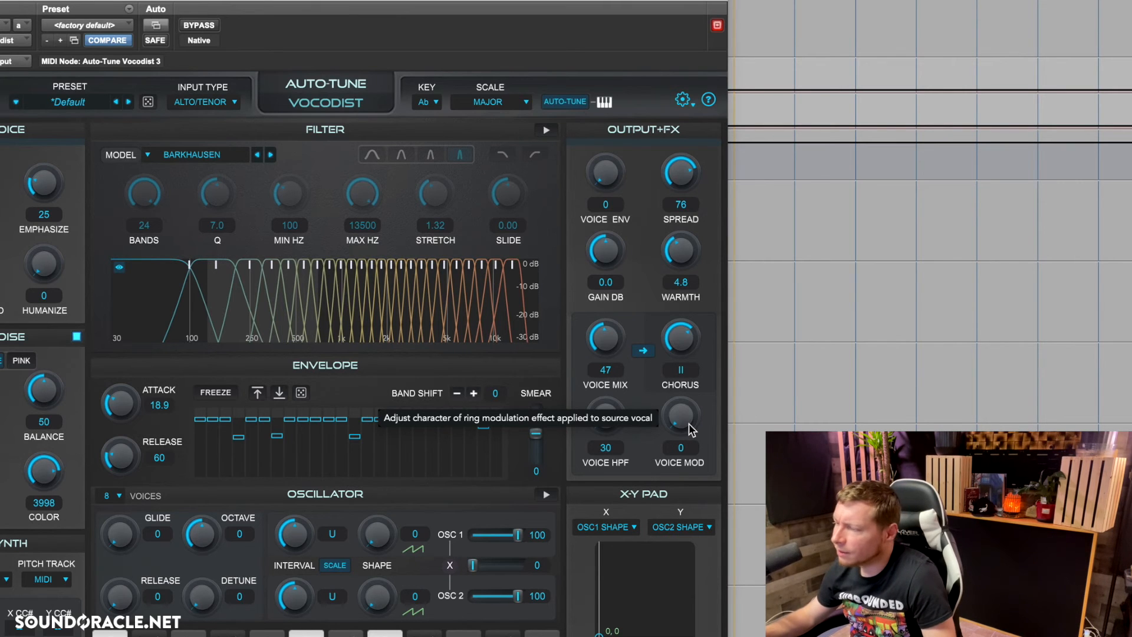
mouse_move(689, 424)
left_mouse_down()
mouse_move(707, 363)
mouse_move(684, 416)
mouse_move(678, 496)
left_mouse_up()
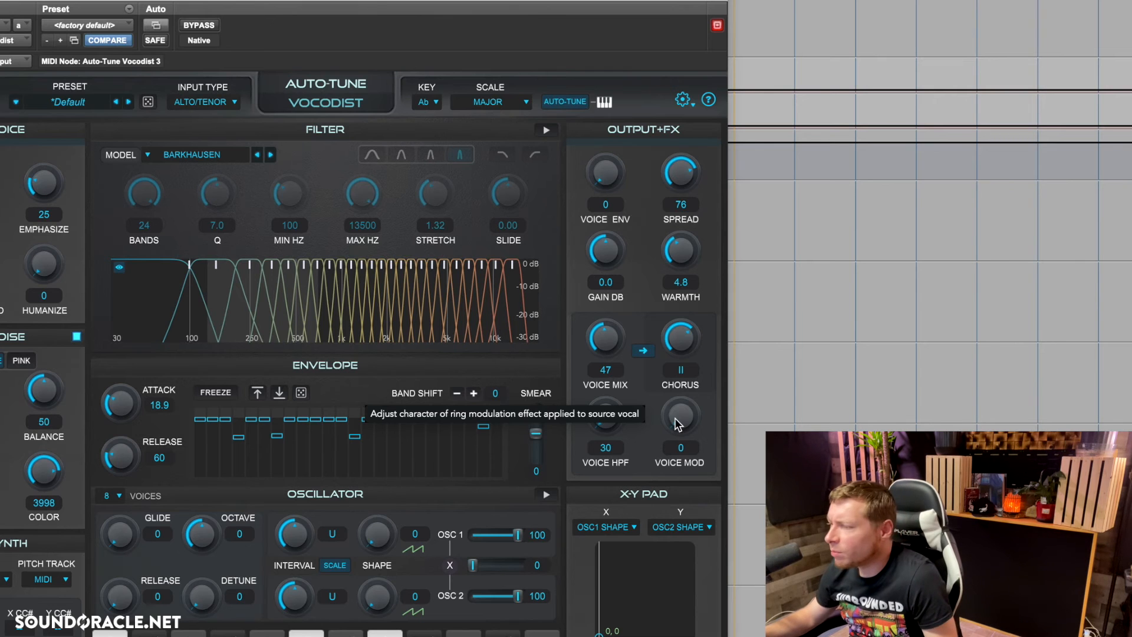
left_click_drag(675, 418, 655, 548)
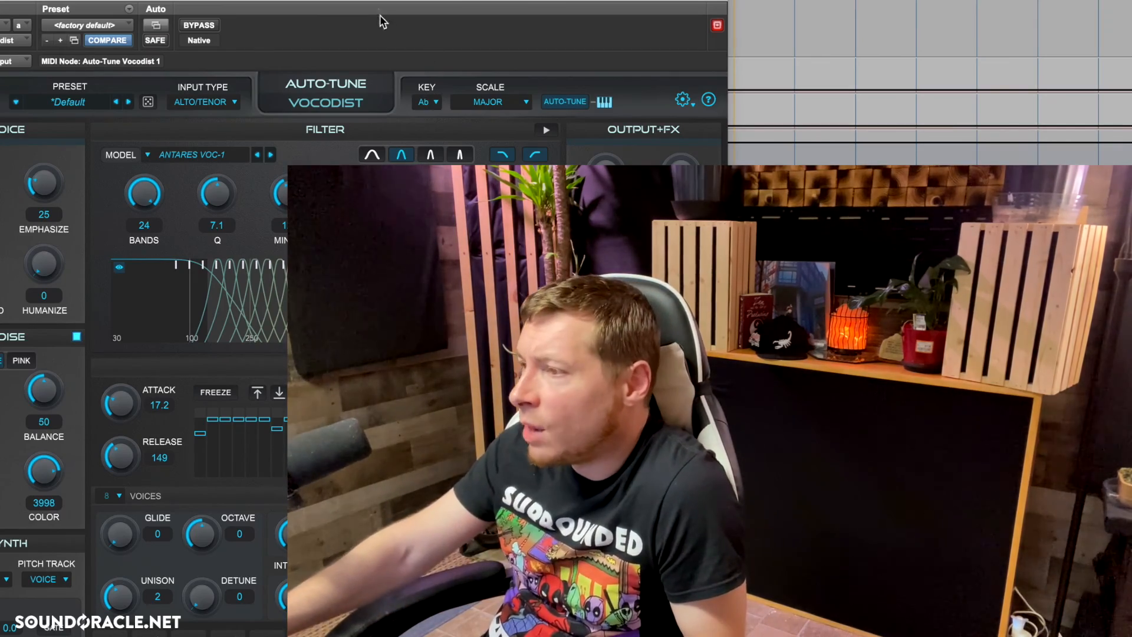
Reposition the Ch Vocoder track's Auto-Tune Vocodist window so that its whole width is in view
left_click_drag(379, 20, 459, 16)
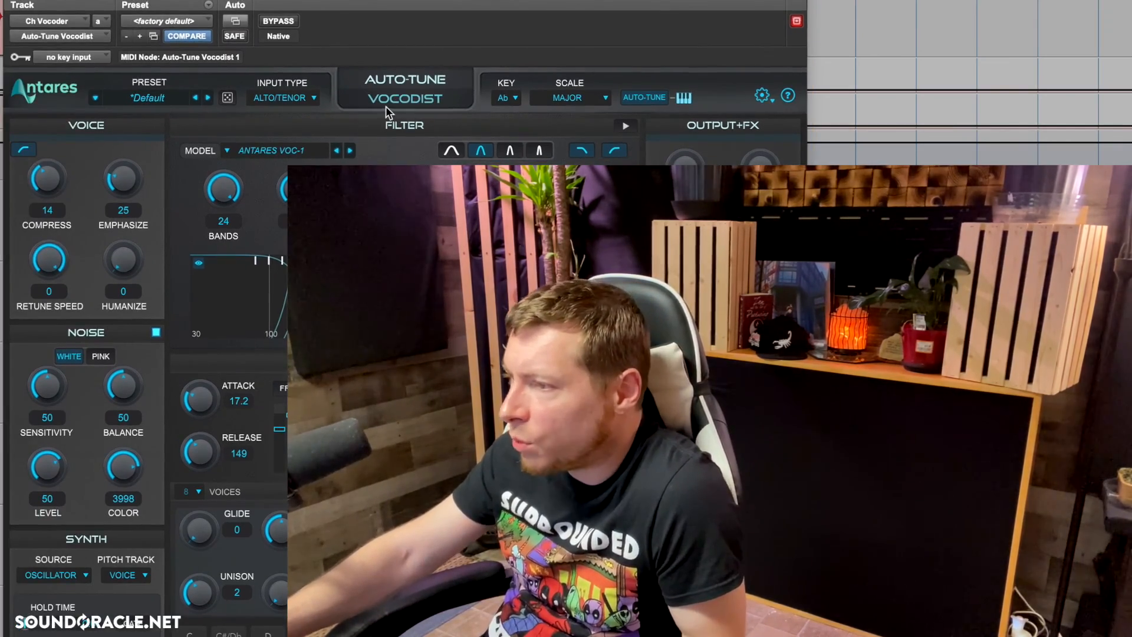